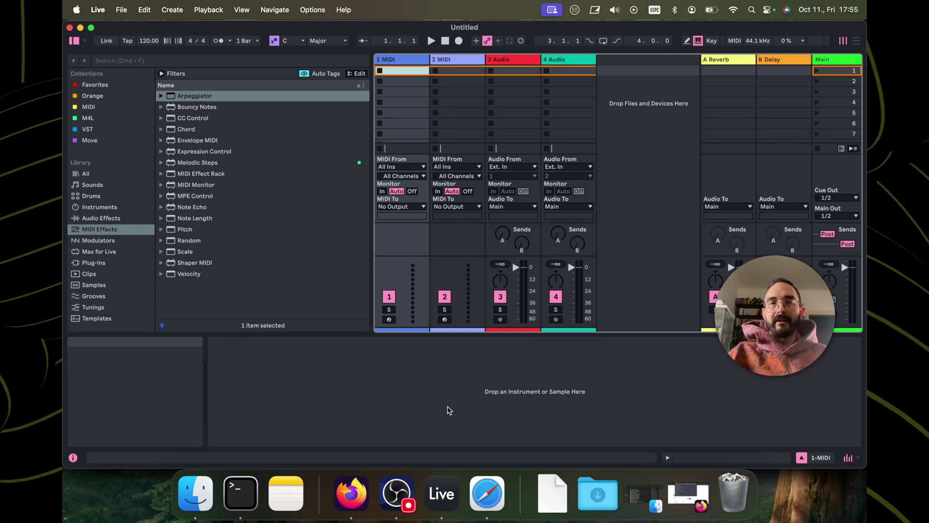
Bring the Options.txt help article forward and read its heading and Windows Explorer instructions
key("super+Tab")
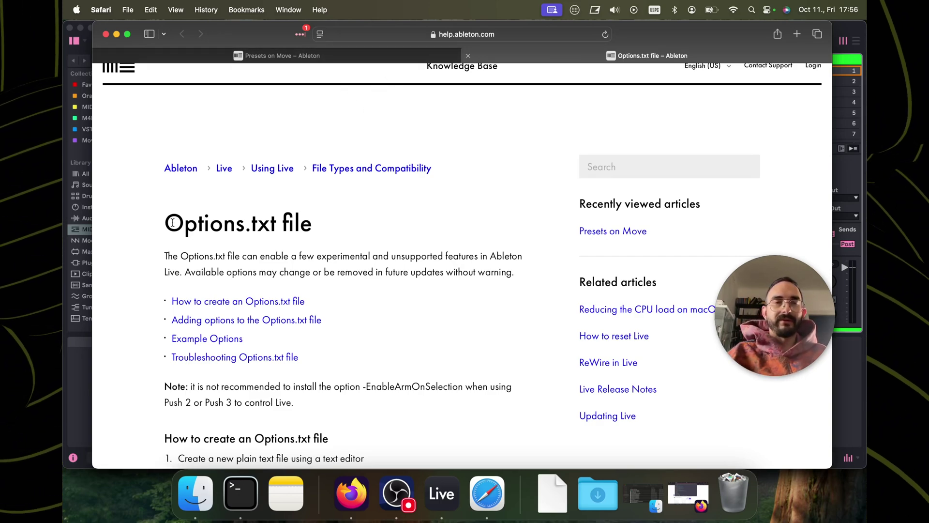
left_click_drag(164, 222, 275, 221)
left_click(311, 222)
left_click(192, 222)
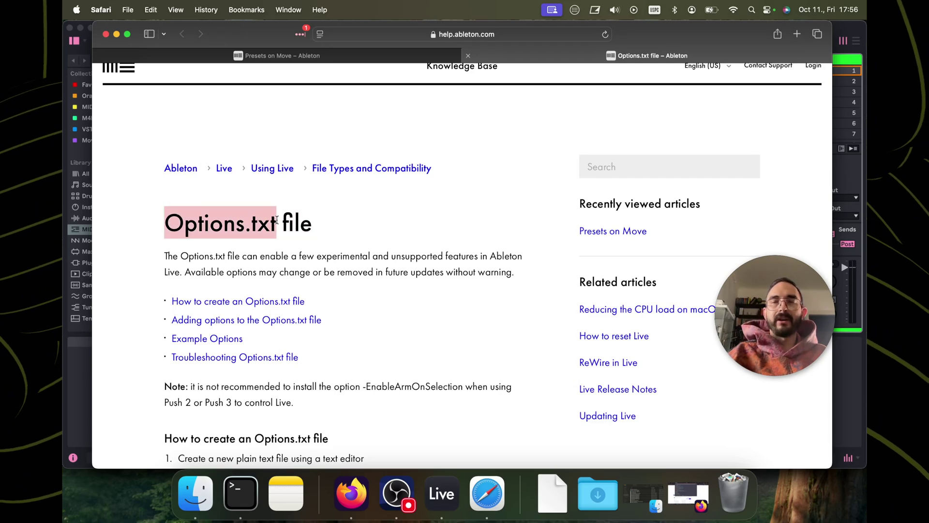
left_click(276, 220)
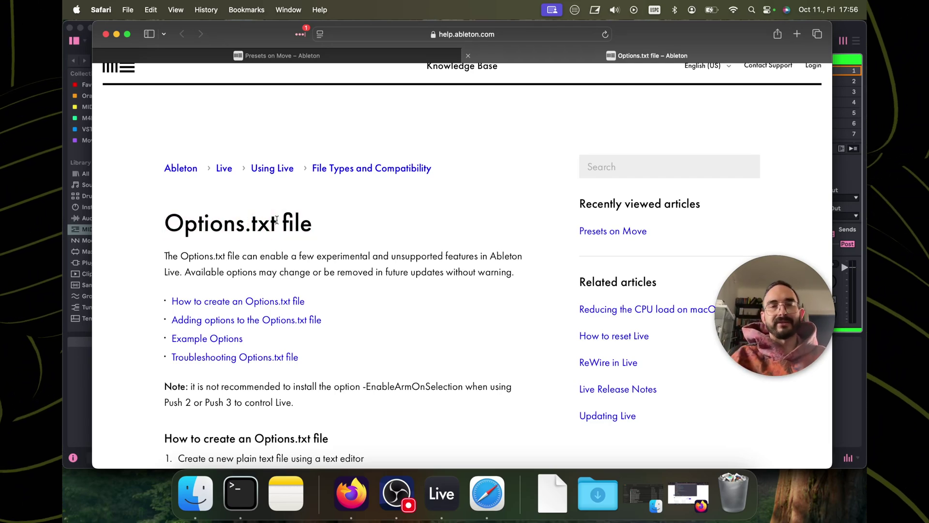
scroll(276, 219, "down", 5)
scroll(176, 194, "down", 3)
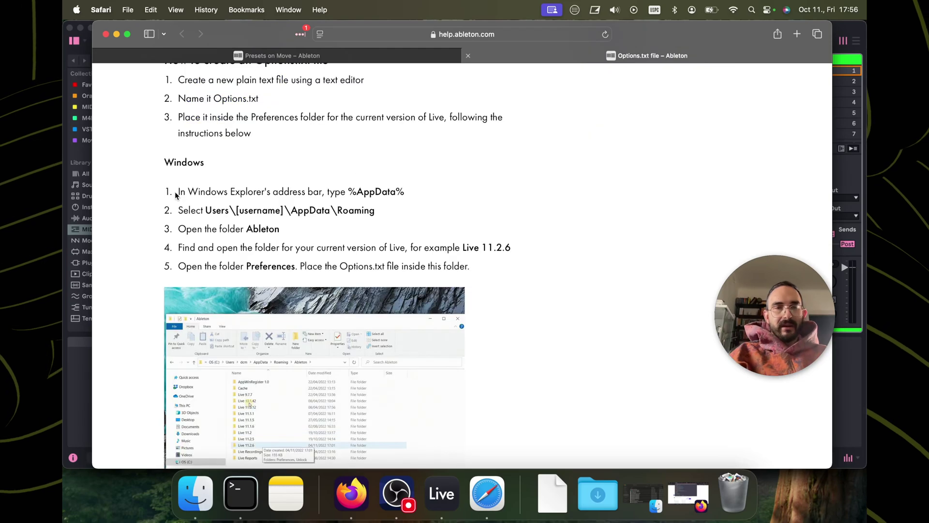
left_click_drag(175, 194, 266, 193)
left_click(266, 193)
Read the %AppData% and Live 11.2.6 folder steps, then return to the Presets on Move article
scroll(314, 194, "down", 1)
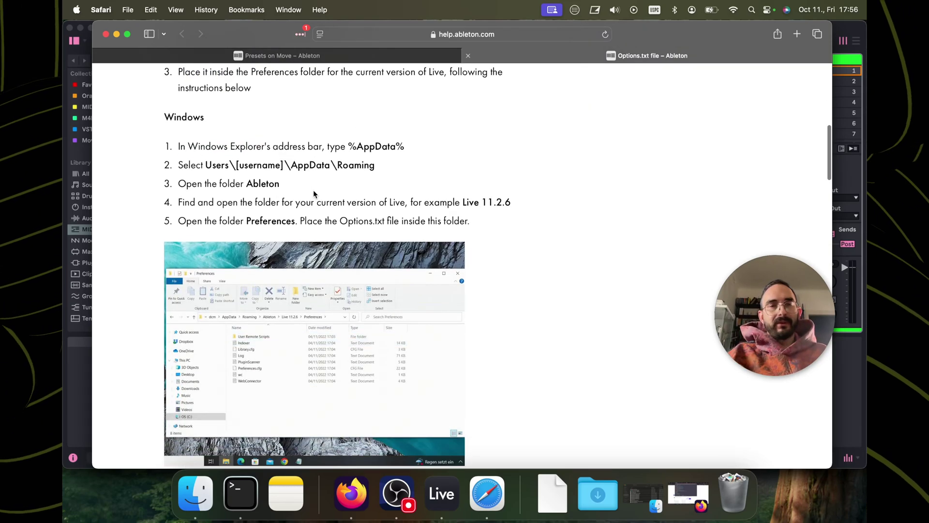
left_click_drag(348, 146, 417, 143)
left_click(416, 143)
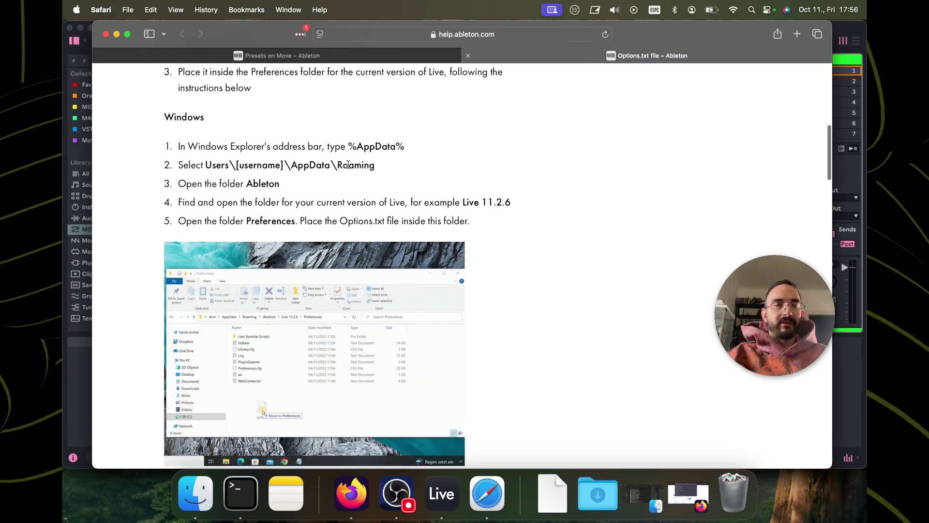
scroll(267, 184, "down", 1)
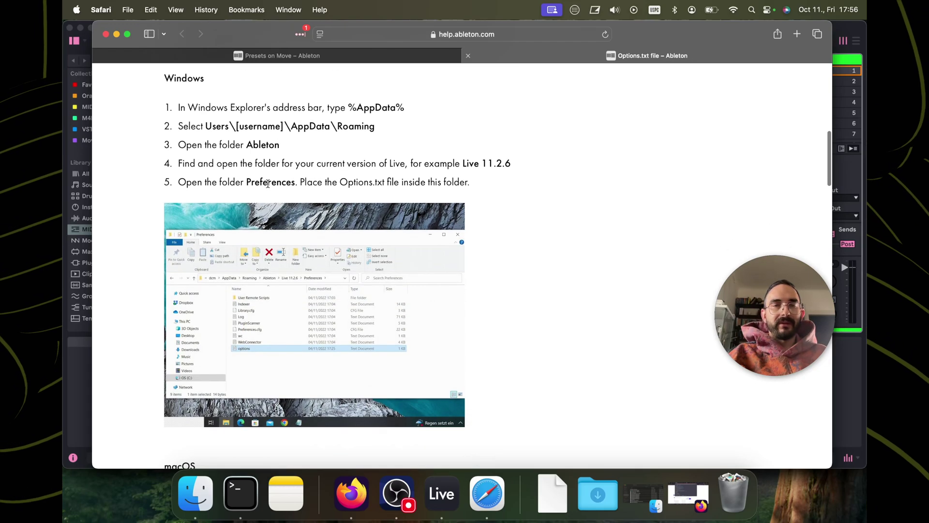
left_click_drag(461, 163, 510, 161)
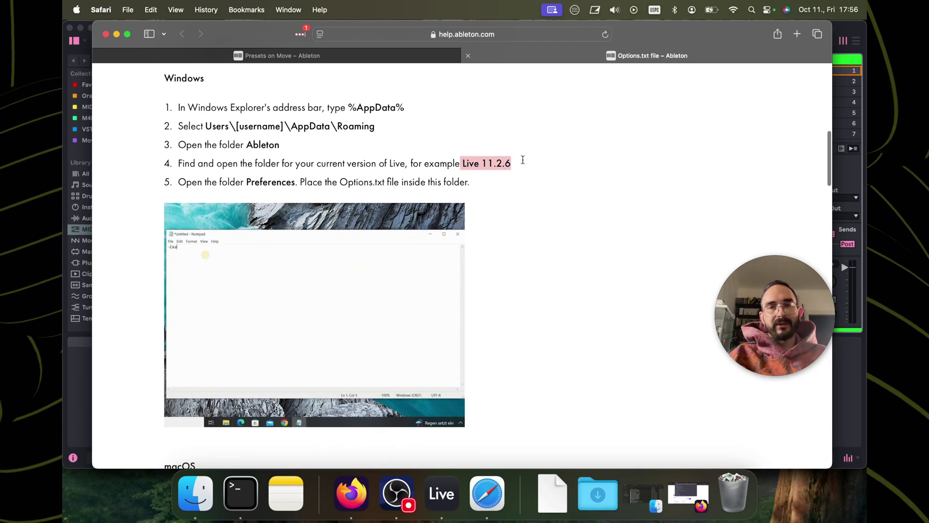
left_click(520, 163)
scroll(330, 165, "down", 1)
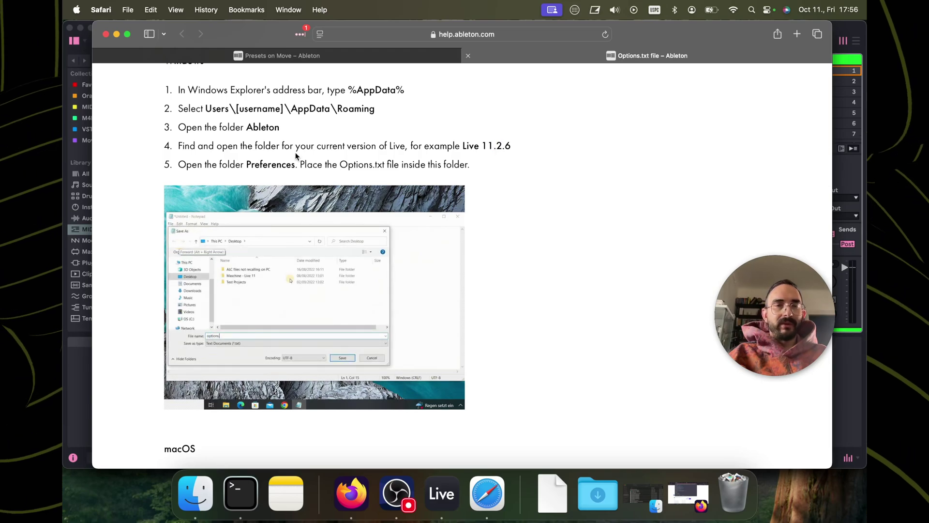
scroll(291, 159, "down", 1)
scroll(376, 146, "up", 10)
scroll(341, 111, "down", 5)
left_click(349, 54)
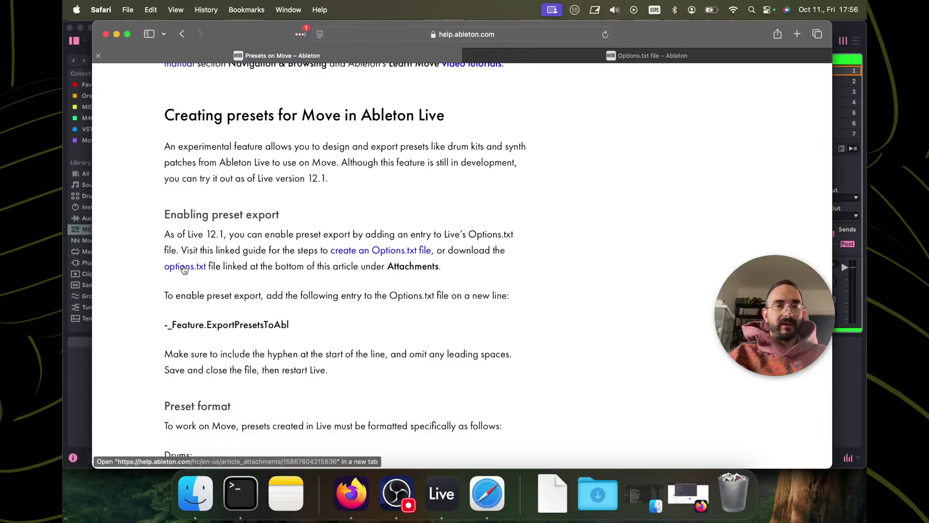
Highlight the -_Feature.ExportPresetsToAbl entry in the Enabling preset export section
scroll(309, 275, "up", 5)
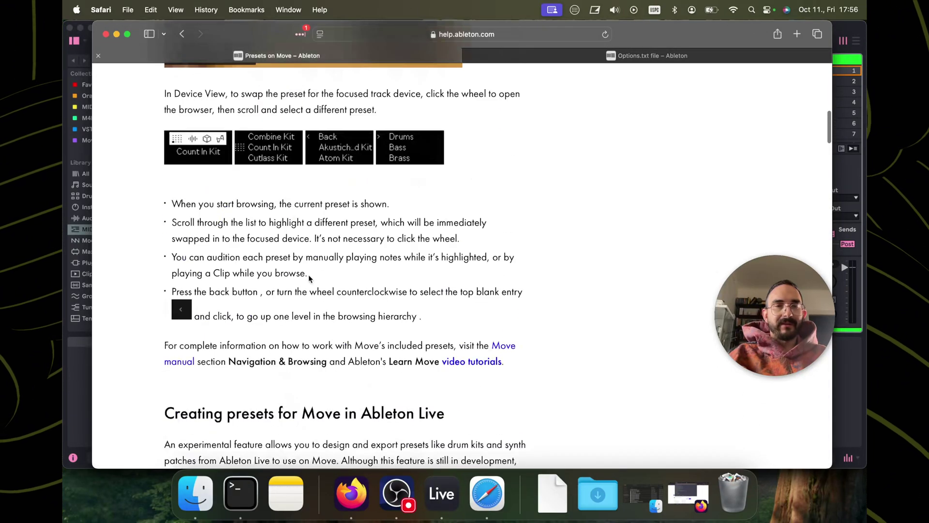
scroll(309, 274, "down", 8)
left_click_drag(312, 206, 163, 200)
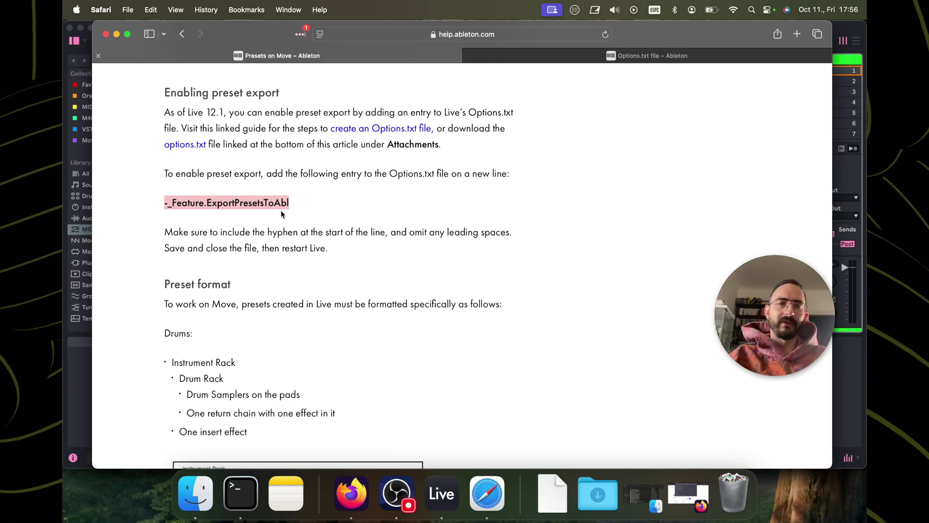
left_click(319, 213)
Go back to the Options.txt article and scroll to its macOS steps
key("ctrl+Tab")
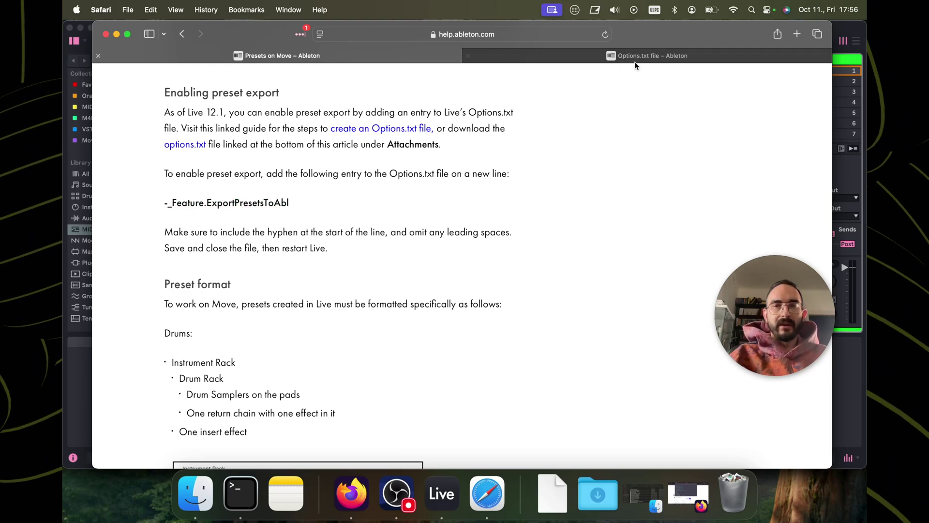
scroll(387, 187, "down", 7)
scroll(388, 186, "down", 4)
scroll(385, 187, "up", 1)
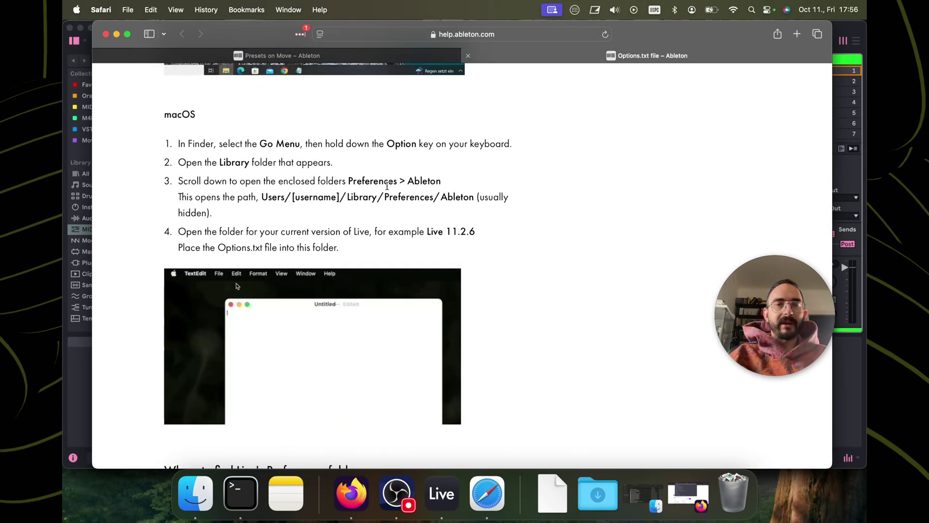
In Finder, open the home folder's Library and jump to Preferences
left_click(196, 491)
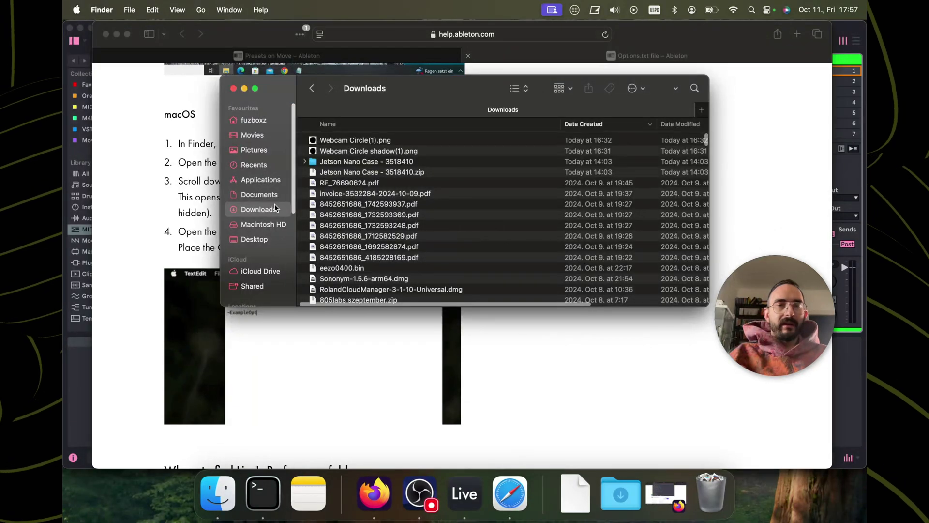
left_click(254, 120)
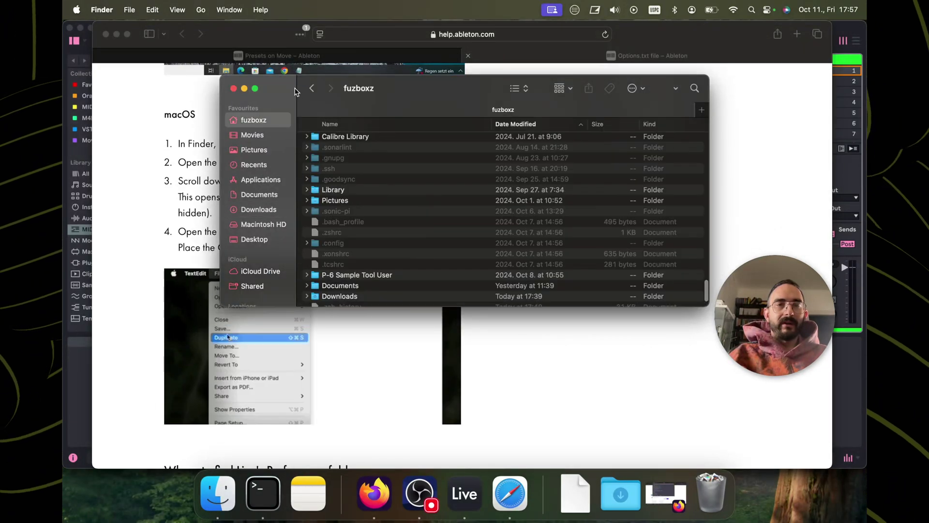
left_click_drag(292, 88, 445, 113)
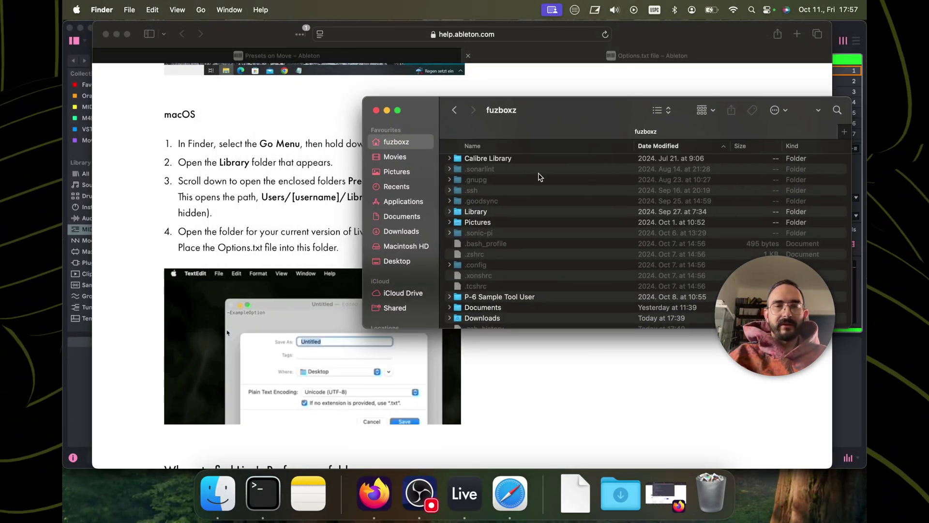
double_click(498, 211)
left_click_drag(566, 108, 581, 146)
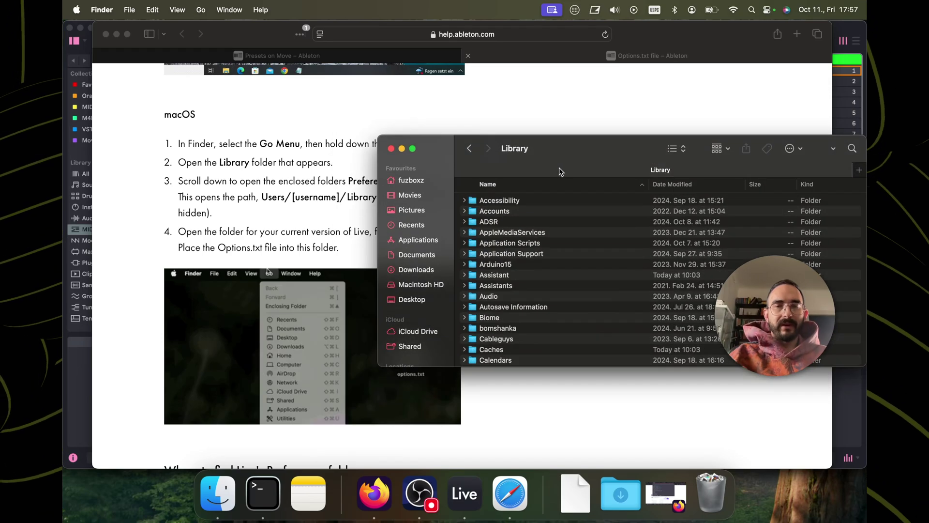
left_click(532, 234)
type("p")
scroll(523, 275, "down", 5)
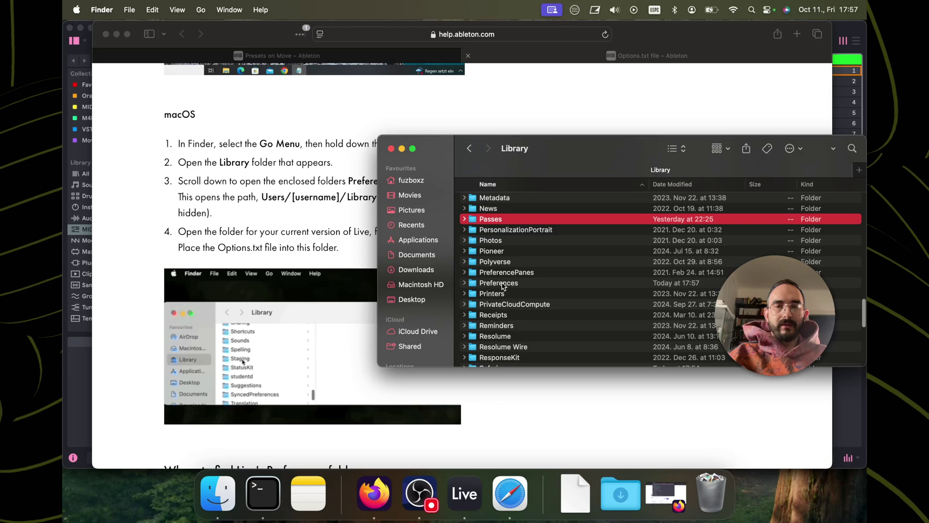
Open Preferences › Ableton, then the Live 12.1 folder after briefly checking Live 12.0b29
double_click(498, 284)
left_click(501, 201)
double_click(501, 201)
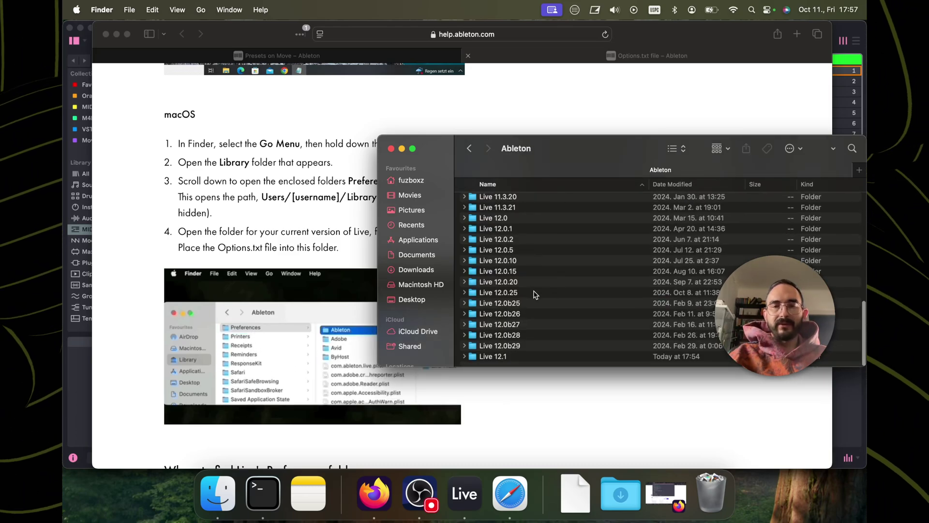
double_click(504, 345)
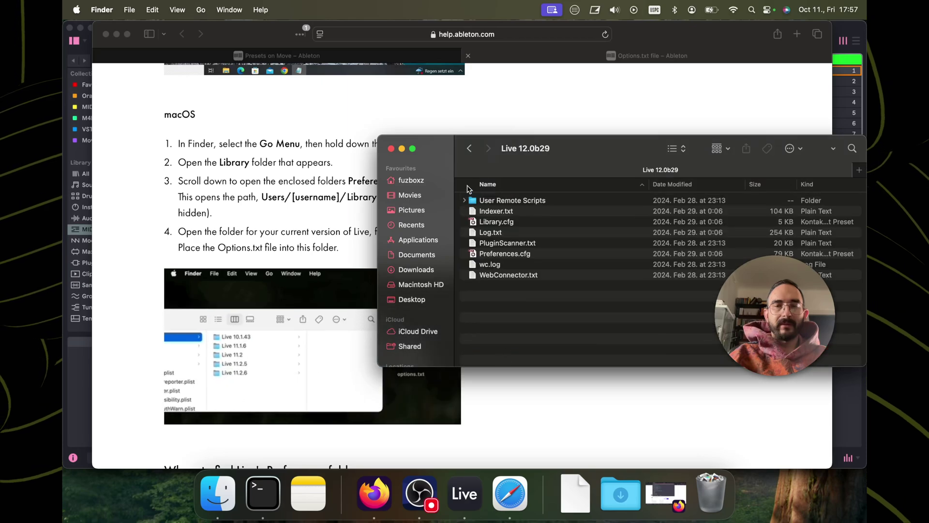
key("super+bracketleft")
left_click(490, 357)
double_click(490, 357)
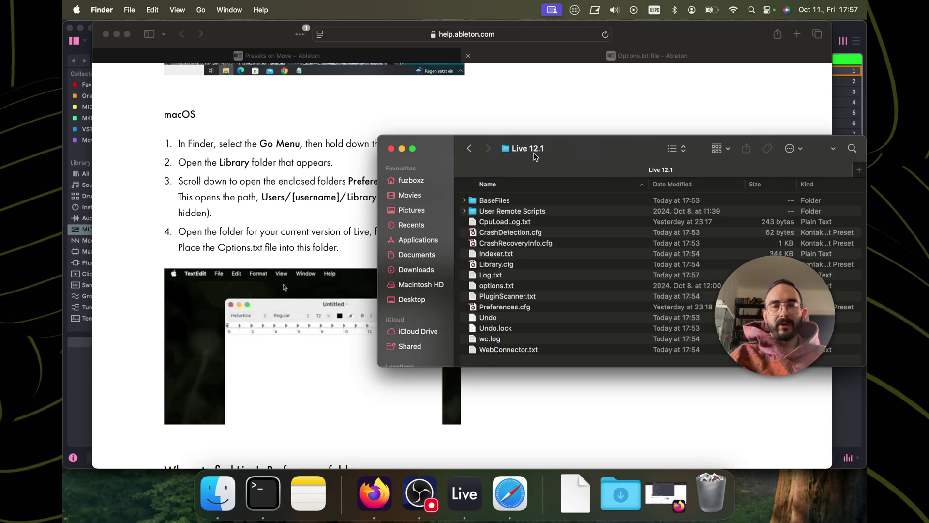
left_click_drag(533, 156, 489, 165)
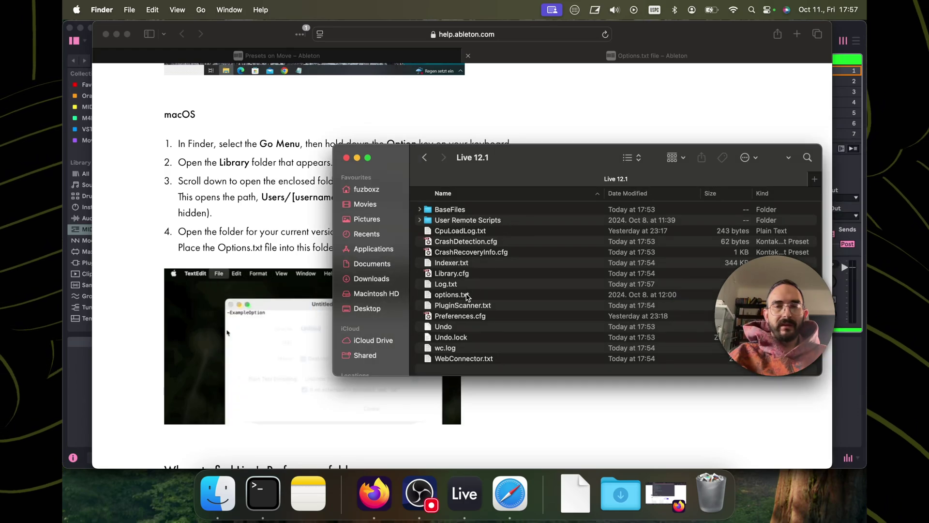
Open options.txt in TextEdit, confirm its -_Feature.ExportPresetsToAbl line, then close it and return to Live
double_click(452, 294)
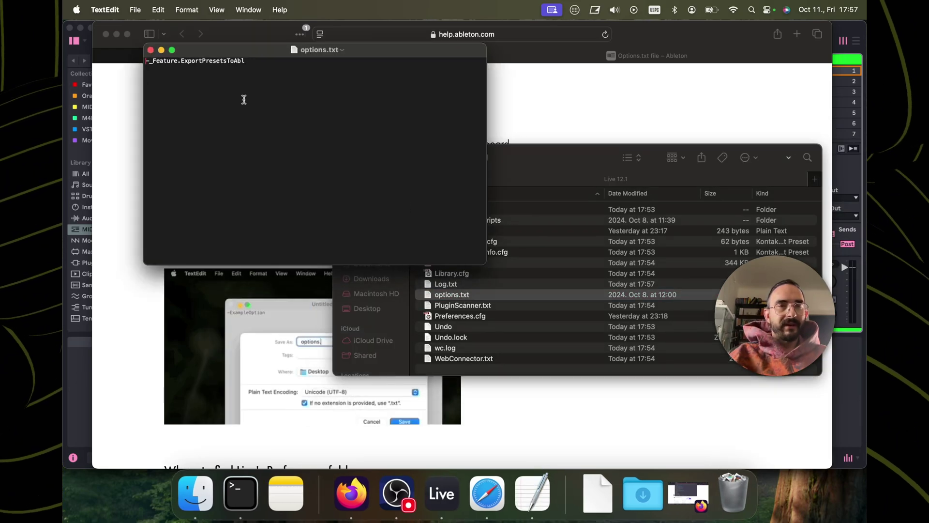
key("super+a")
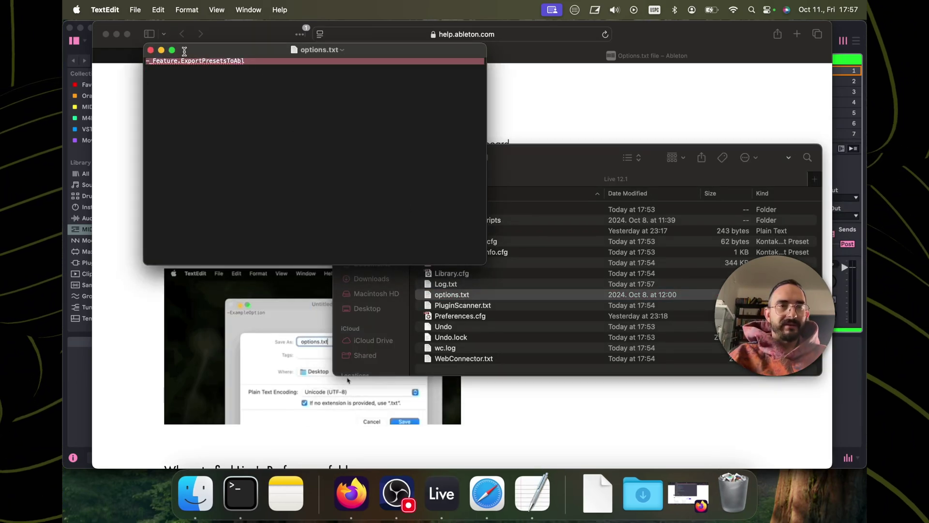
left_click(147, 65)
left_click_drag(147, 61, 263, 60)
left_click(263, 60)
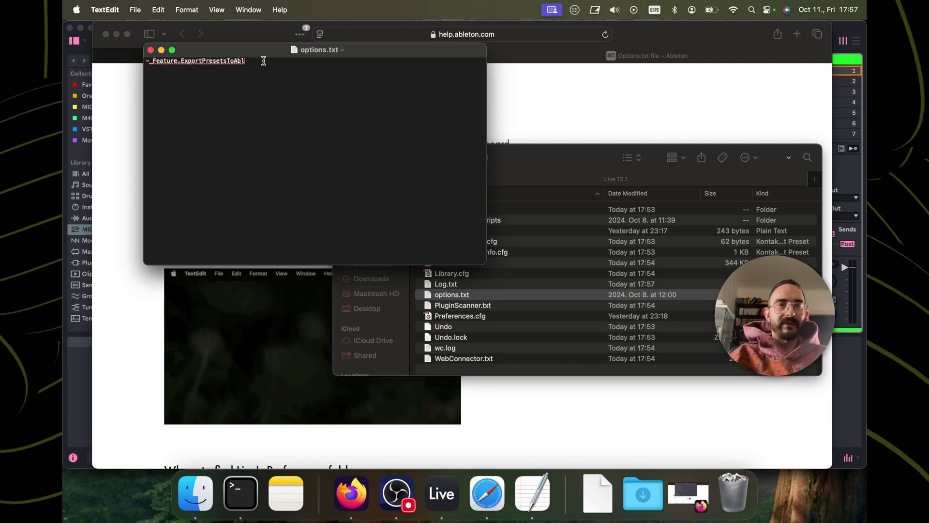
left_click(150, 50)
key("super+Tab")
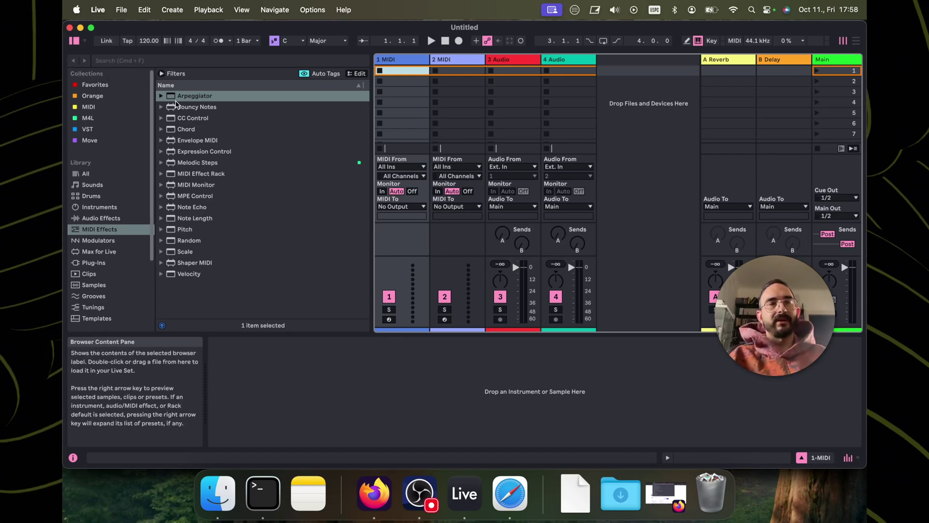
List the Move collection's tagged devices and presets, selecting Channel EQ
left_click(90, 141)
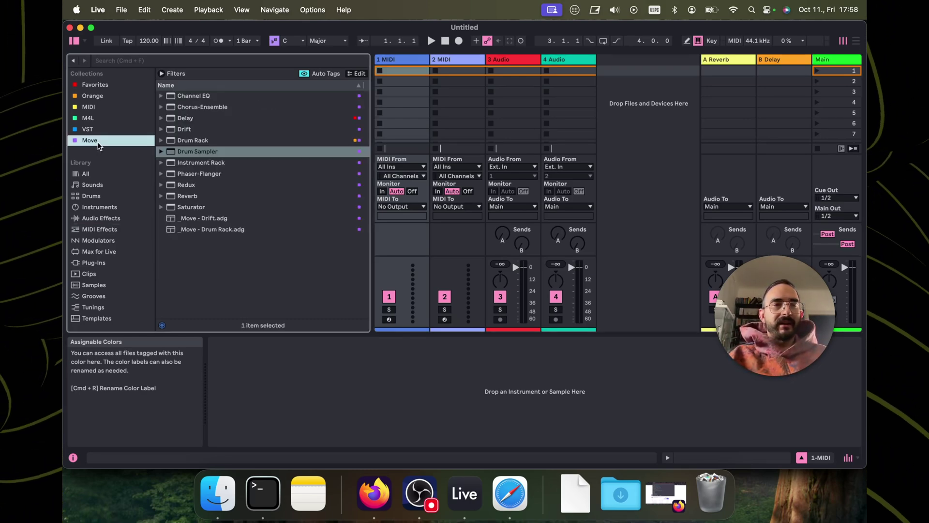
left_click(224, 97)
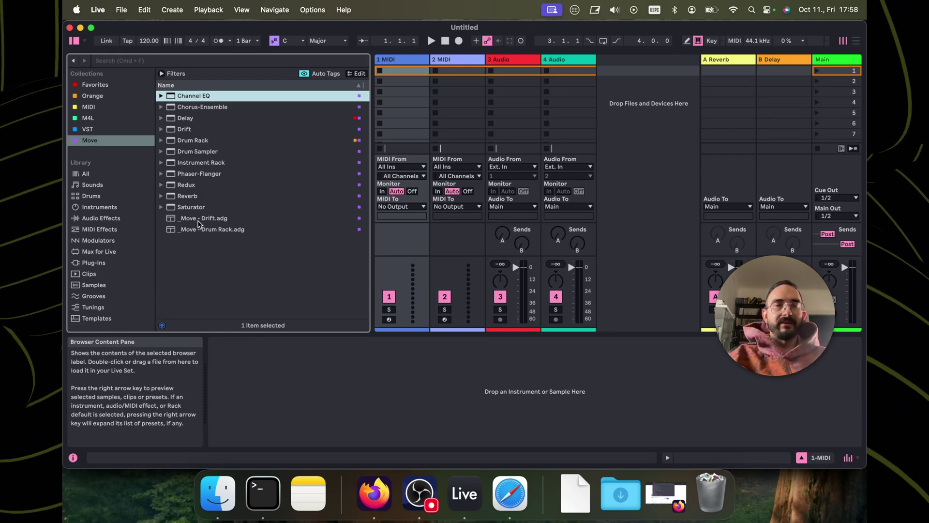
Bring Safari forward and scroll Presets on Move to its Template presets and export steps
left_click(510, 493)
scroll(307, 261, "down", 2)
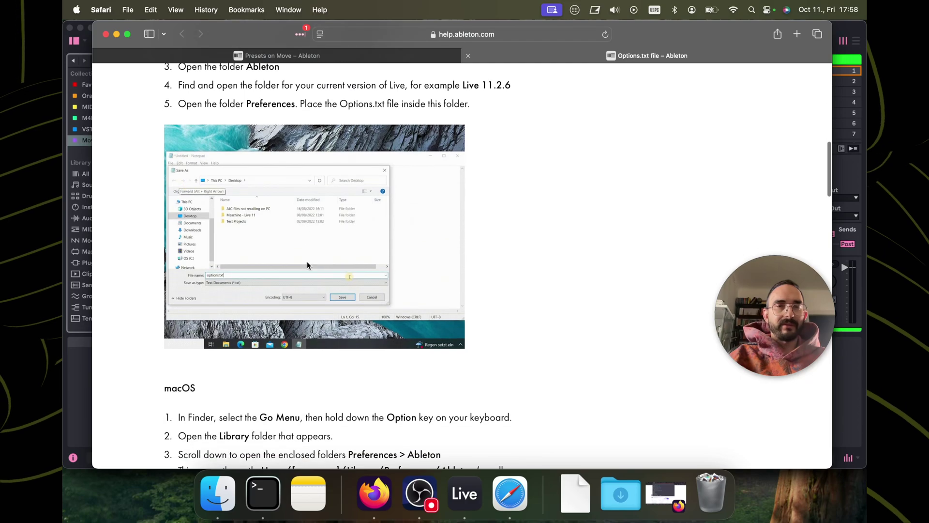
left_click(322, 59)
scroll(335, 141, "down", 6)
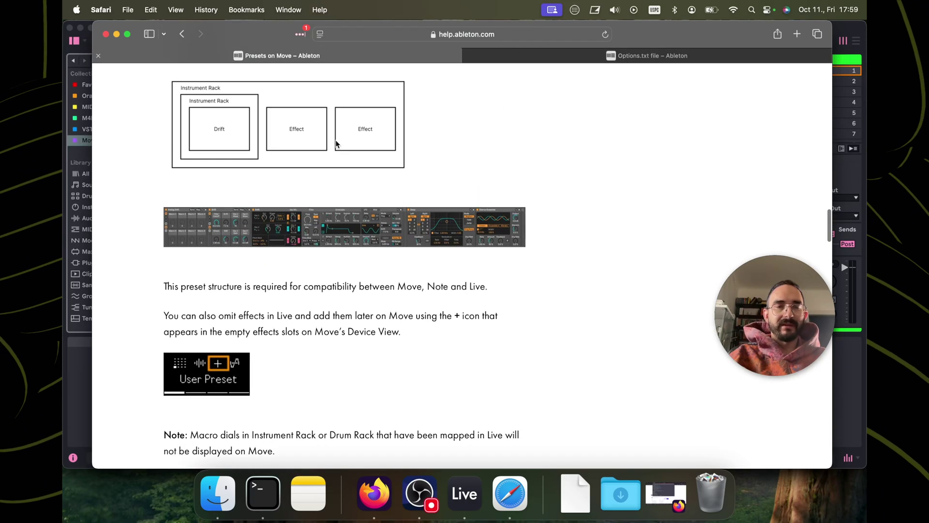
scroll(336, 140, "up", 4)
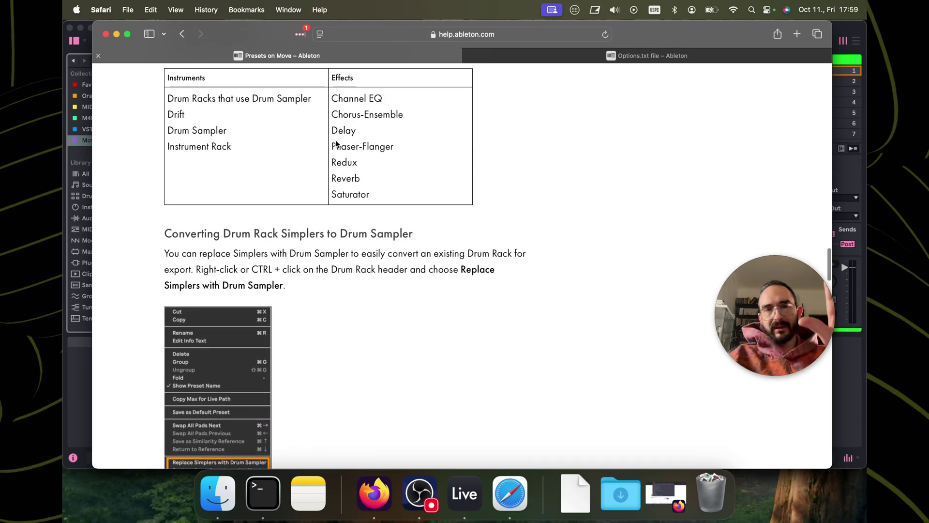
scroll(335, 140, "up", 4)
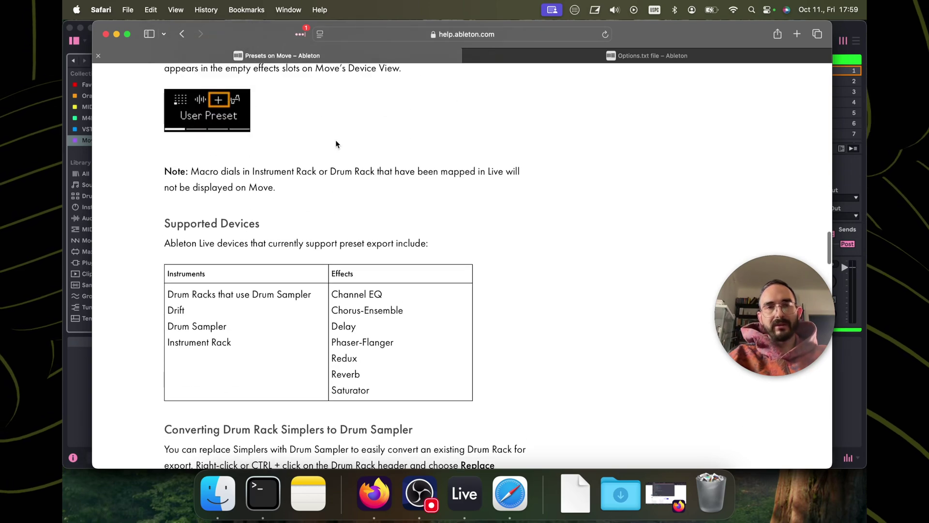
scroll(354, 158, "down", 8)
scroll(355, 158, "down", 7)
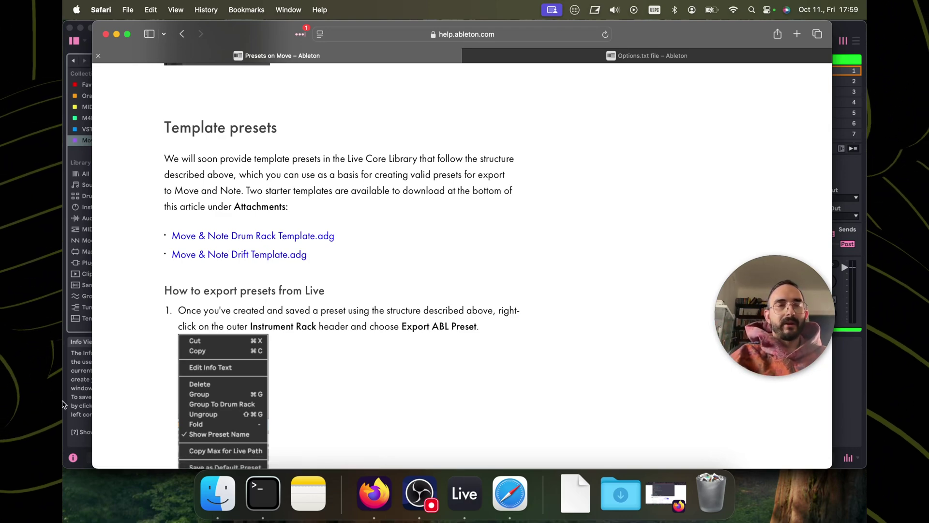
Load Move & Note Drift Template.adg onto track 1 and map its filter frequency to the Map macro
key("super+Tab")
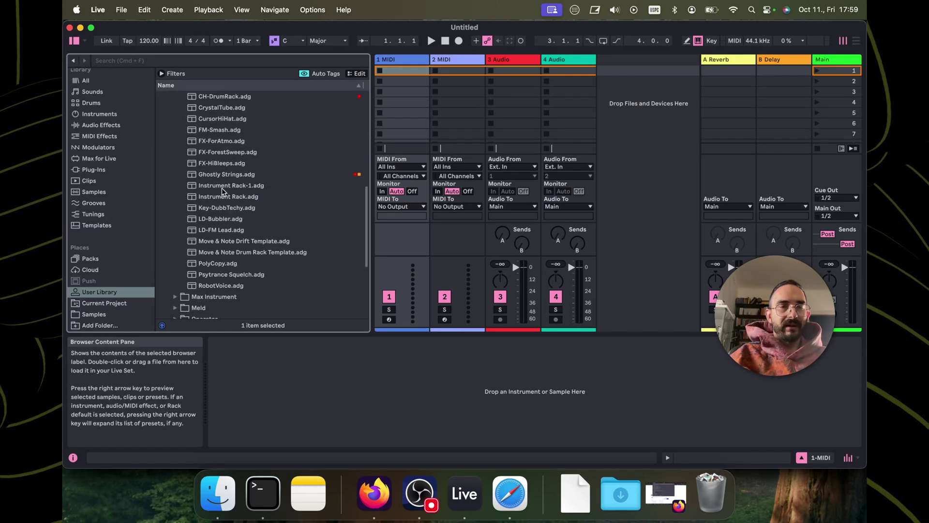
scroll(221, 188, "down", 2)
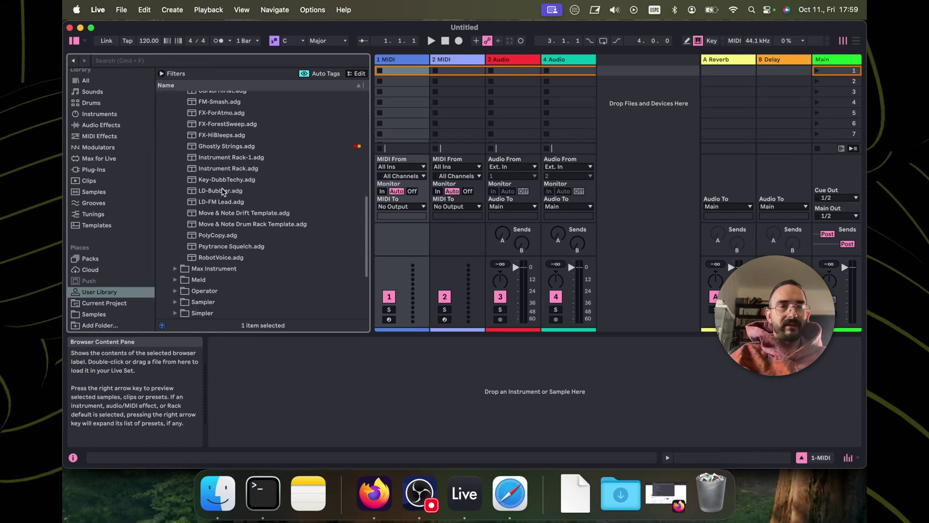
left_click(202, 213)
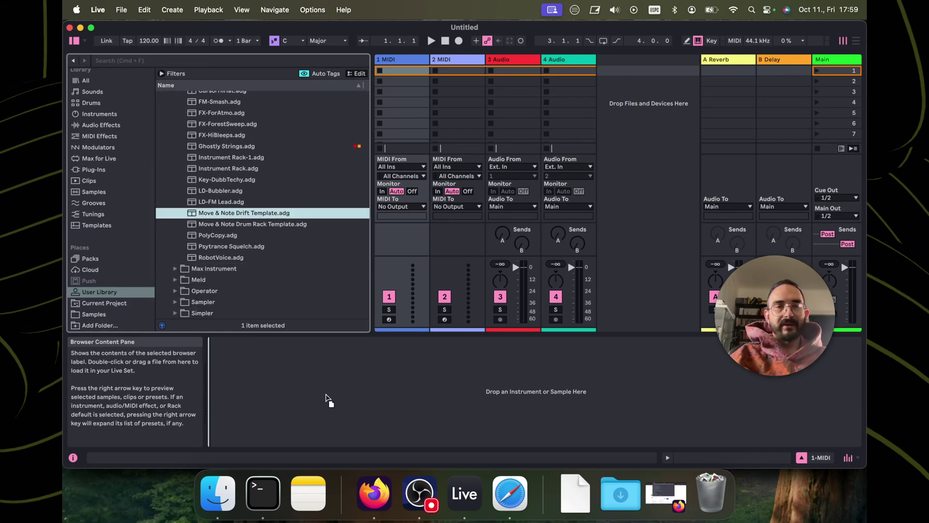
key("Return")
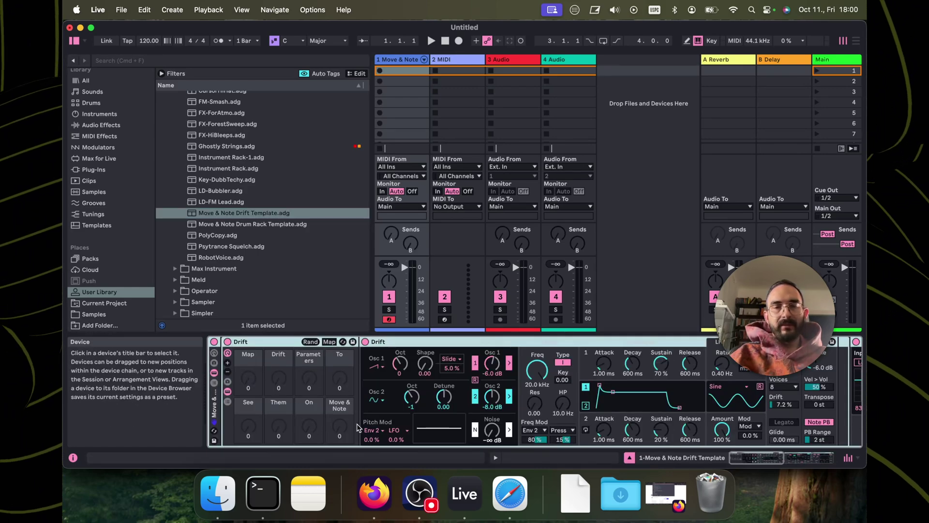
right_click(538, 377)
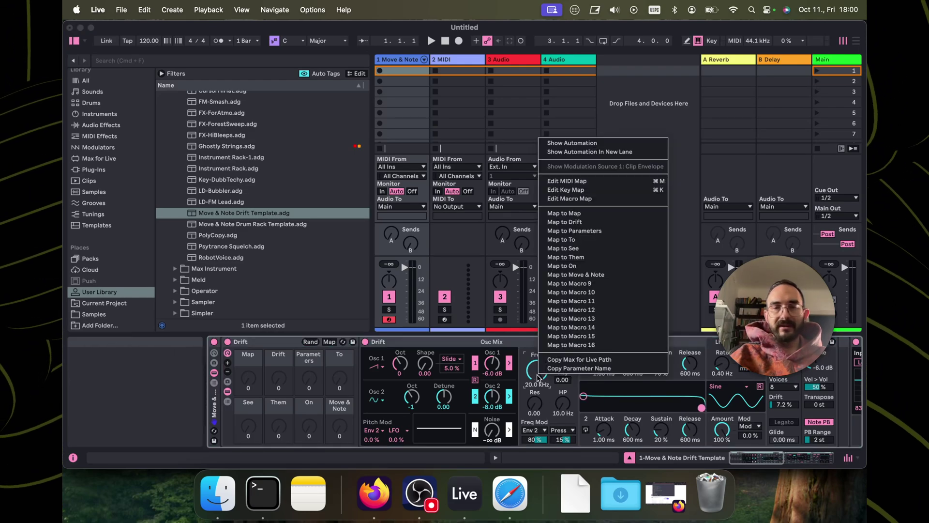
left_click(578, 214)
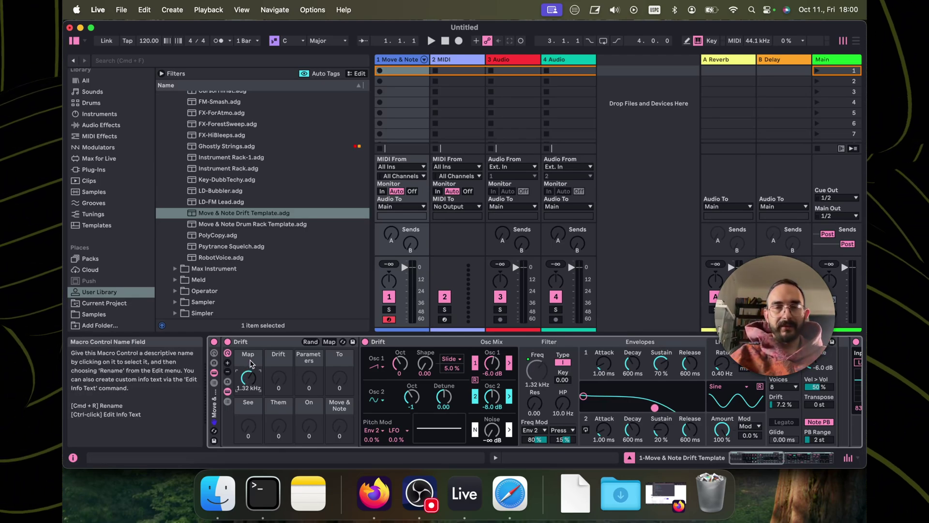
Delete the template rack, leaving track 1 an empty MIDI track
left_click(216, 398)
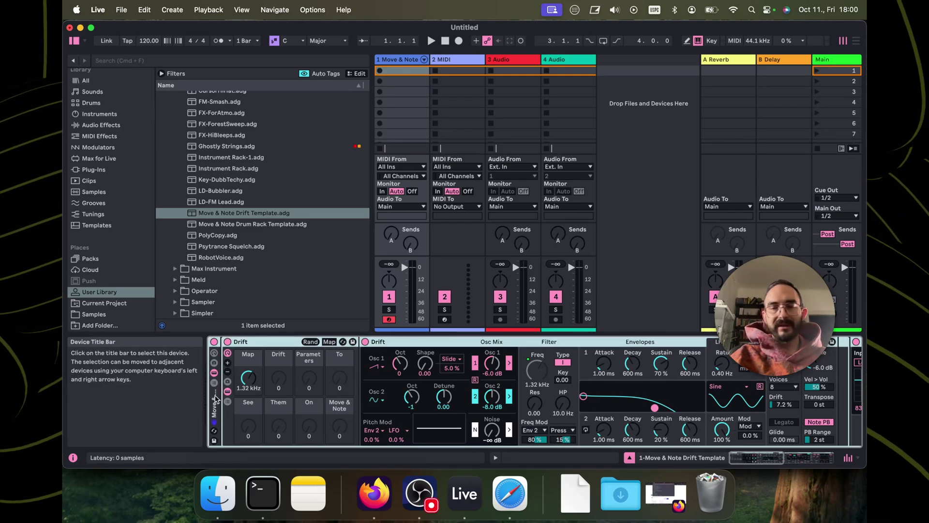
key("Delete")
scroll(107, 135, "up", 5)
Load _Move - Drift.adg onto track 1 and set Drift's oscillator 1 to a sine wave
left_click(90, 141)
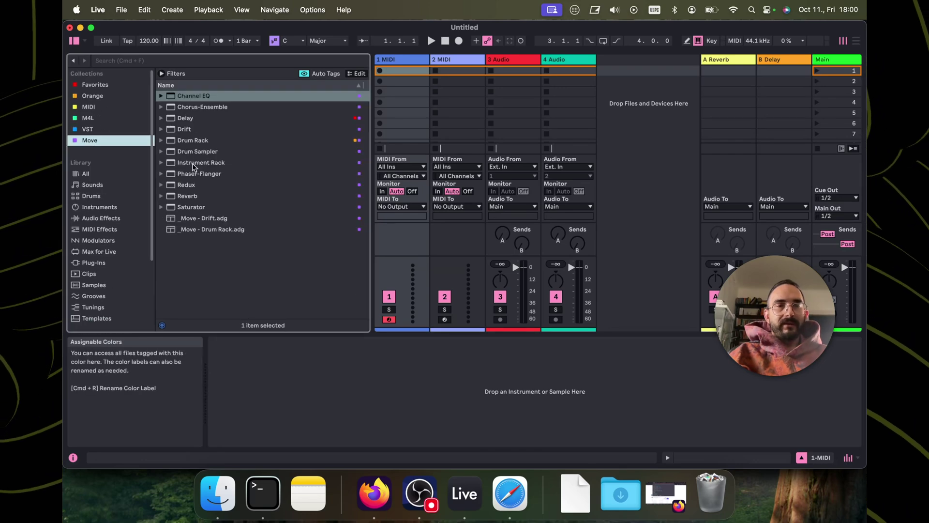
left_click_drag(204, 223, 303, 380)
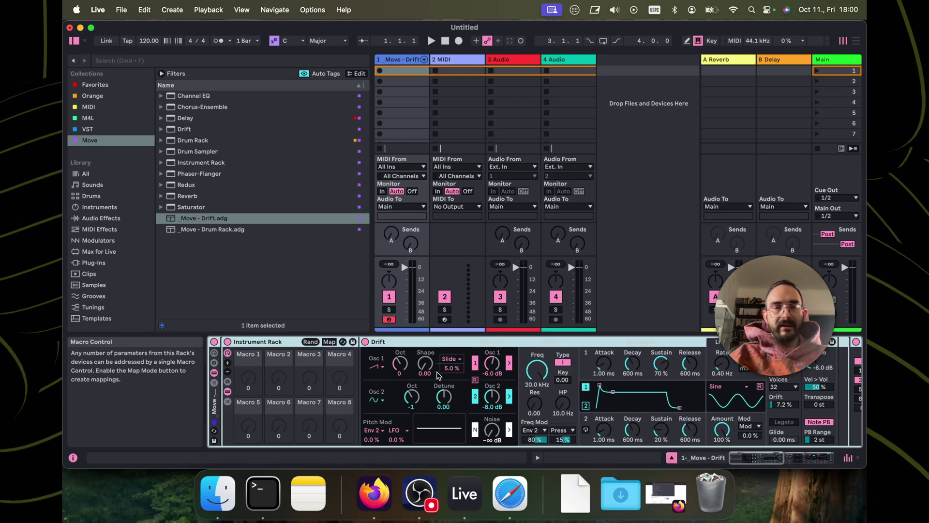
left_click(376, 366)
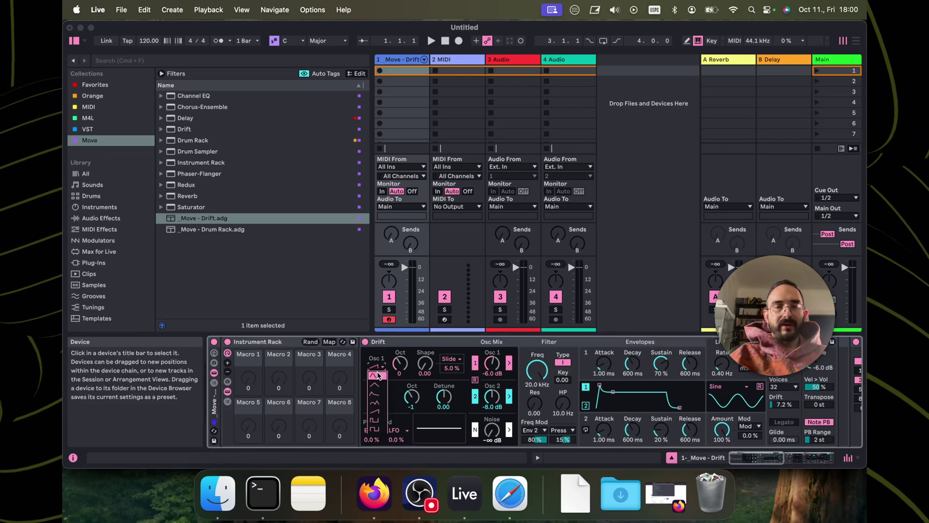
left_click(378, 376)
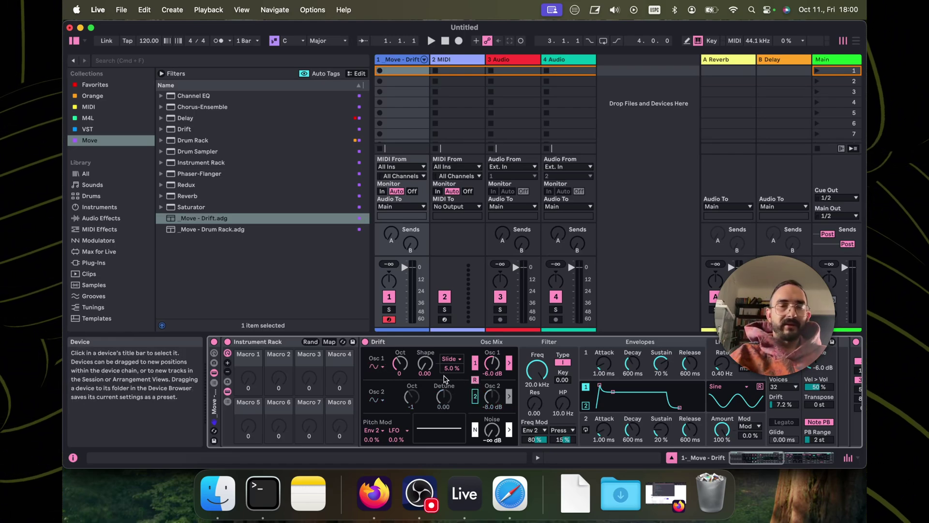
Scroll across the device chain and select the outer Instrument Rack
scroll(665, 365, "right", 3)
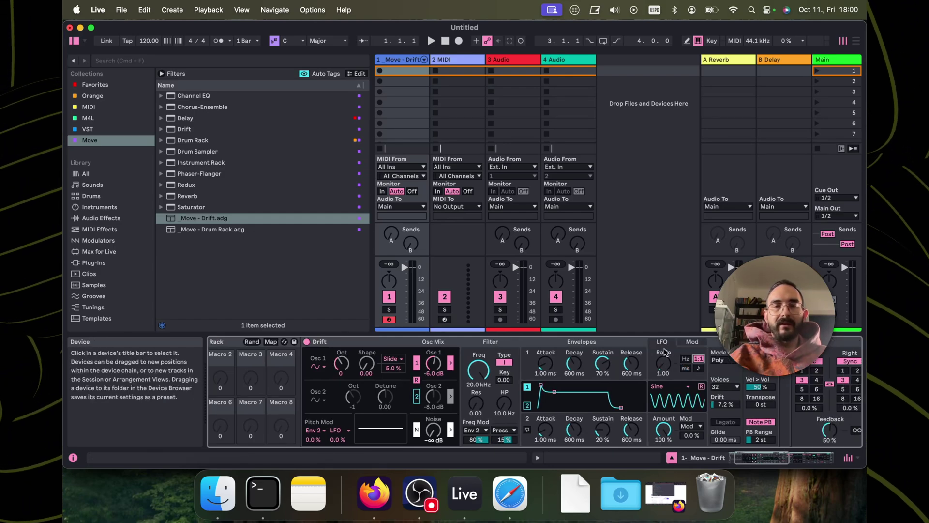
scroll(662, 351, "left", 3)
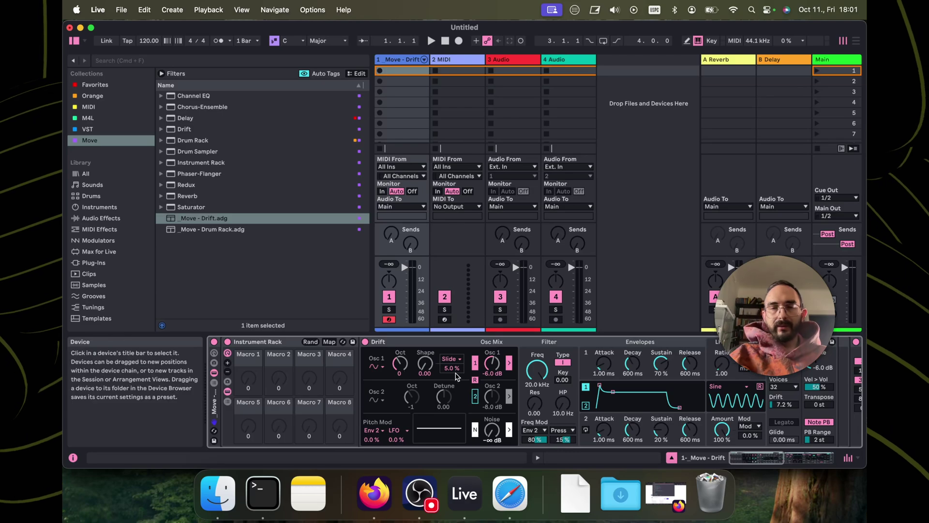
scroll(438, 390, "right", 5)
scroll(436, 386, "left", 5)
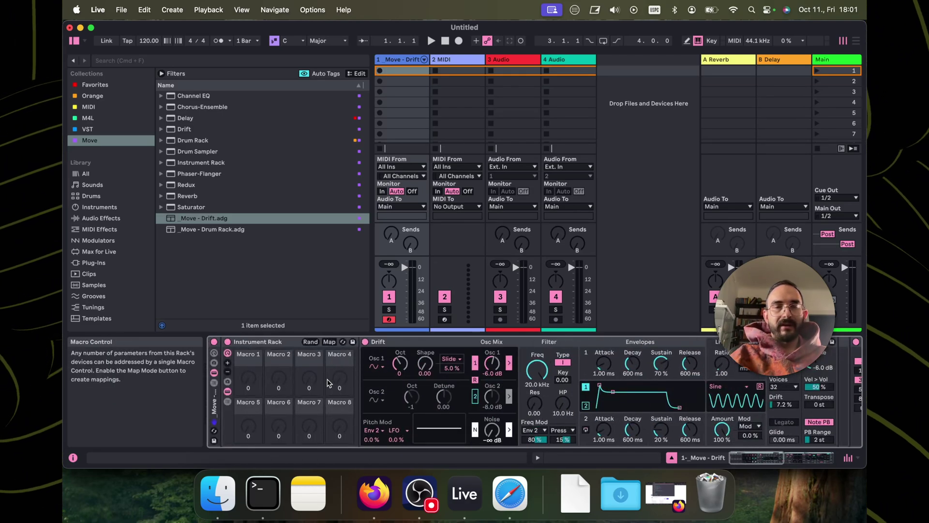
scroll(341, 380, "right", 10)
scroll(349, 380, "left", 10)
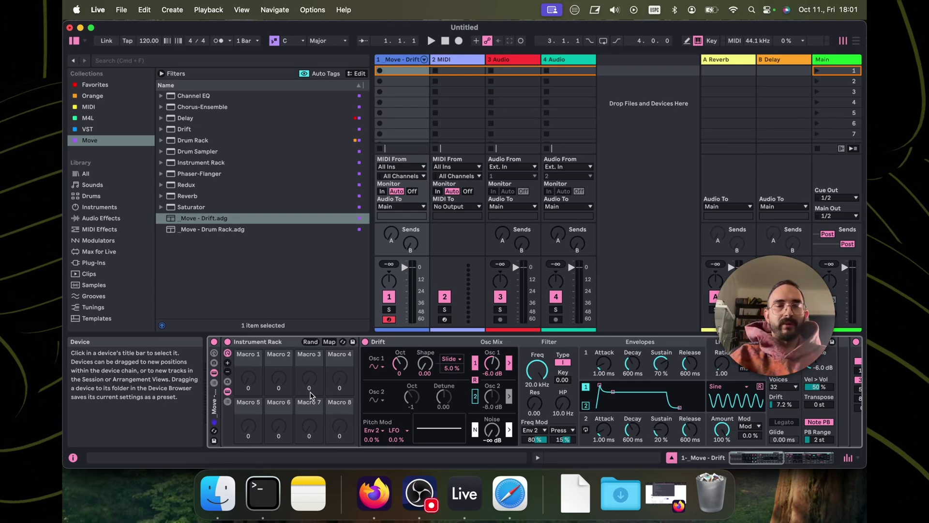
left_click(232, 394)
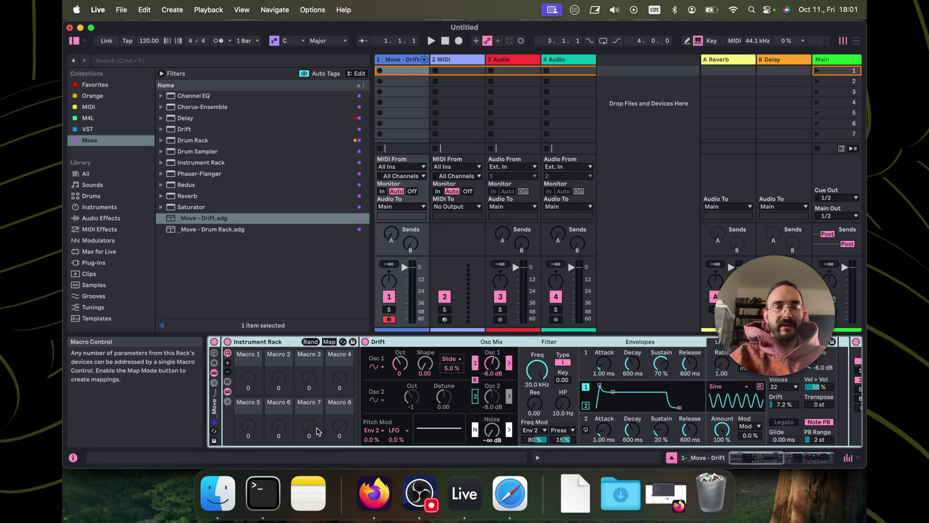
left_click(510, 487)
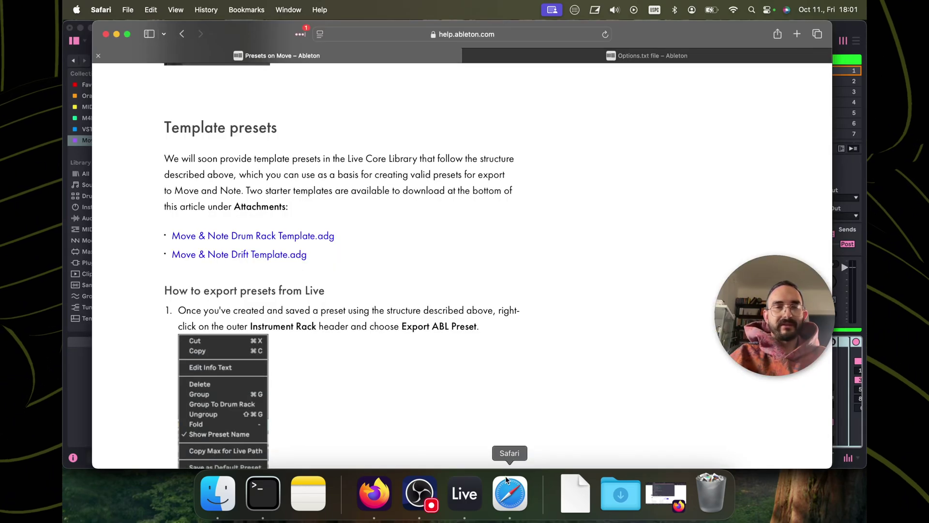
scroll(323, 231, "down", 10)
scroll(323, 231, "up", 20)
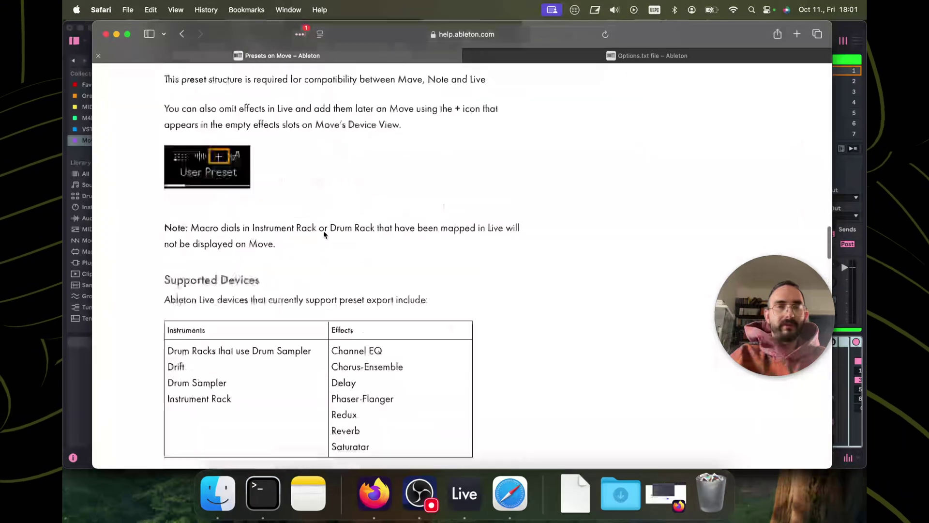
scroll(323, 235, "up", 7)
scroll(323, 235, "down", 1)
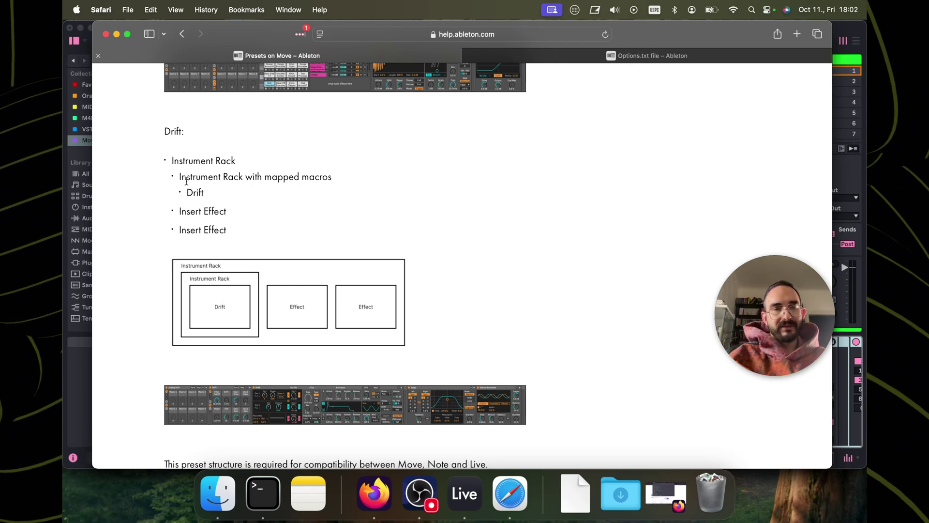
left_click_drag(185, 180, 192, 180)
left_click(180, 178)
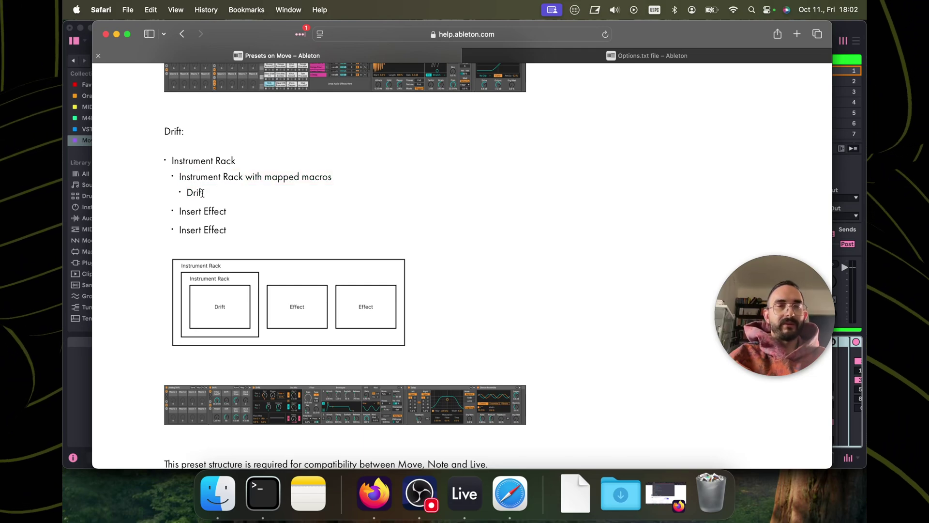
left_click_drag(204, 192, 195, 192)
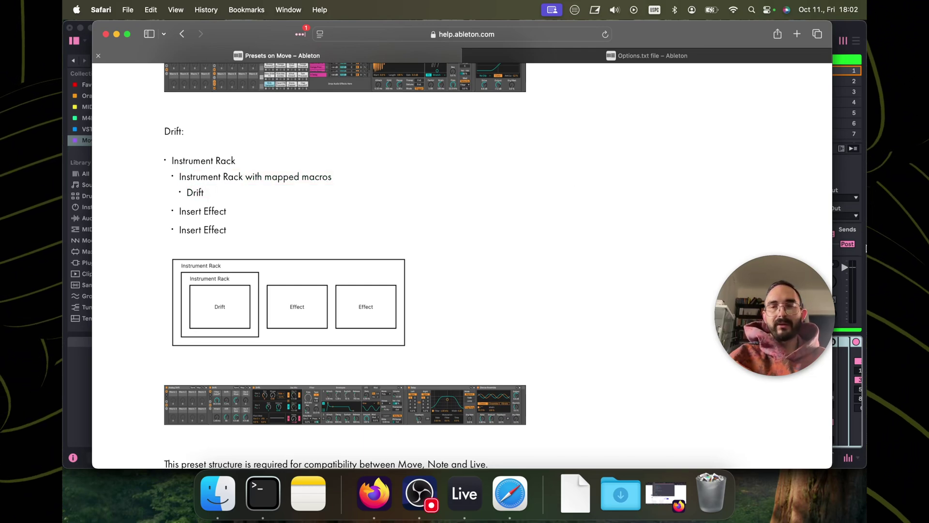
left_click(866, 248)
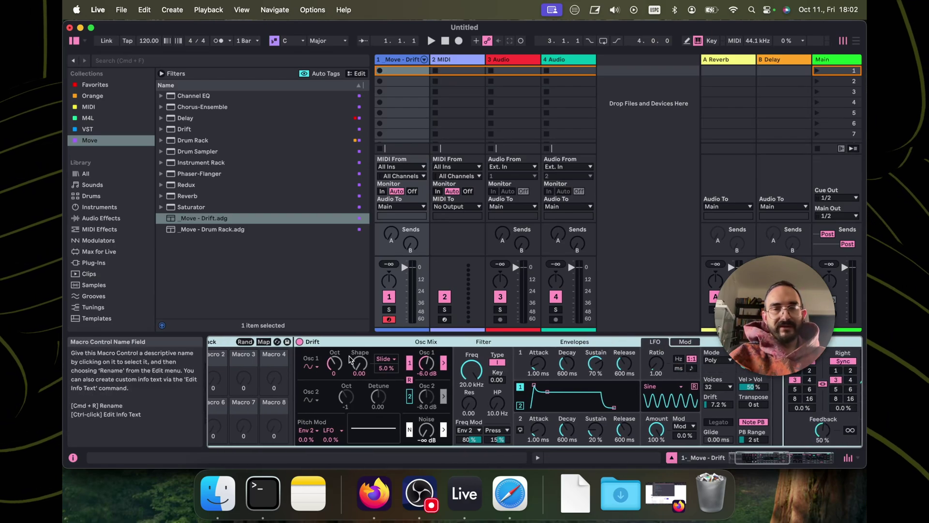
Select track 1's first clip slot and keep Drift's Oscillator 1 on the first waveform
scroll(351, 361, "left", 5)
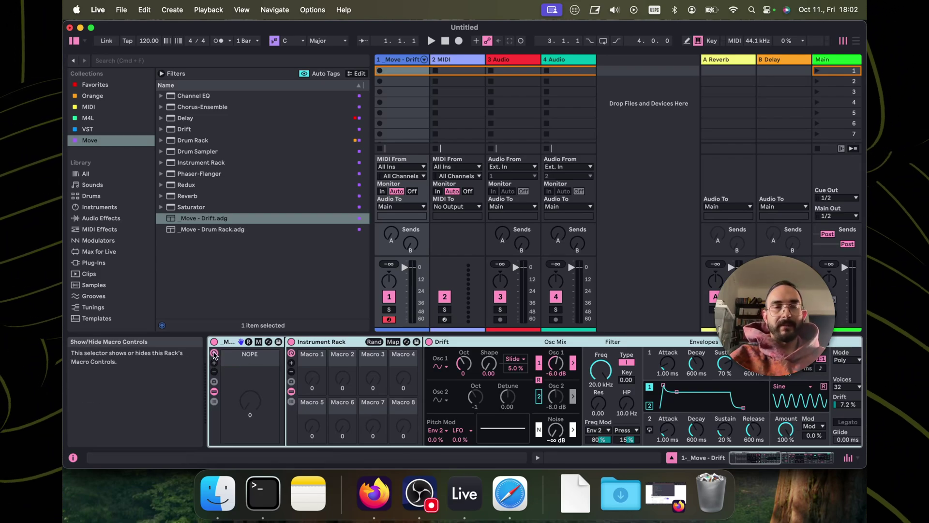
scroll(214, 355, "right", 10)
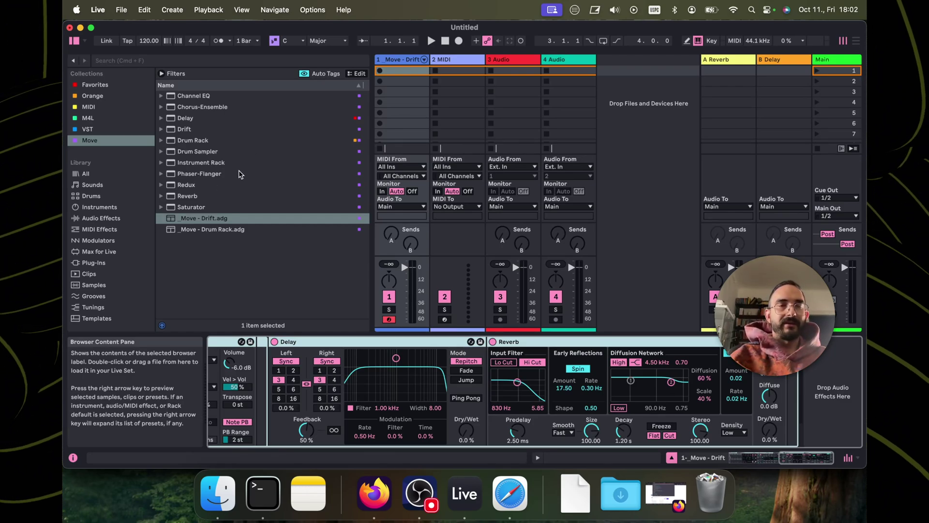
scroll(289, 347, "up", 10)
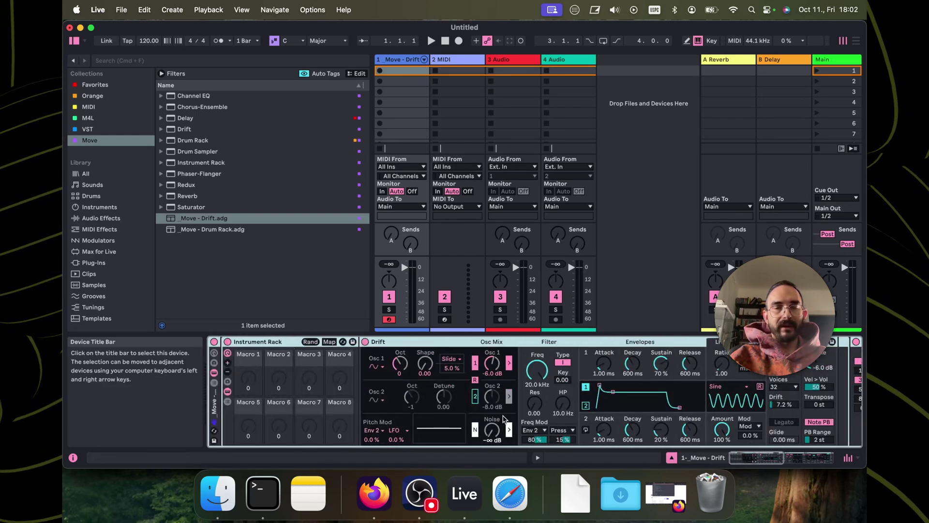
left_click(408, 70)
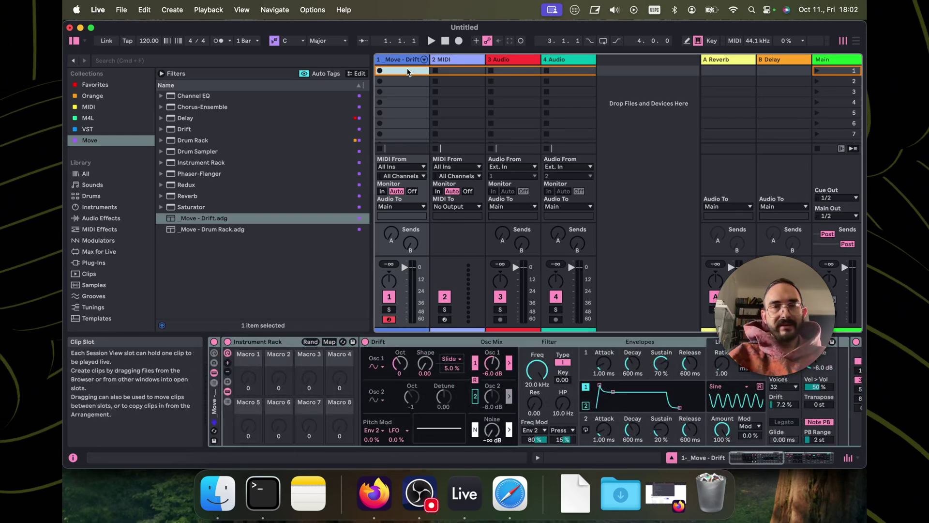
left_click(376, 366)
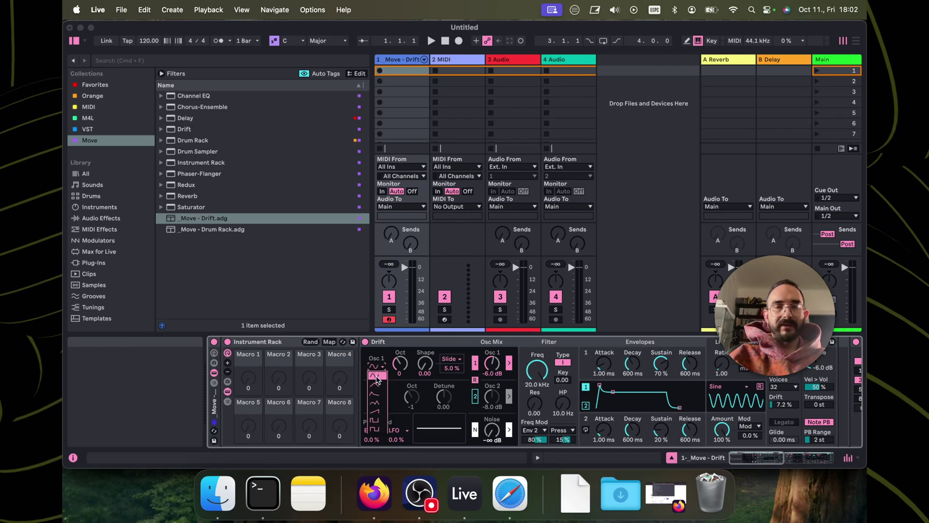
left_click(382, 375)
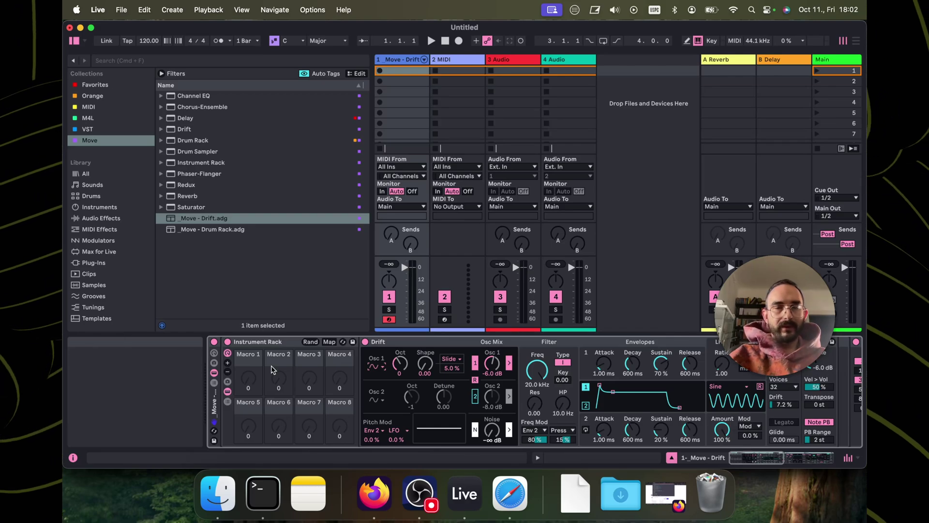
Map Osc 1 Shape to Macro 1 and Pitch Mod amount to Macro 2, then show all mappings
right_click(426, 368)
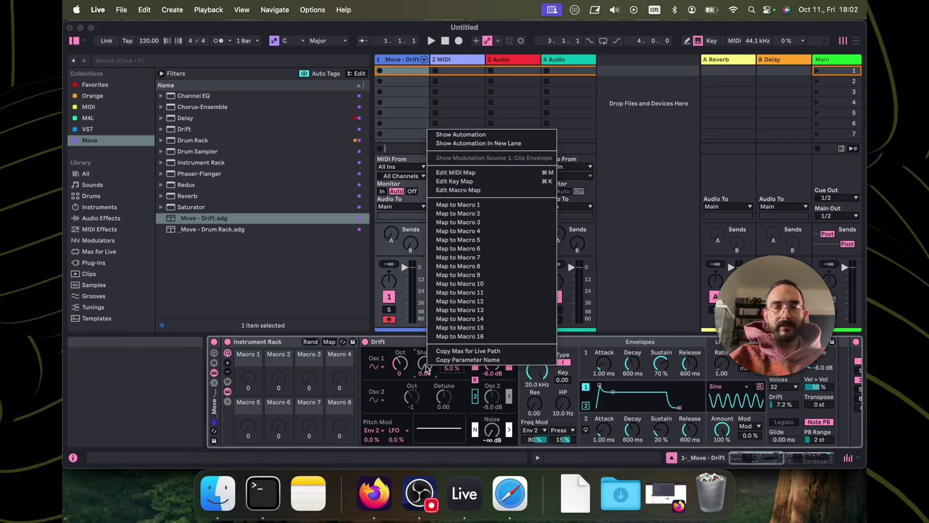
left_click(492, 207)
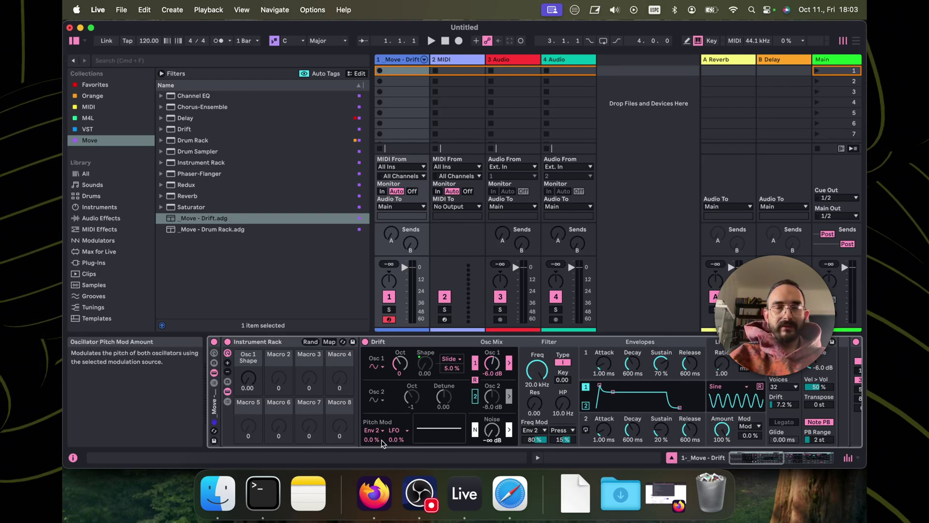
right_click(400, 440)
left_click(435, 303)
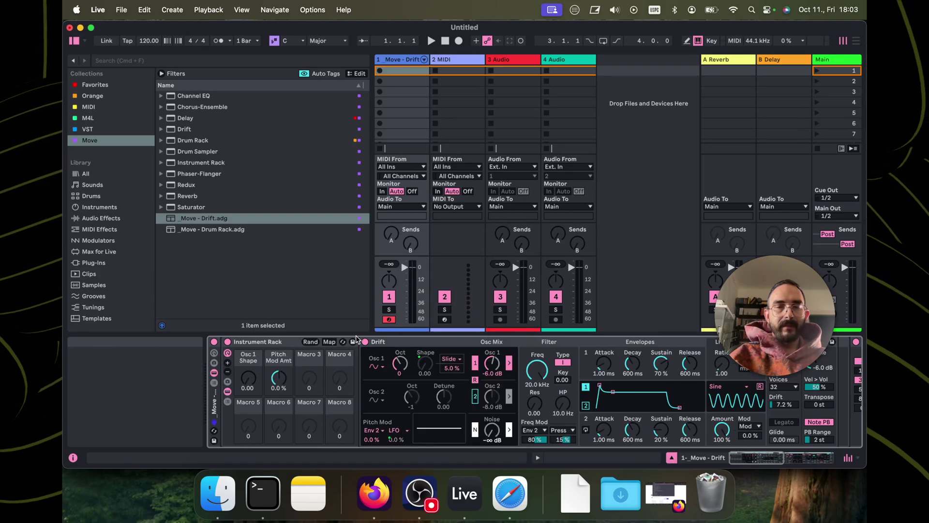
right_click(278, 372)
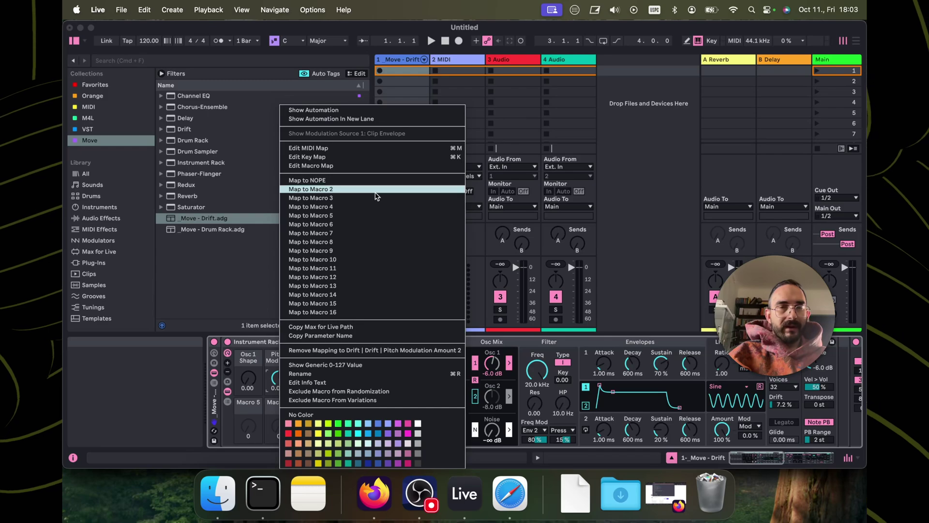
left_click(232, 331)
left_click(329, 341)
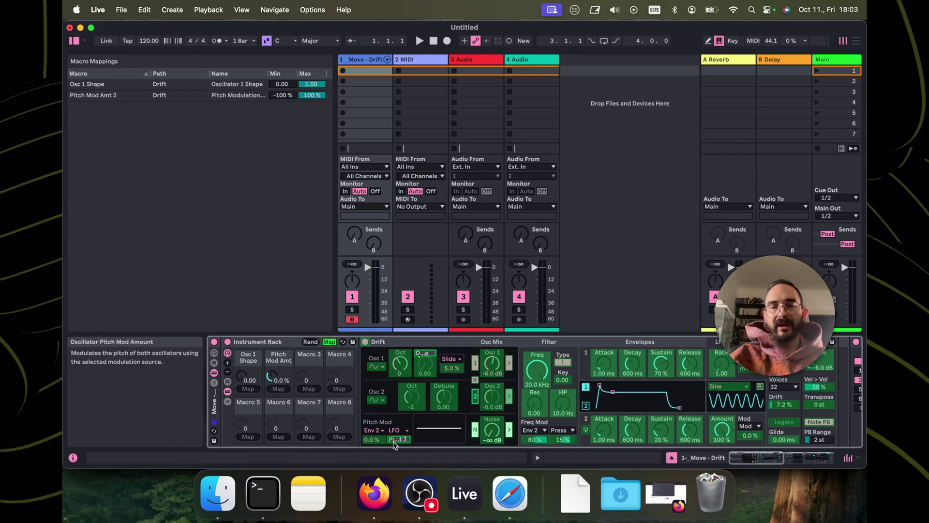
Rename Macro 2 to 'FM Depth' and set its Pitch Mod Amt mapping range to 0.0–100 %
left_click(238, 96)
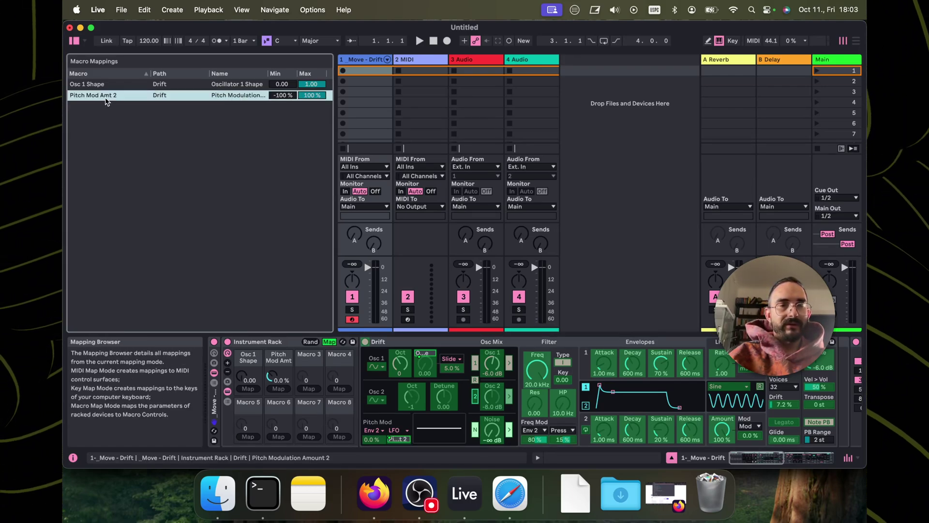
right_click(276, 358)
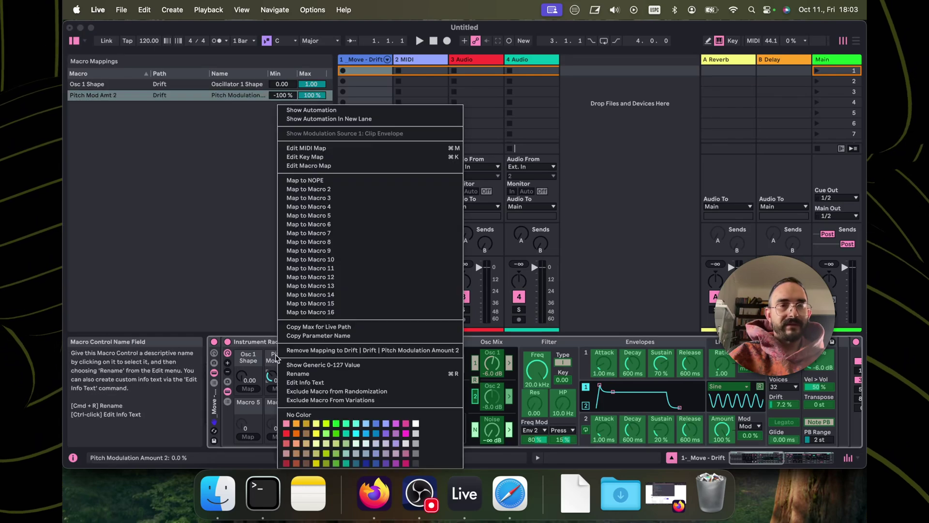
left_click(297, 373)
type("FM Depth")
key("Return")
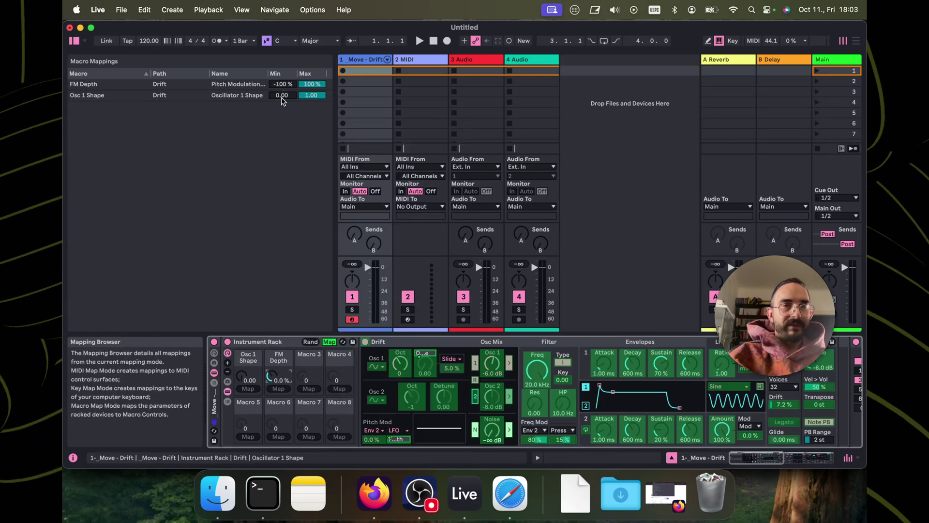
left_click(283, 85)
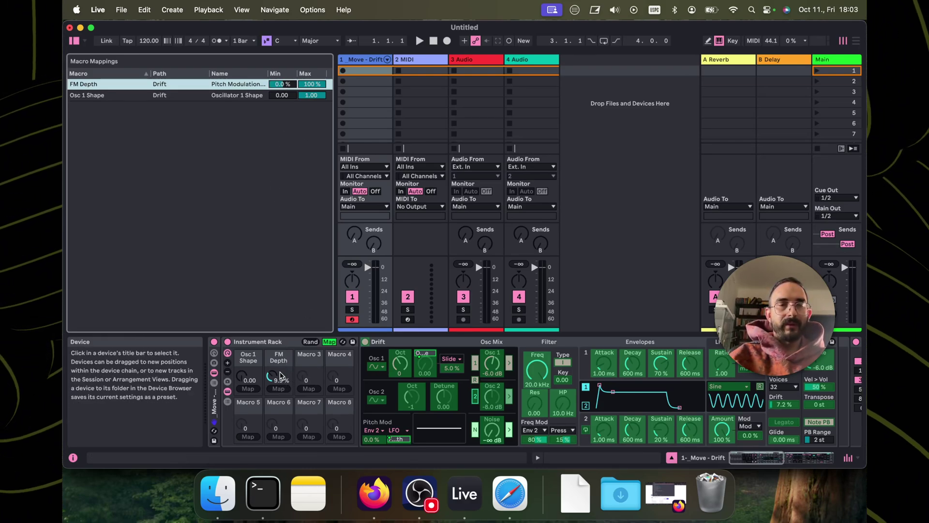
left_click_drag(289, 360, 289, 388)
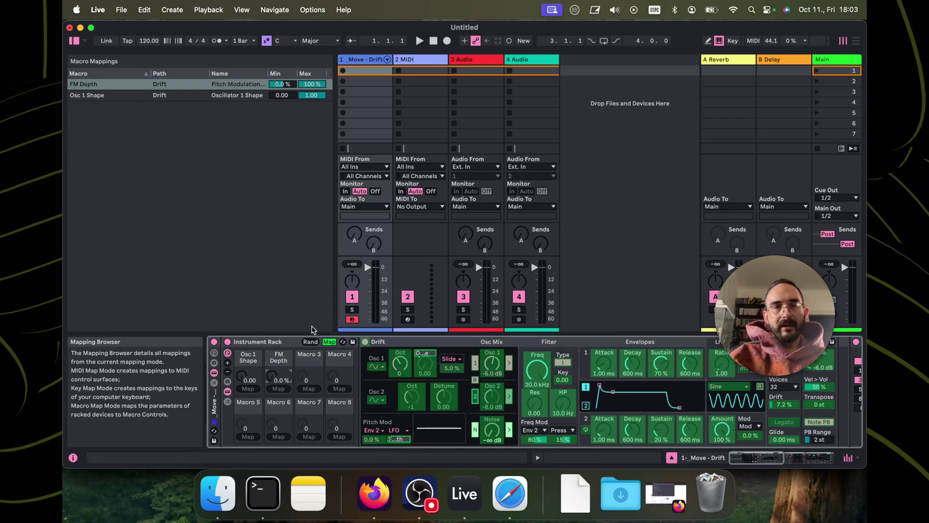
Map the LFO Ratio to Macro 3 and name the macro 'Ratio'
left_click(330, 342)
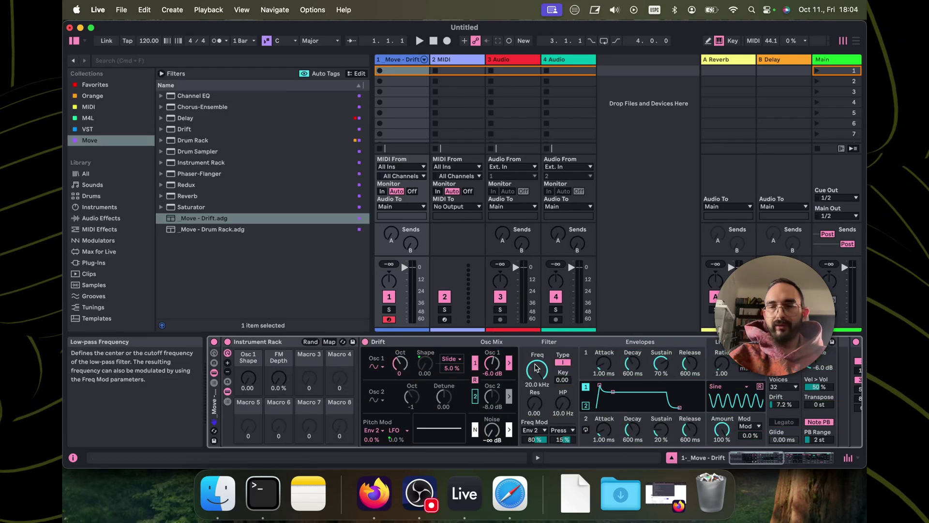
right_click(724, 366)
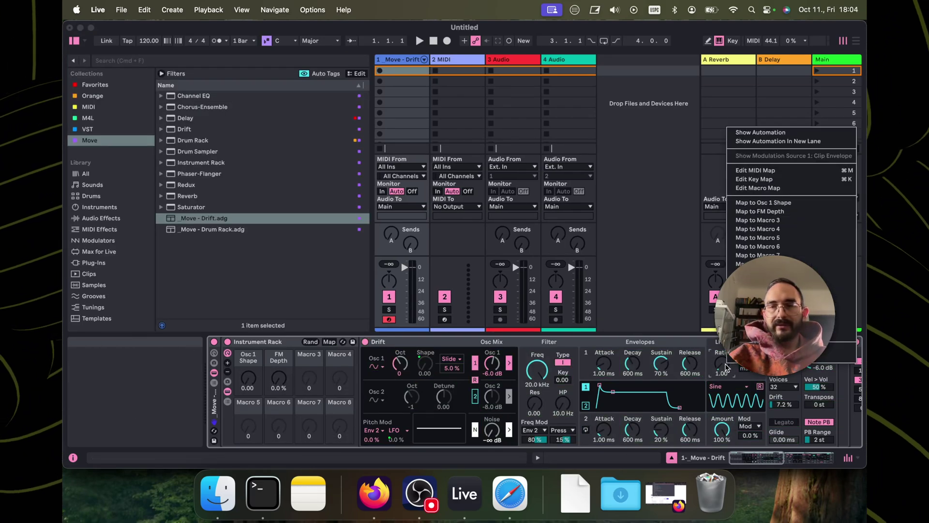
left_click(758, 221)
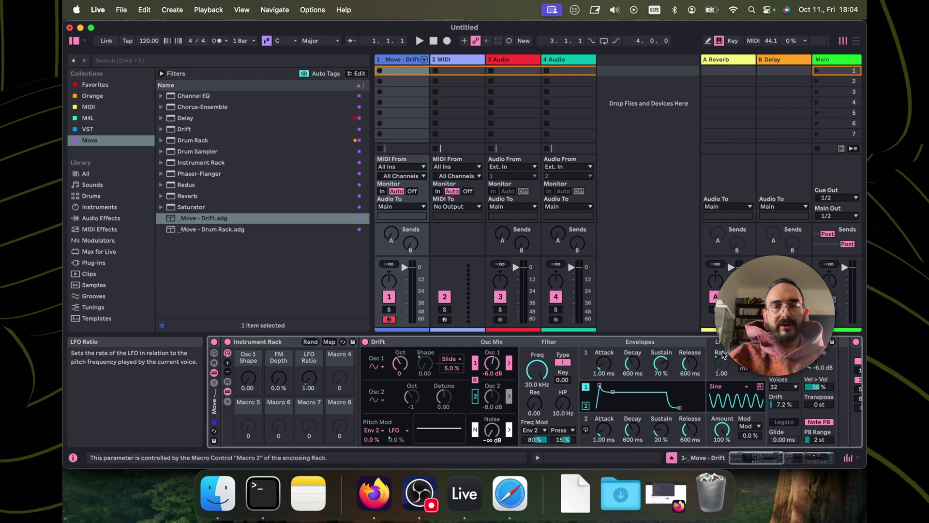
left_click(309, 357)
type("Ratio")
key("Return")
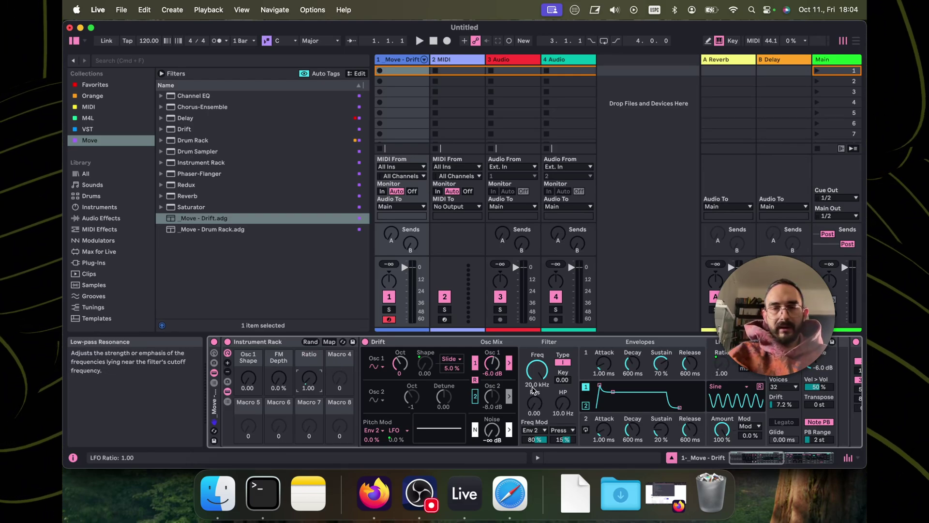
Lower the low-pass filter frequency, then map frequency to Macro 4 and resonance to Macro 5
left_click_drag(534, 385, 534, 440)
right_click(536, 372)
left_click(581, 237)
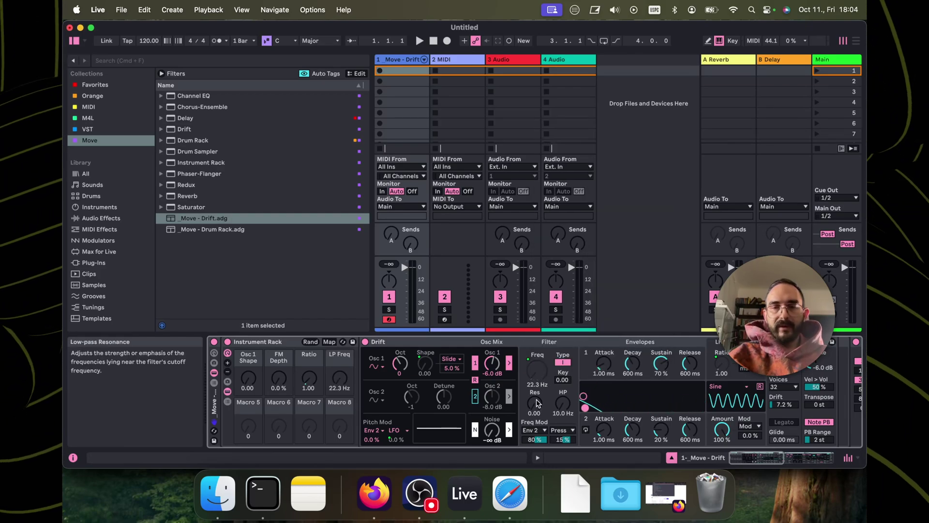
right_click(538, 400)
left_click(593, 274)
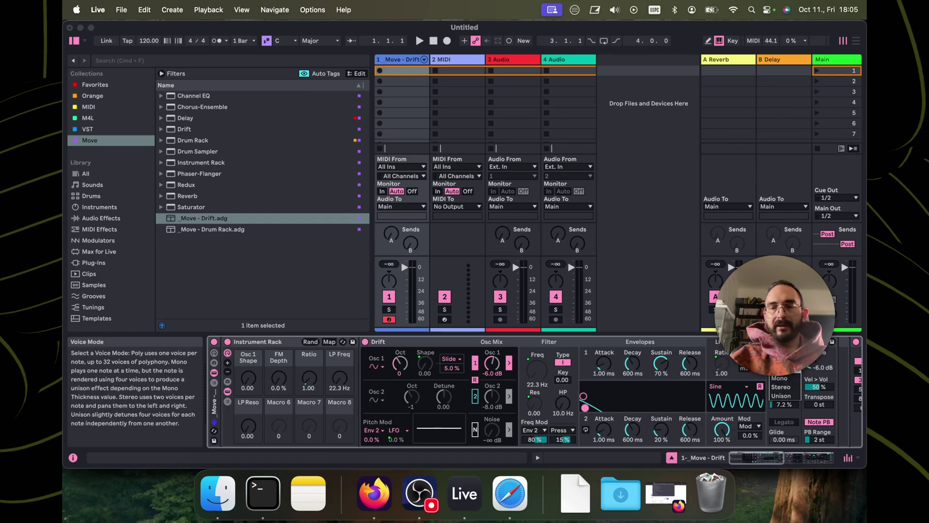
Reduce Drift's voice count from 32 to 4
left_click(780, 387)
left_click(759, 382)
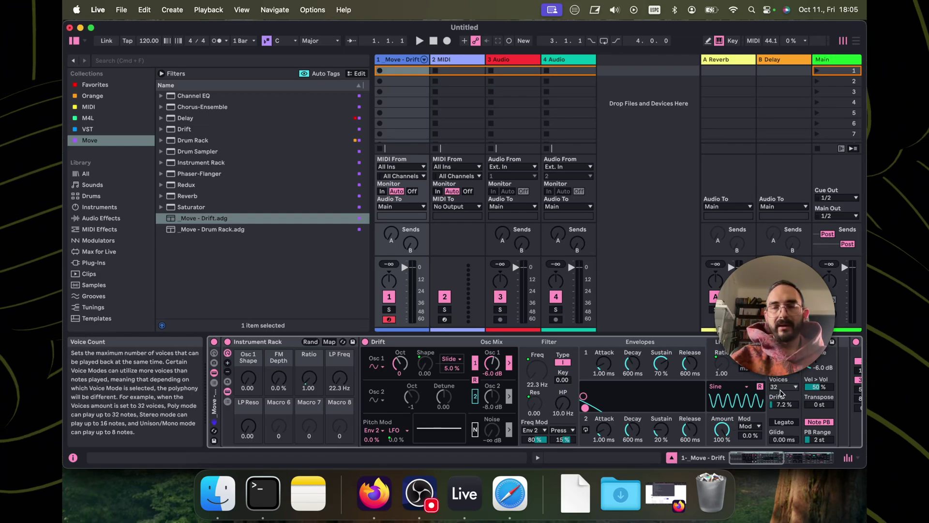
left_click_drag(773, 390, 779, 390)
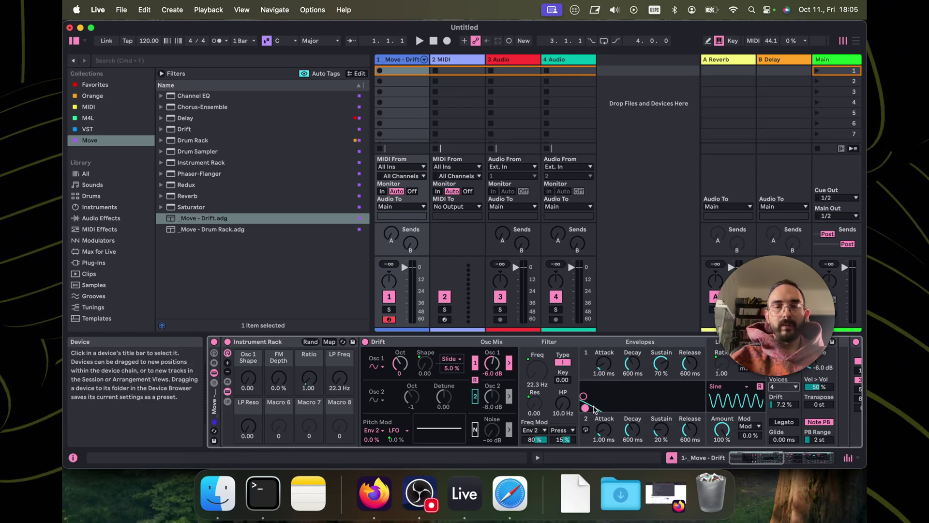
Make envelope 2 cycle and map its Tilt and Rate to Macros 6 and 7
left_click(585, 429)
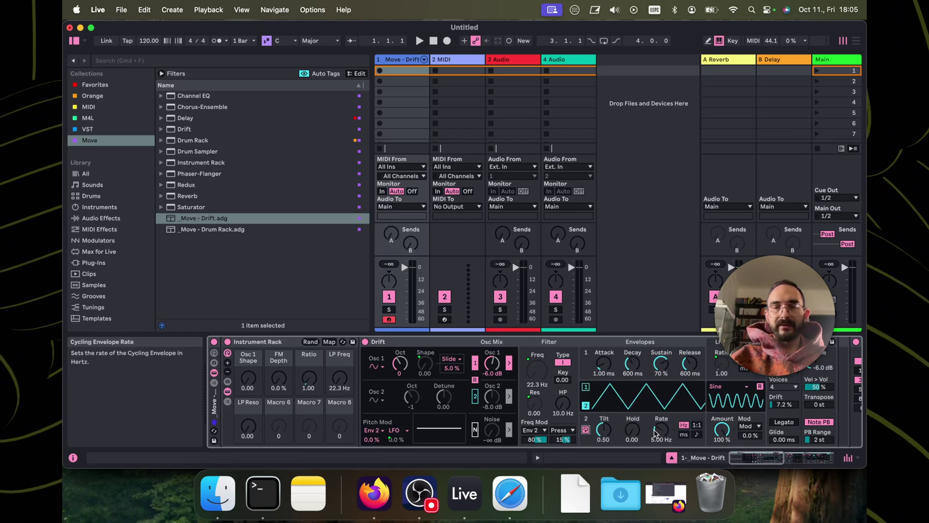
right_click(603, 429)
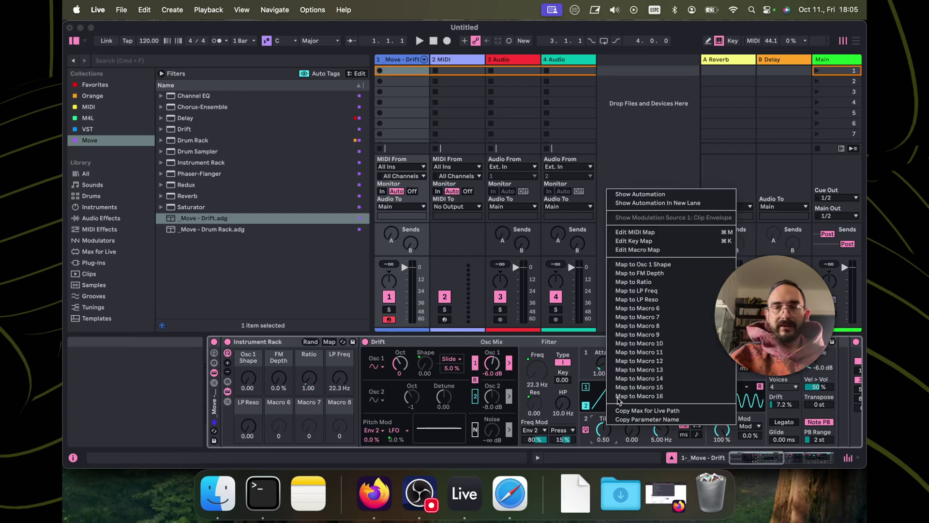
left_click(645, 311)
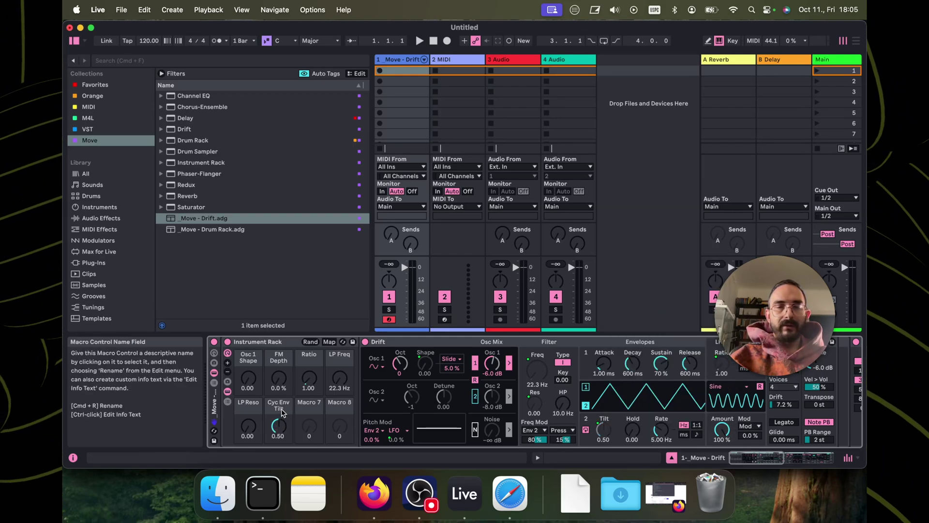
right_click(661, 425)
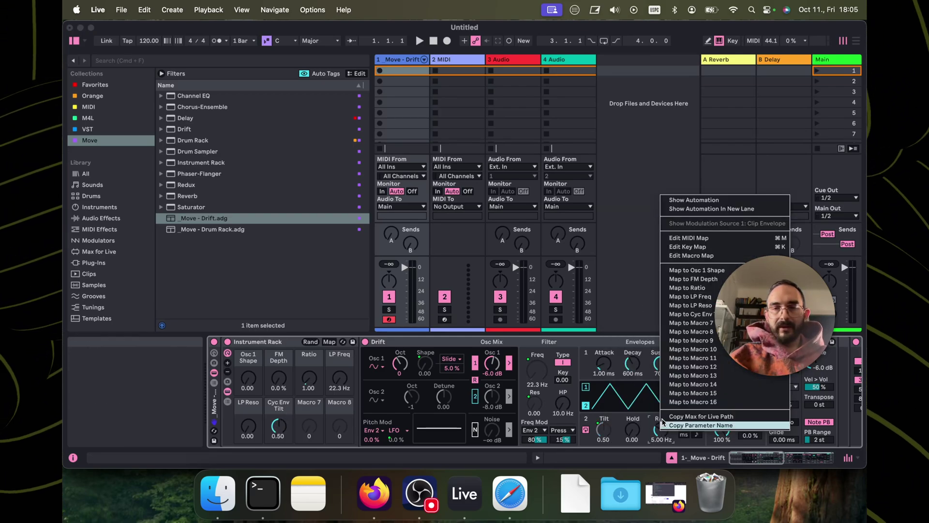
left_click(697, 322)
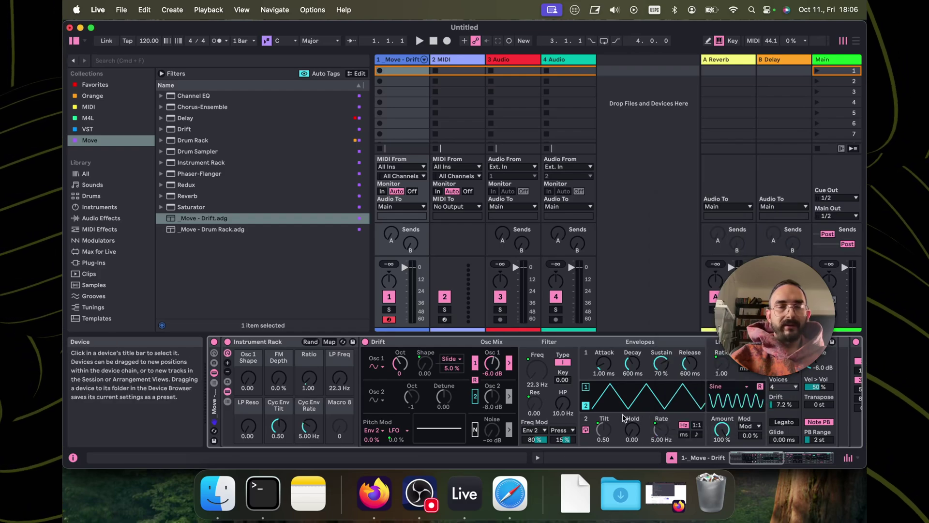
Turn on Drift's legato and map its drift amount to a rack macro
scroll(586, 414, "right", 5)
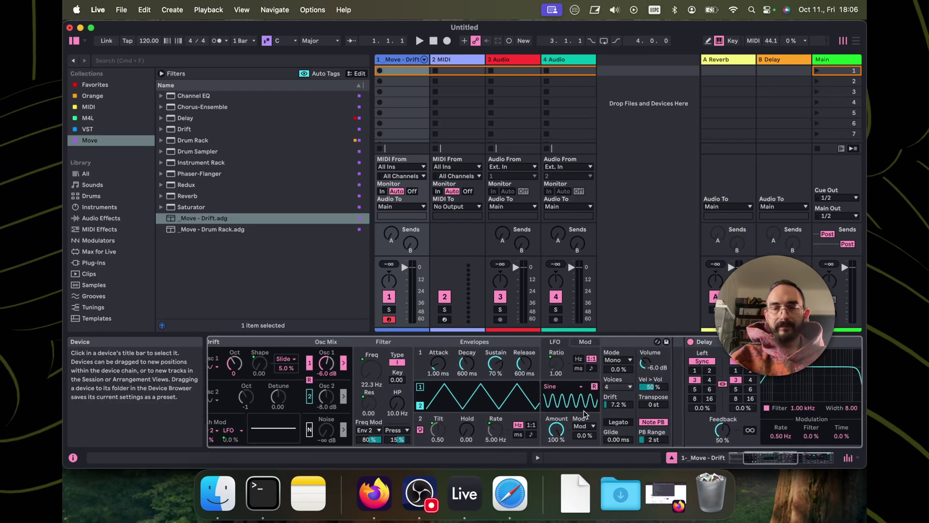
scroll(623, 408, "left", 3)
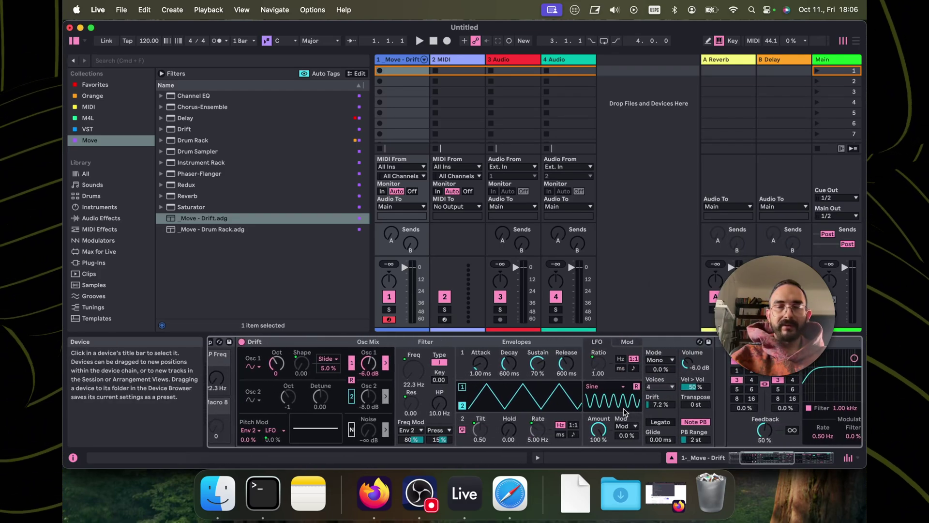
left_click(659, 421)
right_click(658, 404)
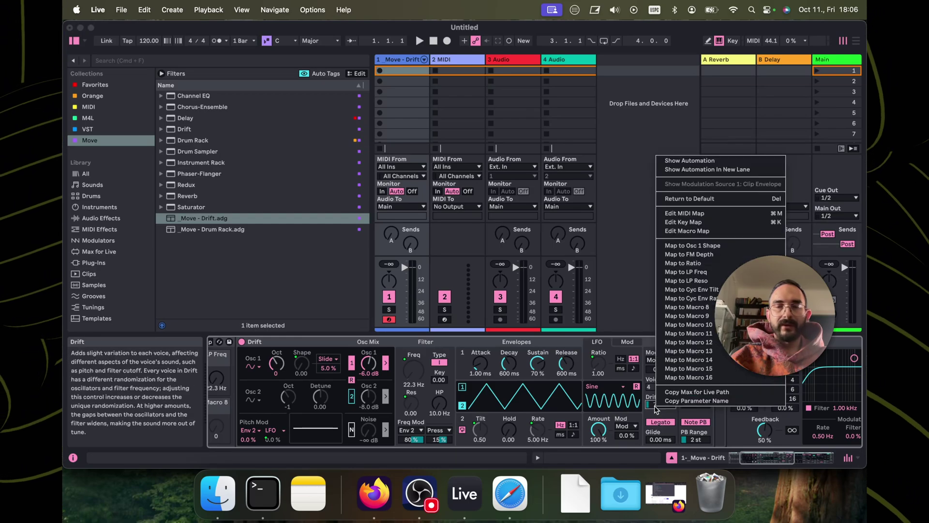
left_click(711, 316)
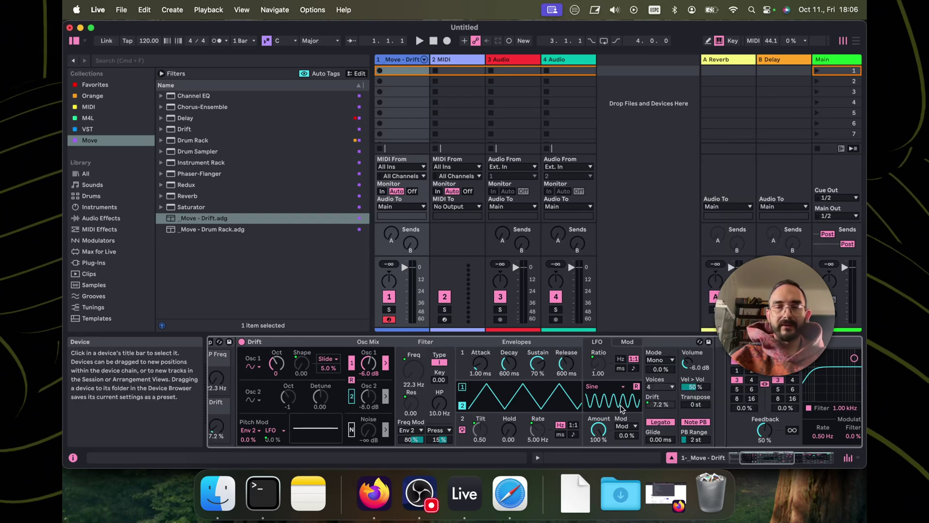
scroll(345, 426, "left", 3)
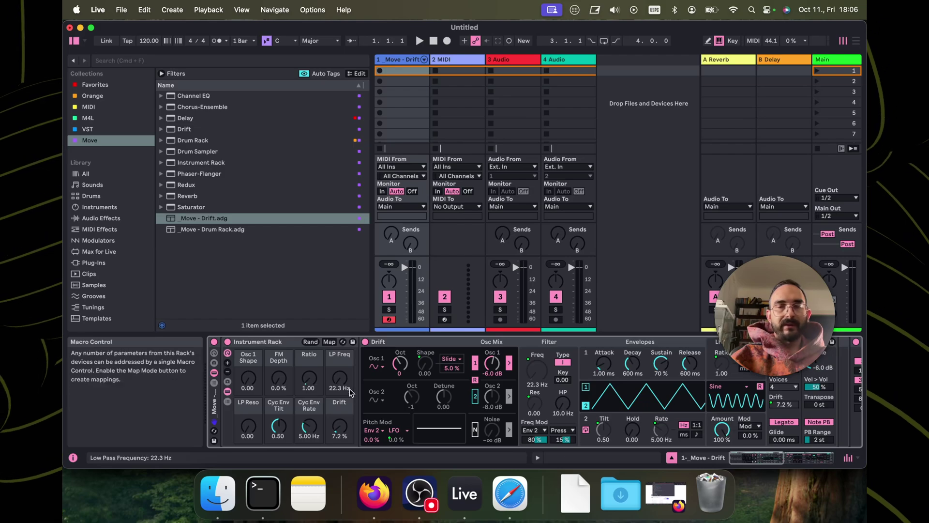
Insert Chorus-Ensemble before the Delay, then delete the Delay from the chain
scroll(345, 345, "right", 10)
left_click(345, 344)
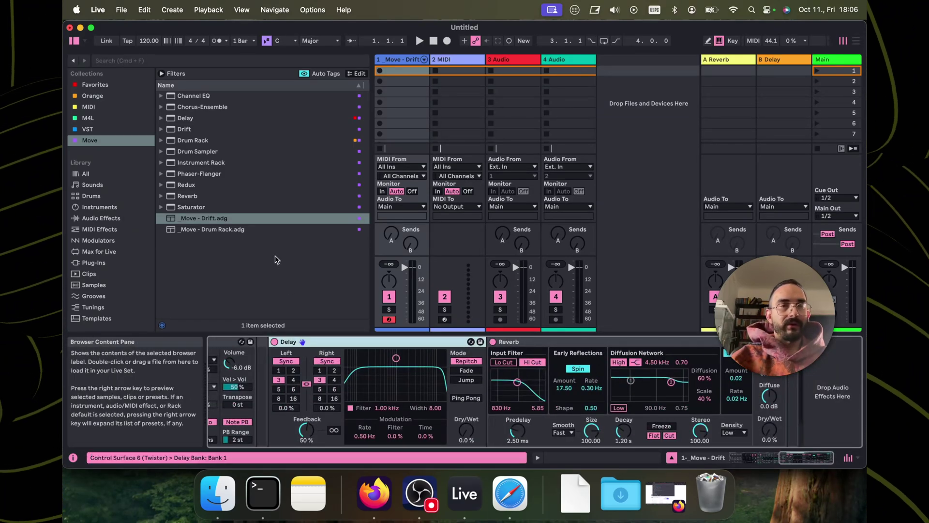
left_click_drag(207, 108, 366, 353)
left_click(467, 343)
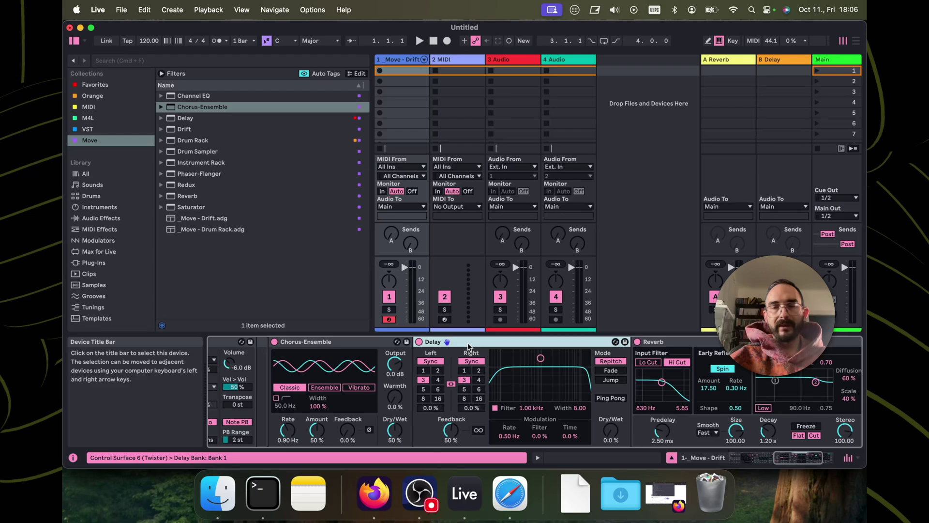
key("Delete")
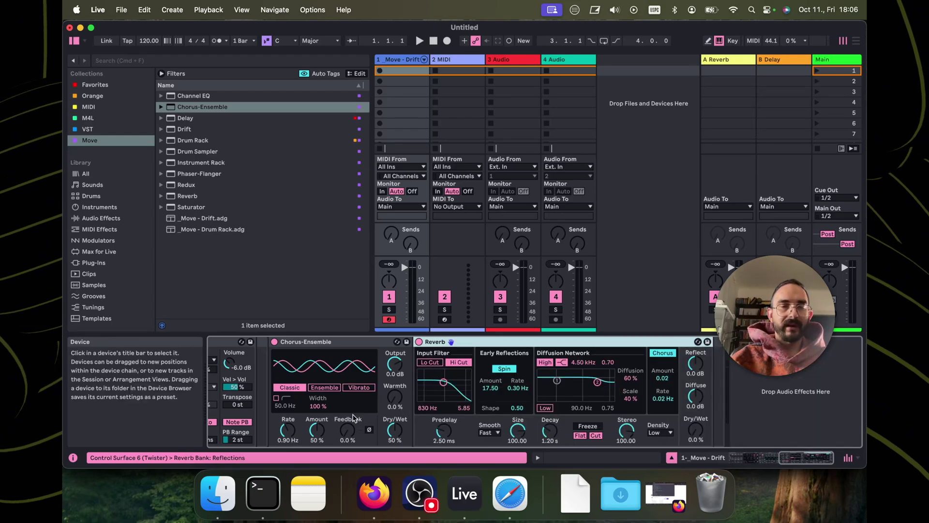
Raise the Reverb's dry/wet and lower its diffusion filter frequencies to a 2.97 kHz high filter
scroll(341, 396, "left", 5)
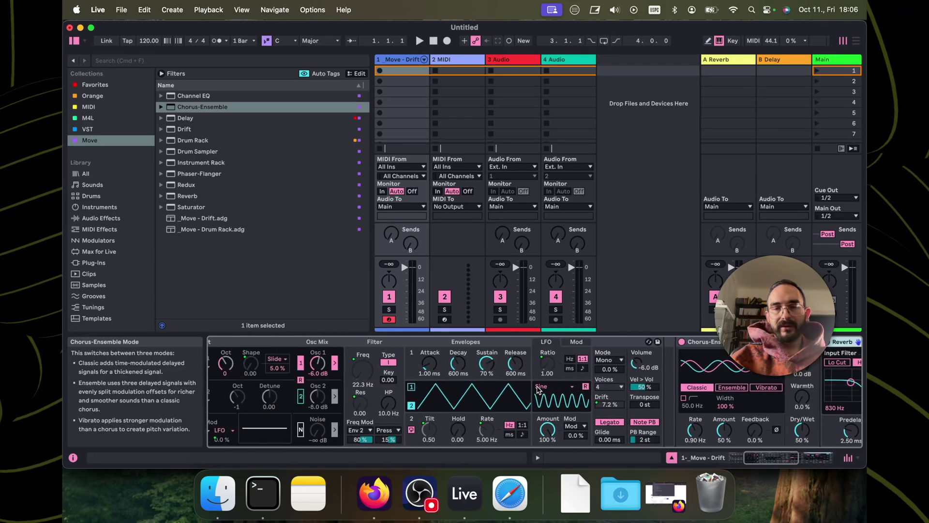
scroll(595, 346, "right", 5)
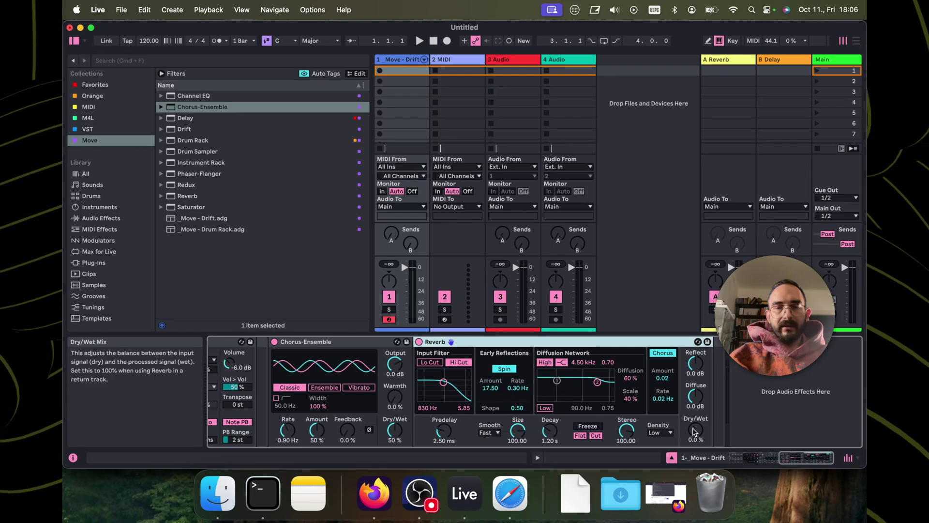
left_click_drag(695, 430, 695, 414)
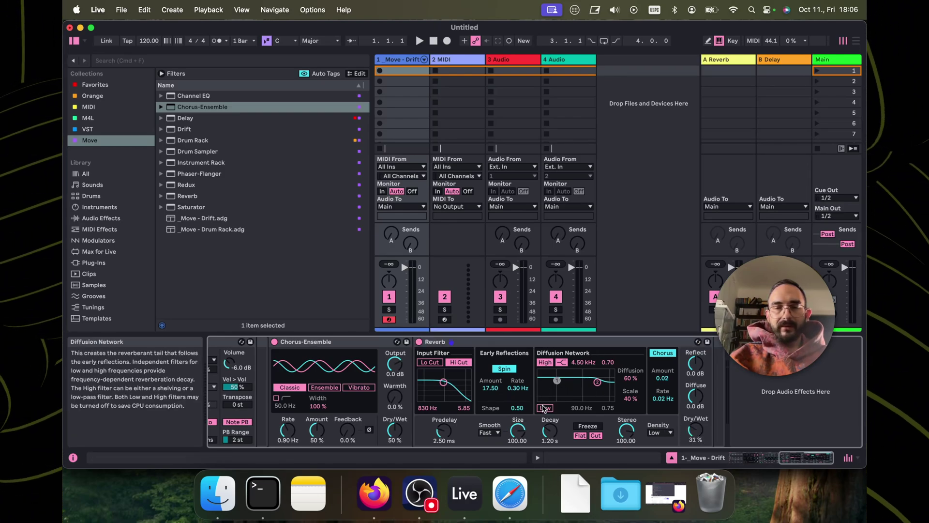
left_click_drag(570, 390, 594, 392)
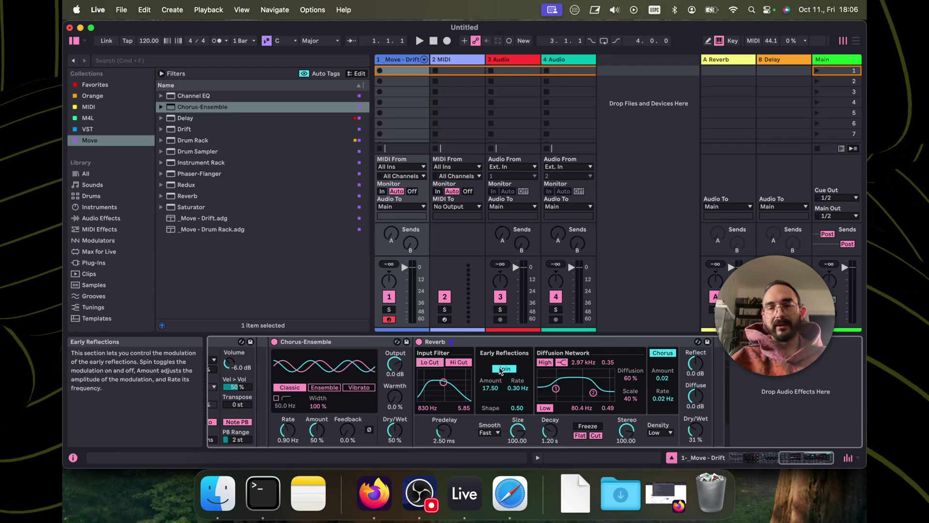
scroll(355, 404, "left", 10)
left_click(216, 409)
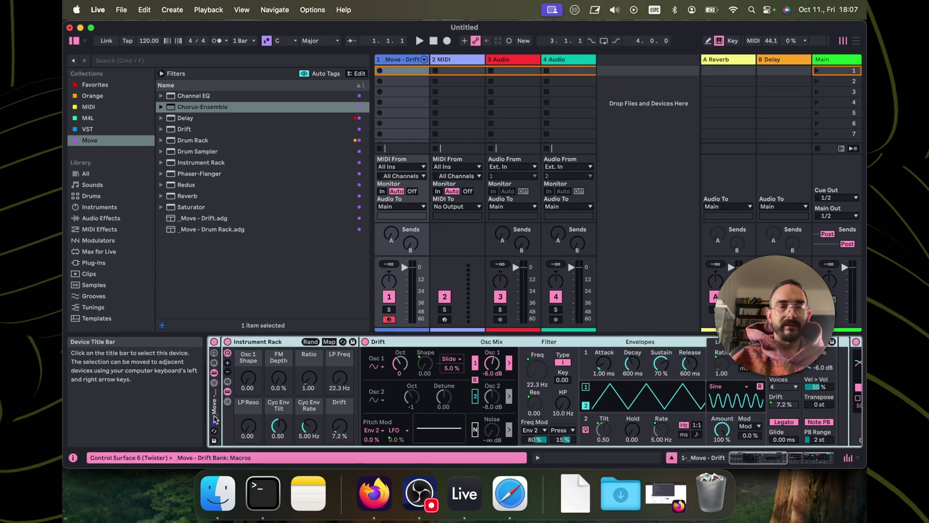
Export the Instrument Rack as a Move preset named 'LD-WestCoas' into Documents › Ableton Move › Lead
right_click(216, 409)
left_click(230, 410)
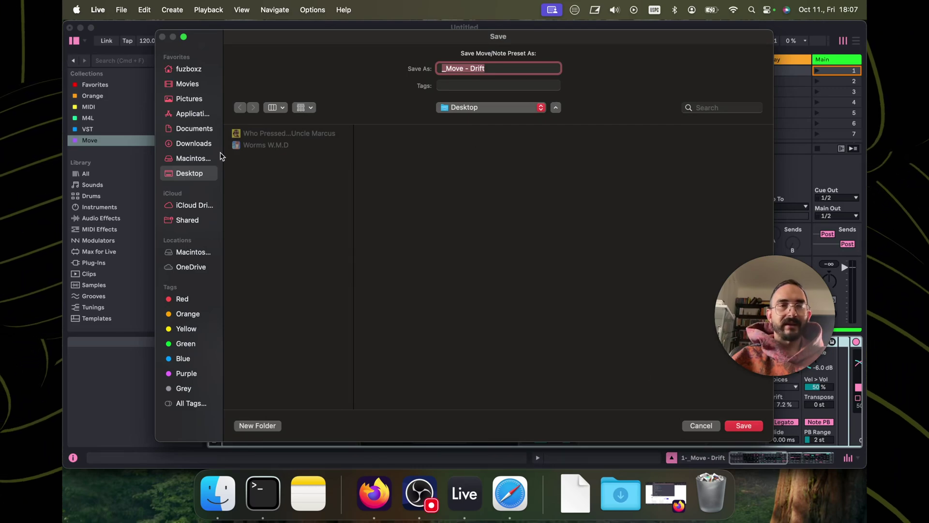
left_click(201, 143)
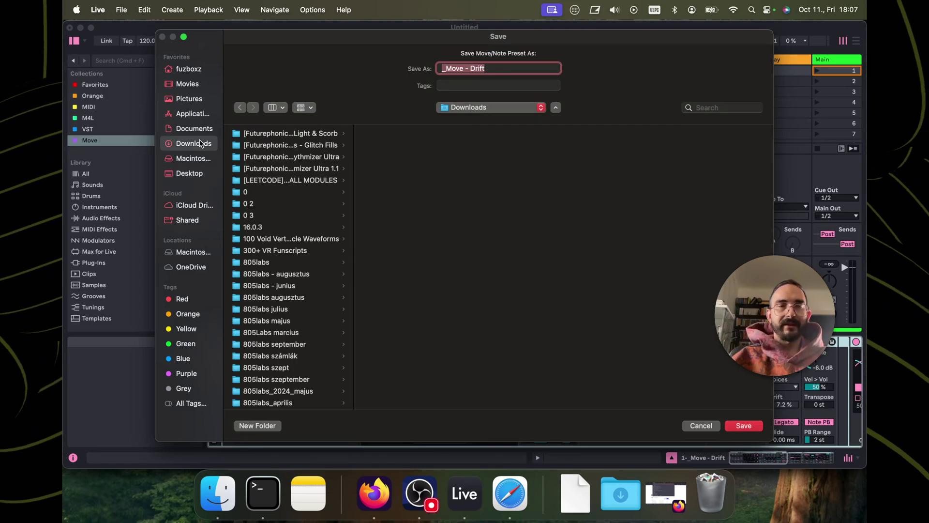
left_click(196, 129)
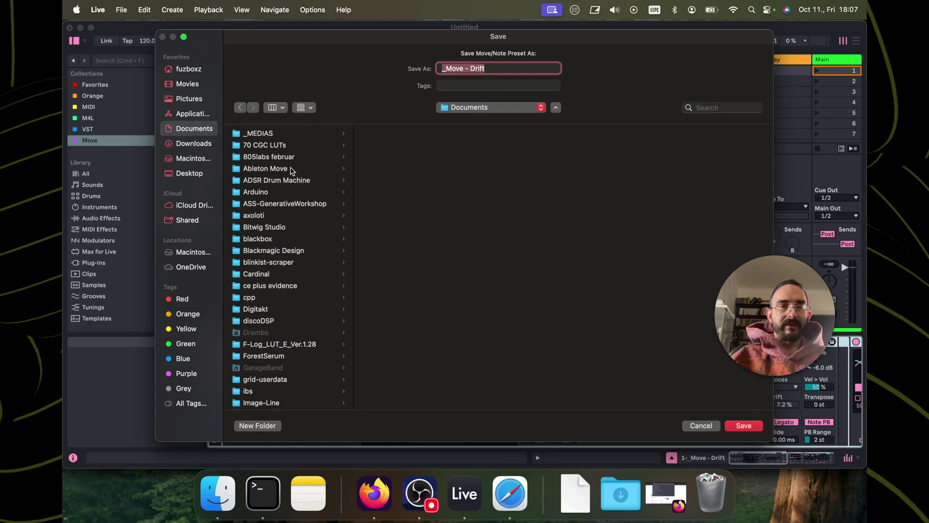
left_click(289, 169)
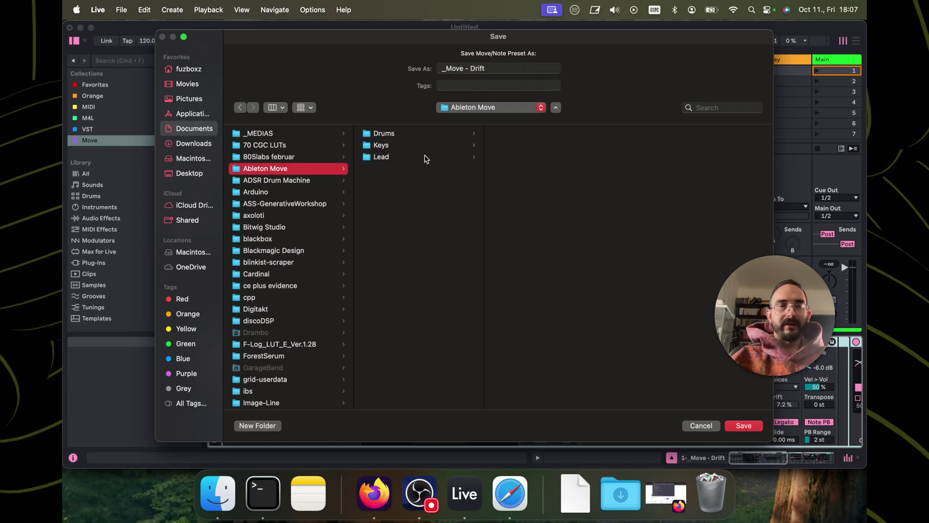
left_click(426, 158)
key("Tab")
type("LD")
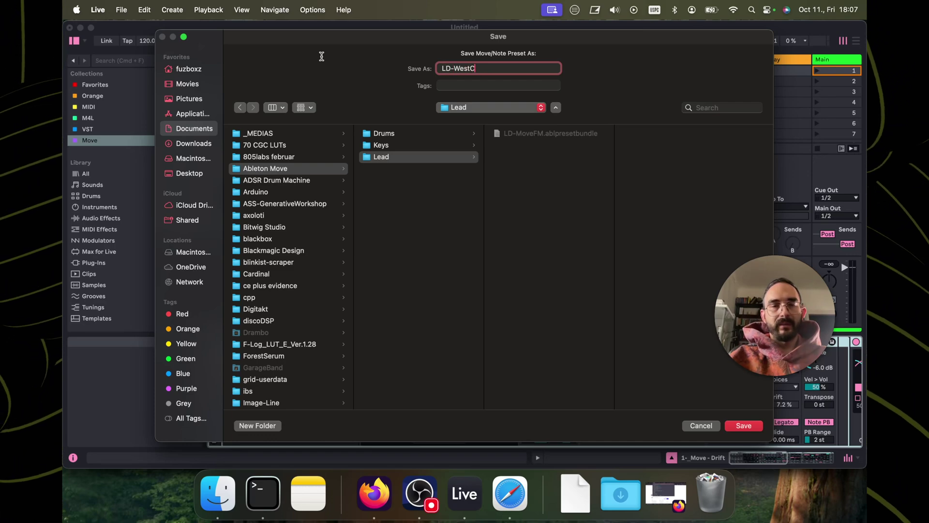
type("-WestCoas")
key("Return")
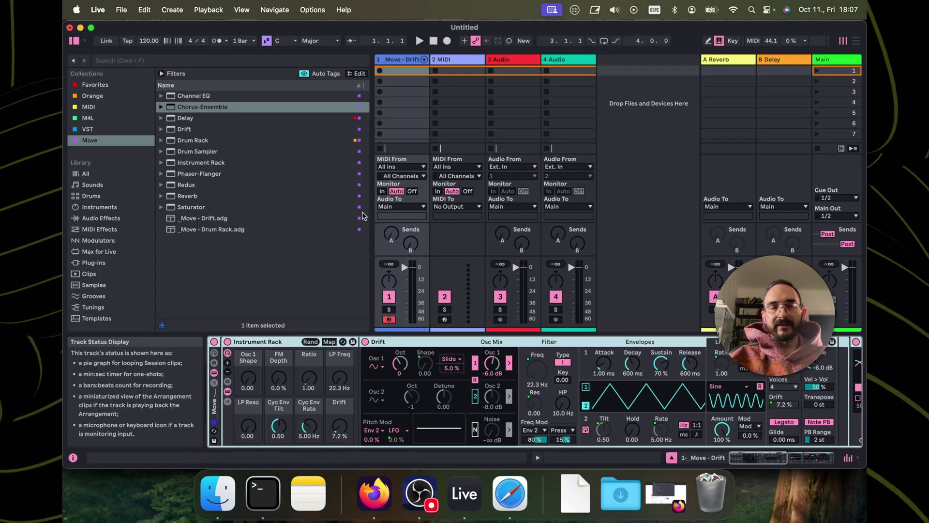
Save the rack to the User Library as the preset LD-WestCoast.adg
scroll(397, 344, "right", 5)
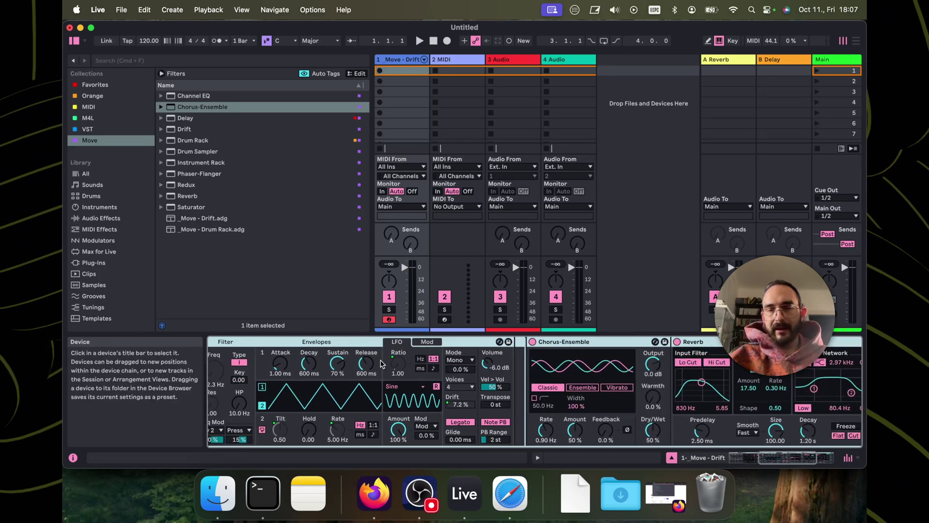
scroll(381, 364, "left", 5)
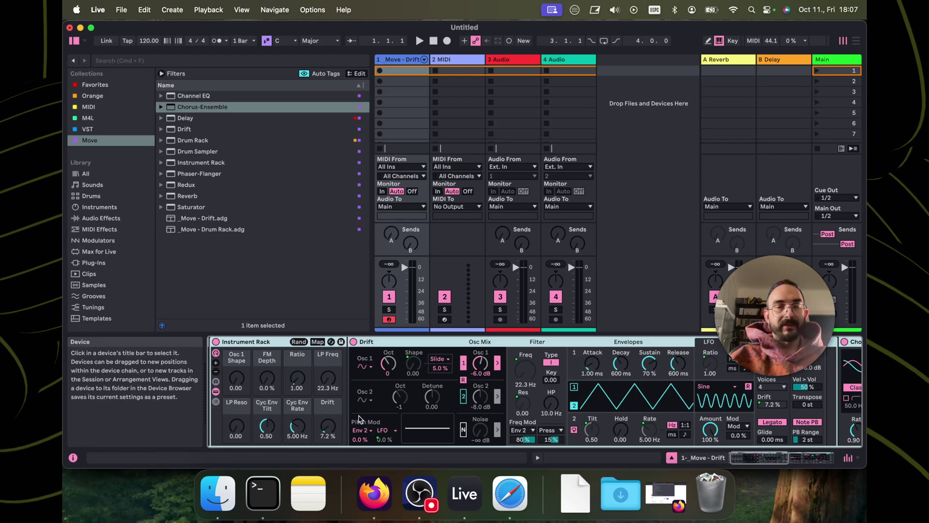
left_click(341, 342)
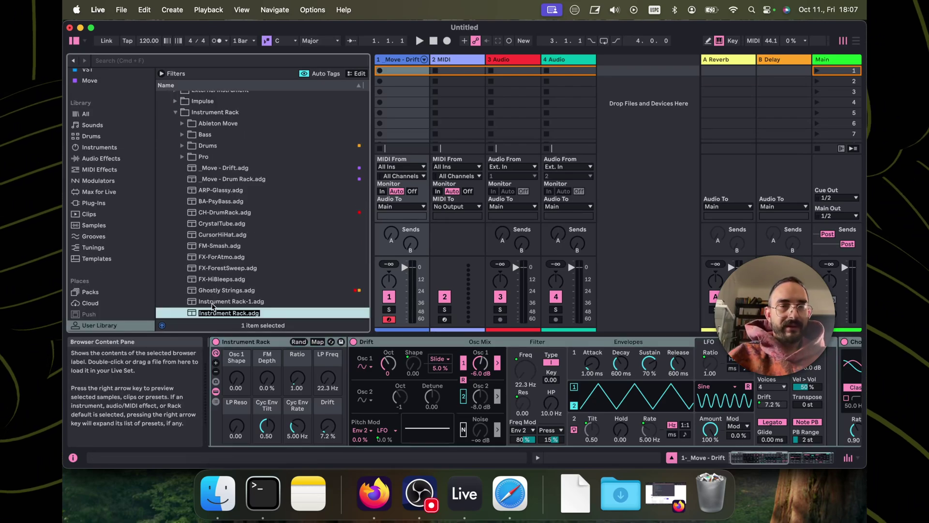
type("LD-WestCoast")
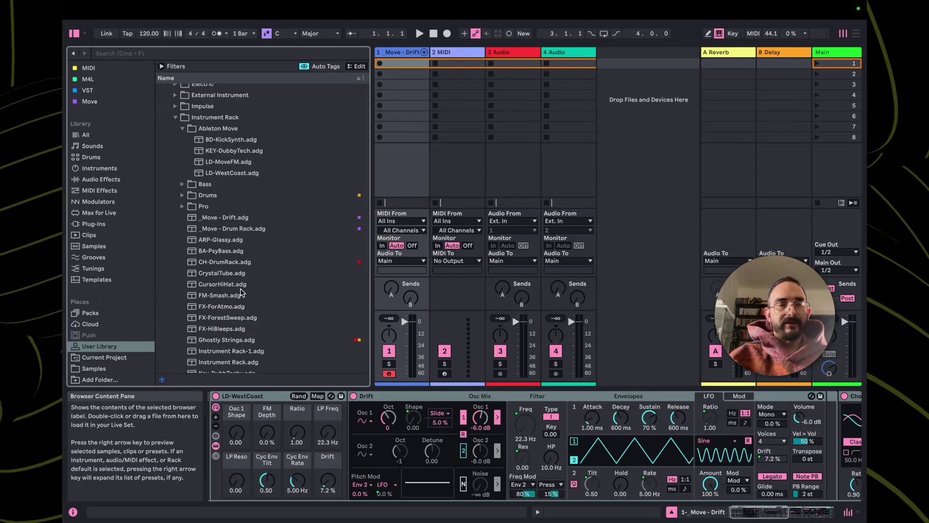
scroll(250, 297, "down", 4)
scroll(251, 298, "up", 7)
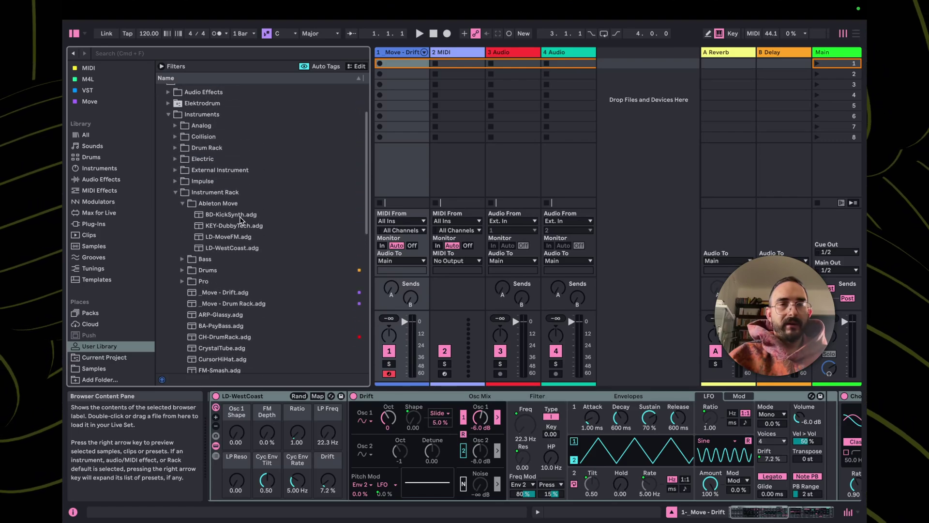
Exit full screen and show the Move collection in the browser
left_click(91, 27)
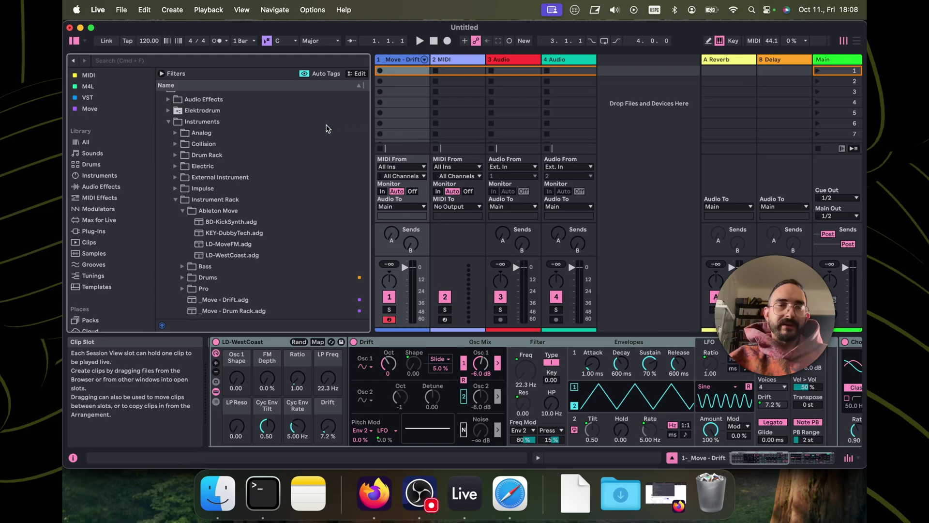
scroll(263, 162, "down", 10)
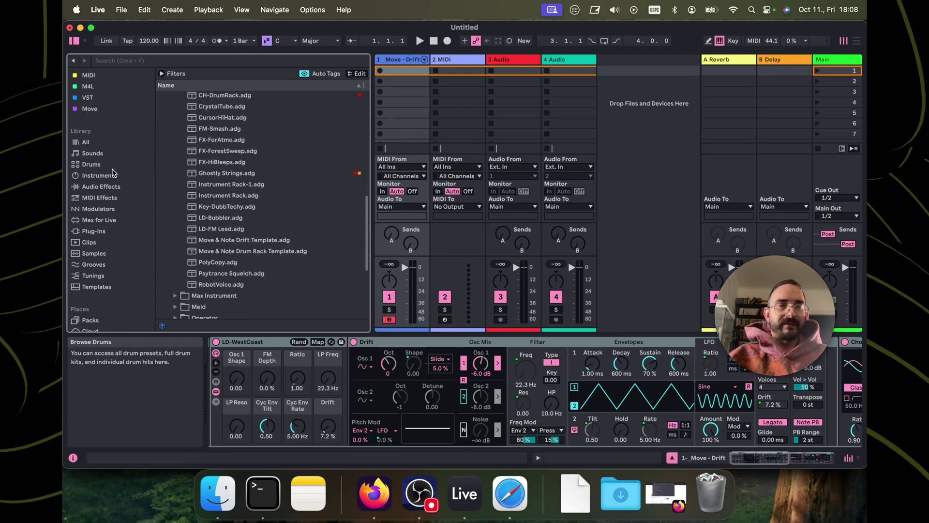
scroll(112, 173, "up", 2)
left_click(91, 140)
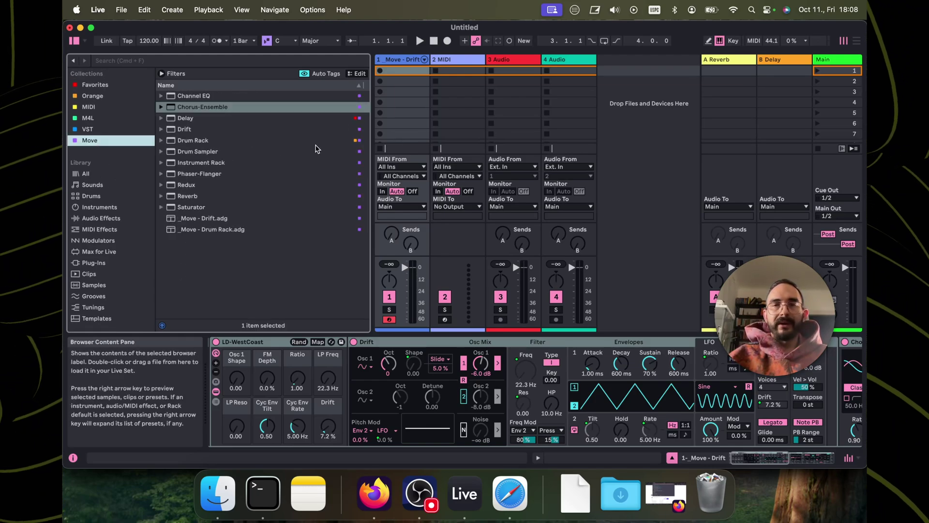
Load the _Move - Drum Rack preset onto track 2 and show its return-chain effects
left_click_drag(197, 233, 450, 97)
scroll(323, 372, "down", 5)
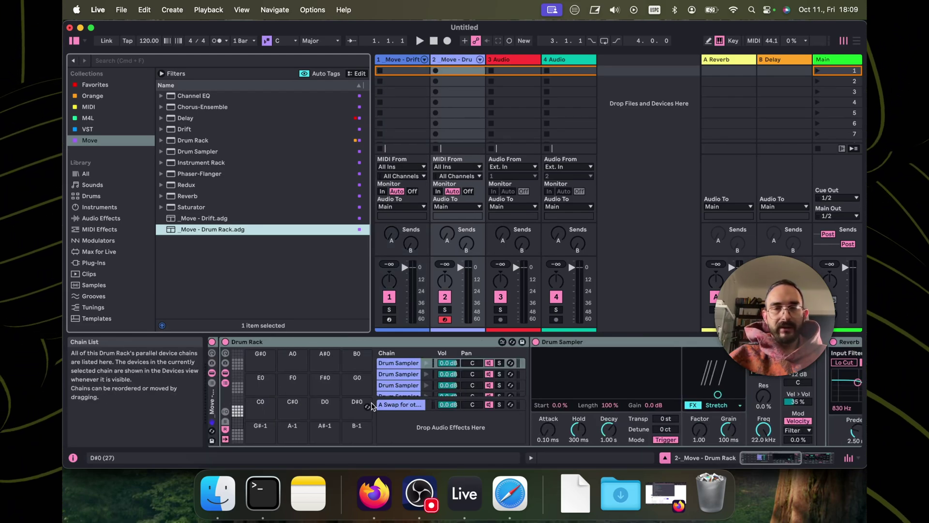
left_click(400, 404)
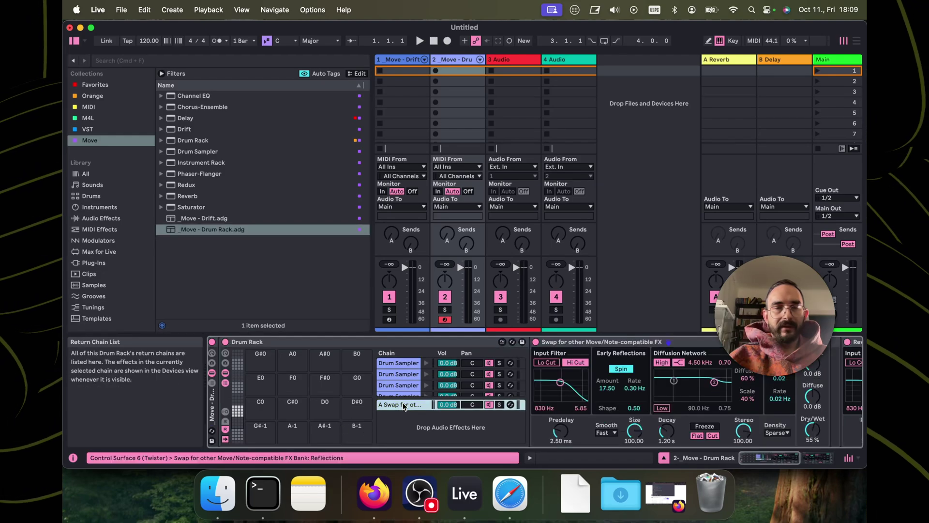
Enable Lo Cut on the Swap reverb's input filter
scroll(551, 404, "right", 8)
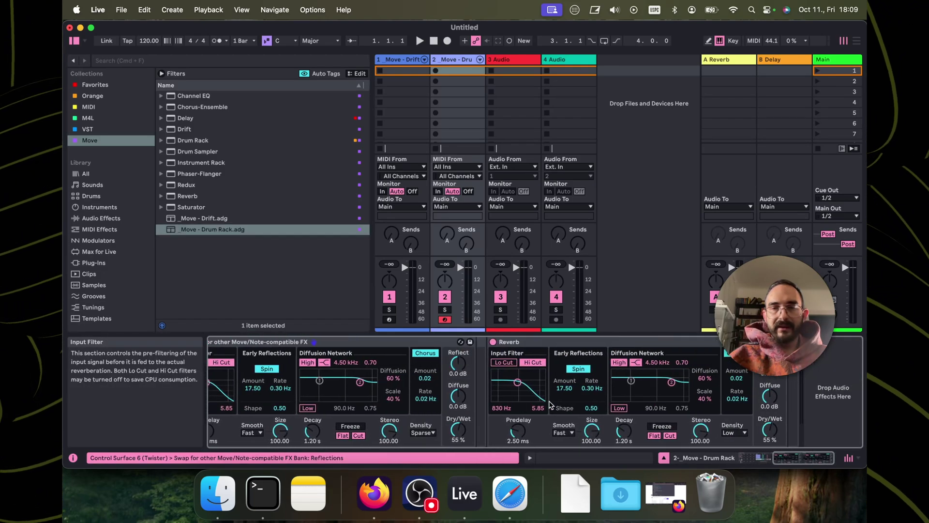
scroll(383, 357, "left", 8)
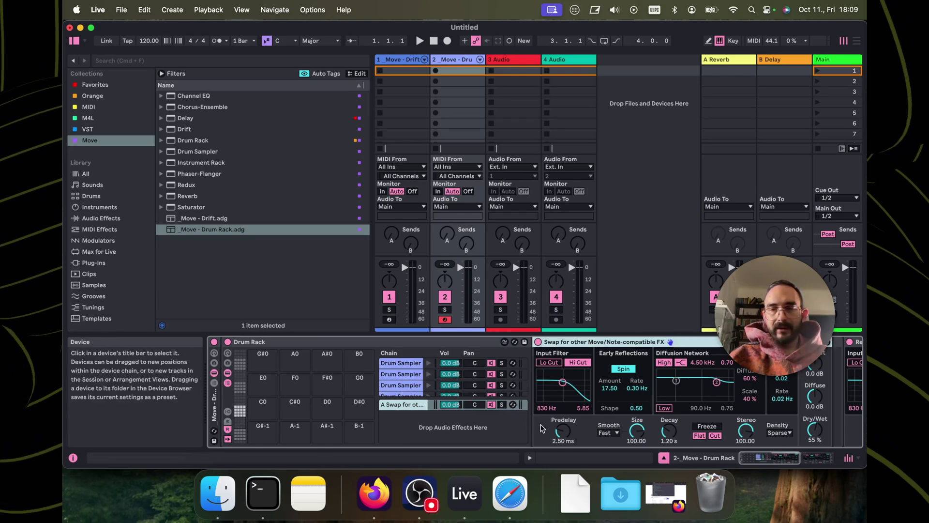
left_click(549, 364)
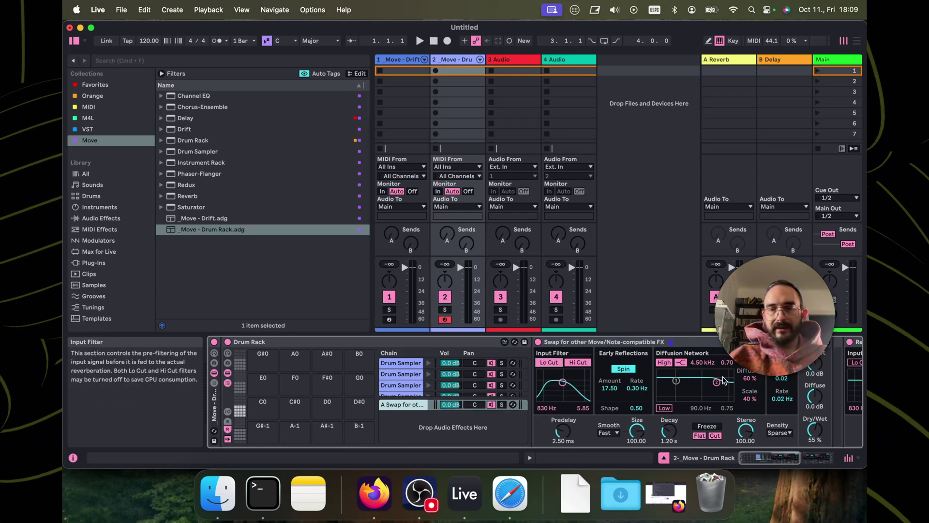
scroll(629, 397, "right", 5)
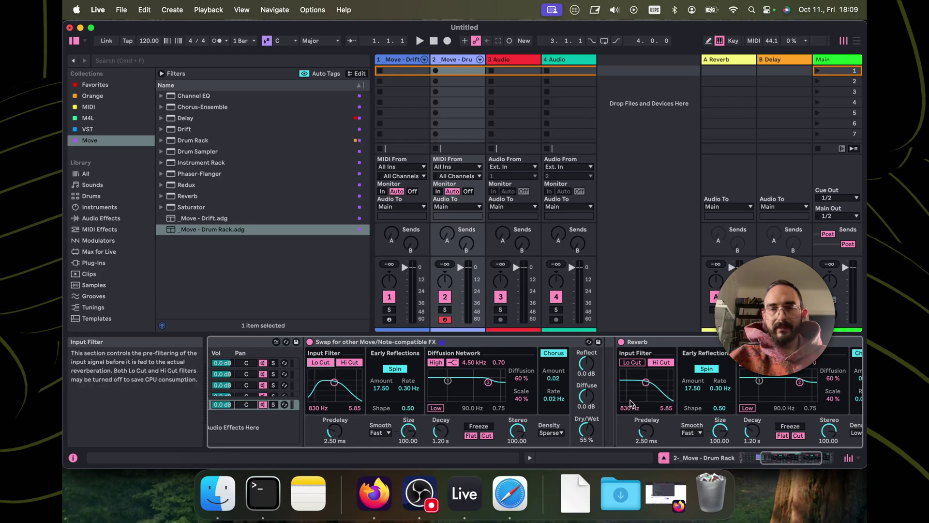
scroll(630, 404, "left", 5)
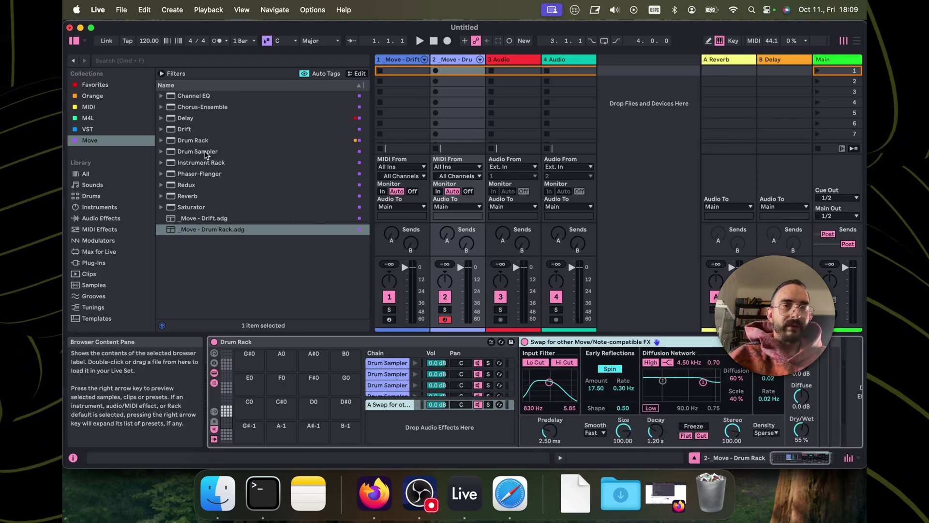
Replace the Swap reverb with a ping-pong Delay whose bandpass filter sits at 736 Hz
left_click(182, 120)
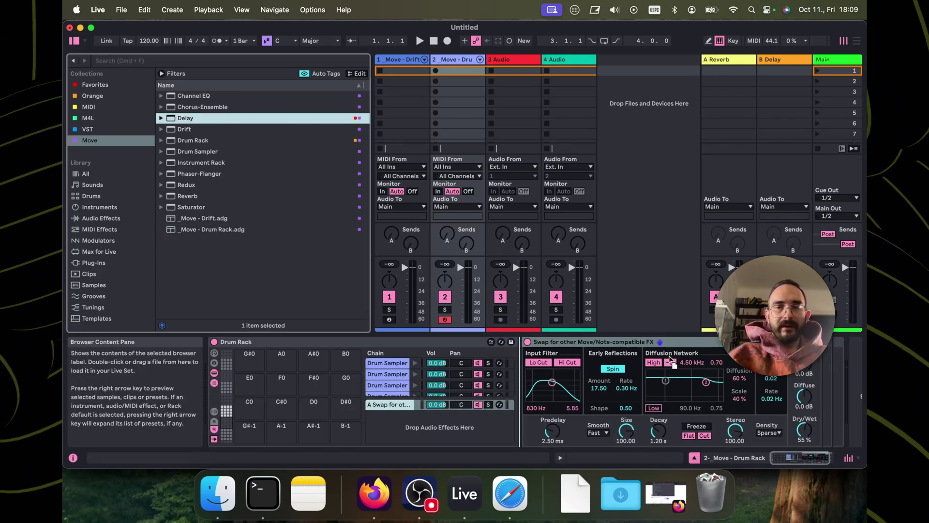
key("Return")
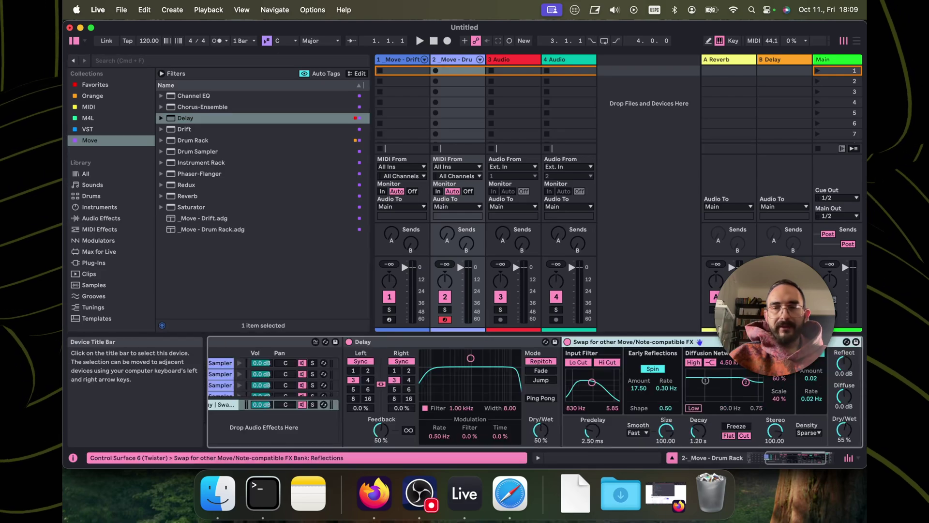
key("Delete")
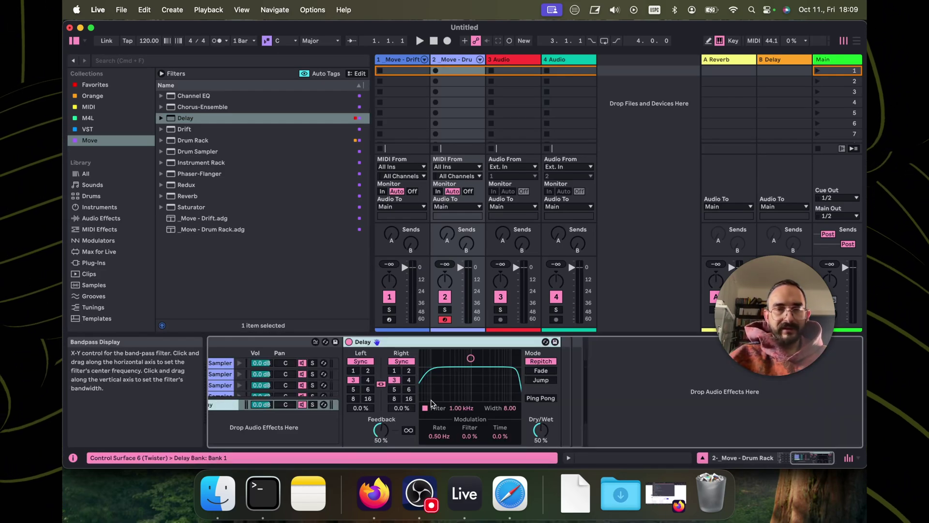
left_click(541, 397)
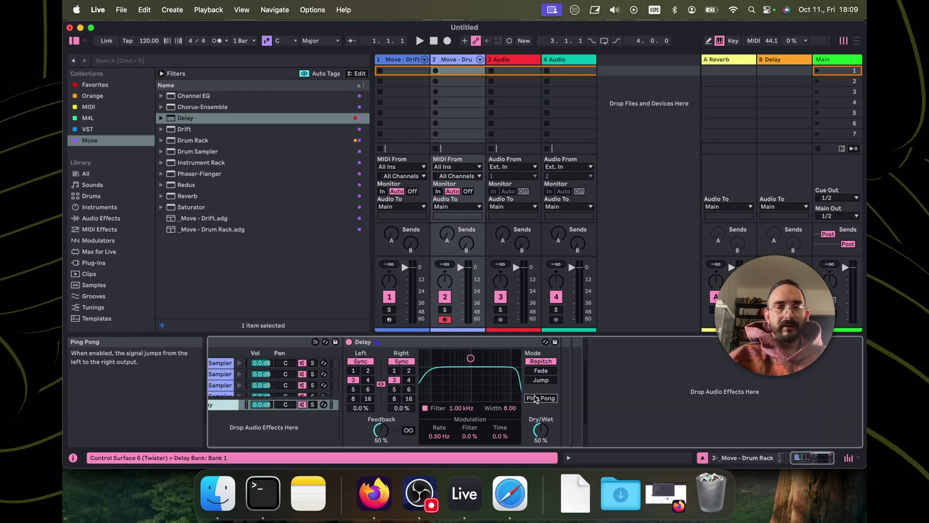
left_click_drag(471, 359, 466, 367)
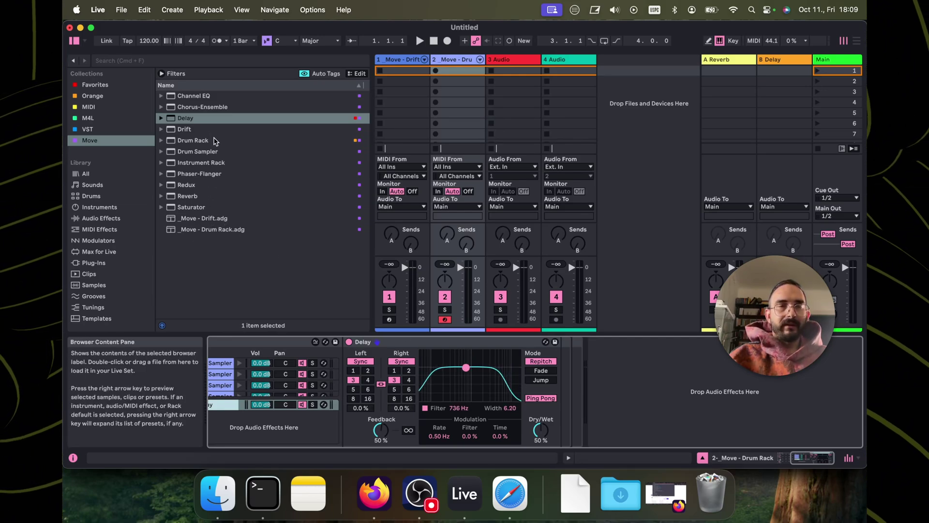
Add a Reverb after the Delay in the return chain
left_click(189, 196)
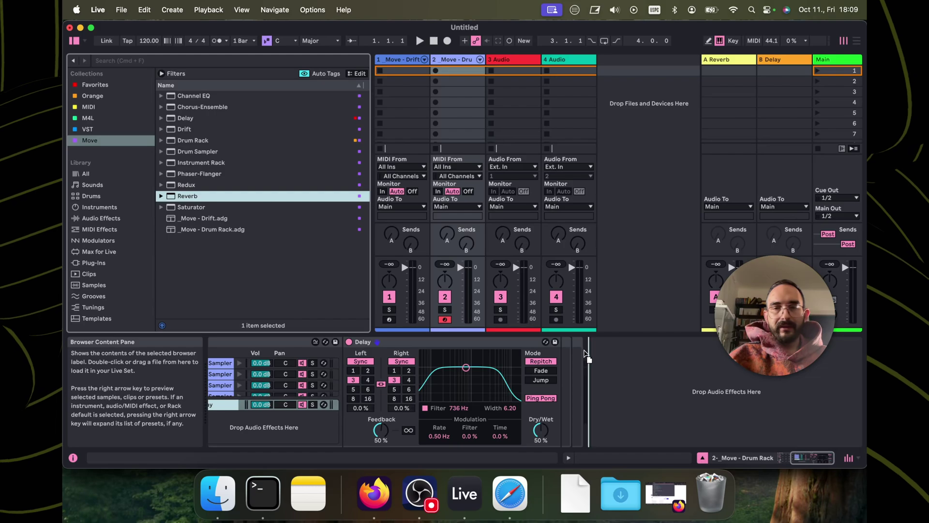
left_click_drag(574, 356, 576, 358)
scroll(339, 392, "left", 5)
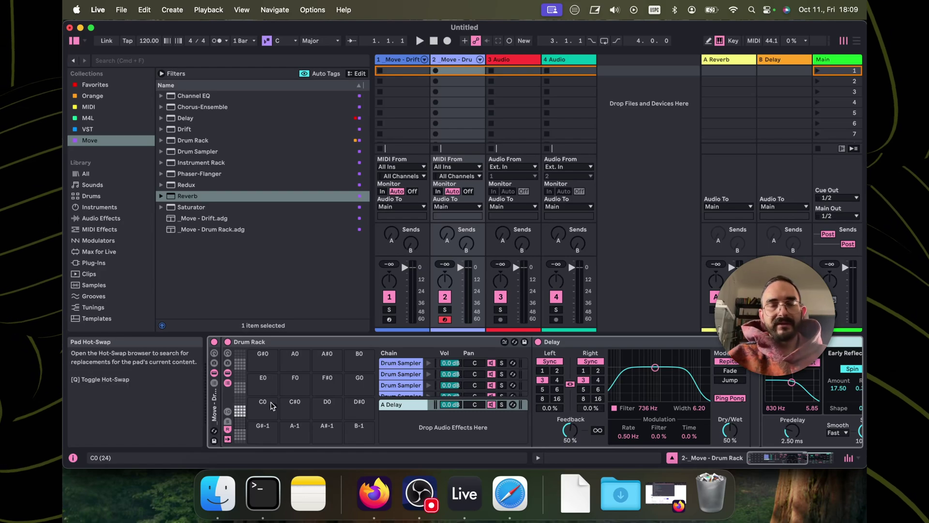
key("super+space")
Launch XO via Spotlight and move its window over Live
type("xo")
key("Return")
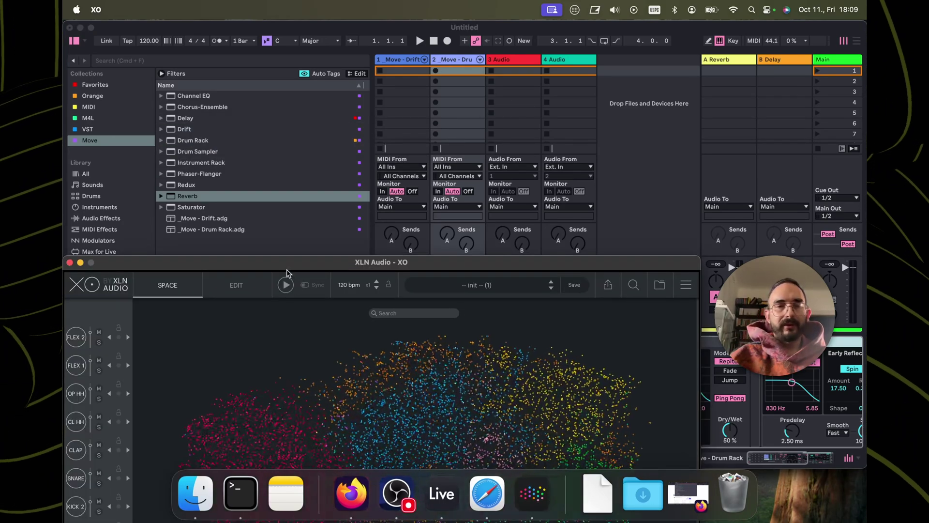
left_click_drag(291, 269, 431, 80)
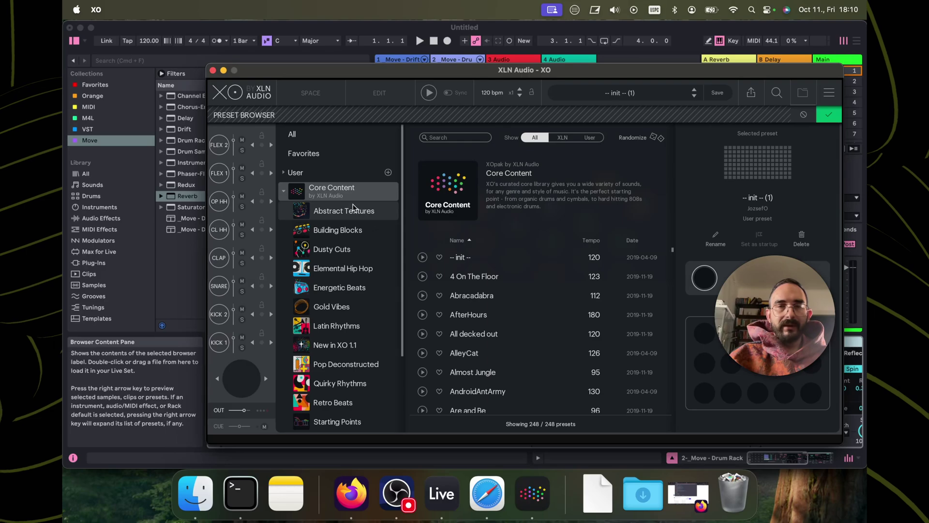
Load the Sub Liminal kit Booth 1 and open its Export WAV & MIDI panel beside Live
left_click(334, 192)
left_click(328, 228)
left_click(327, 247)
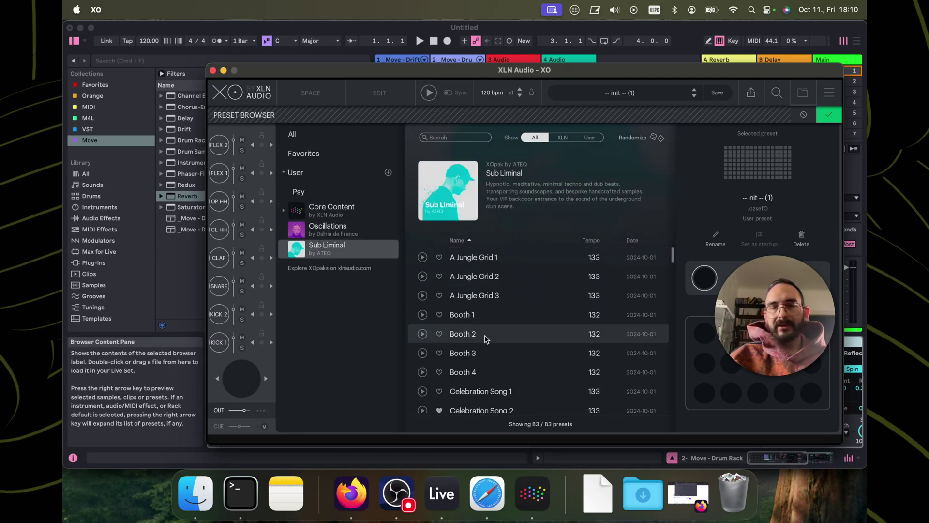
left_click(542, 315)
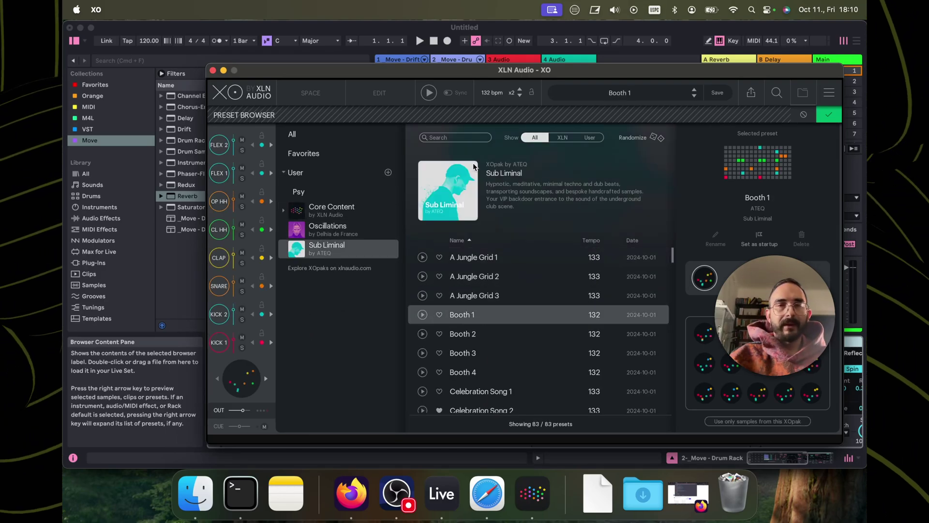
left_click(751, 94)
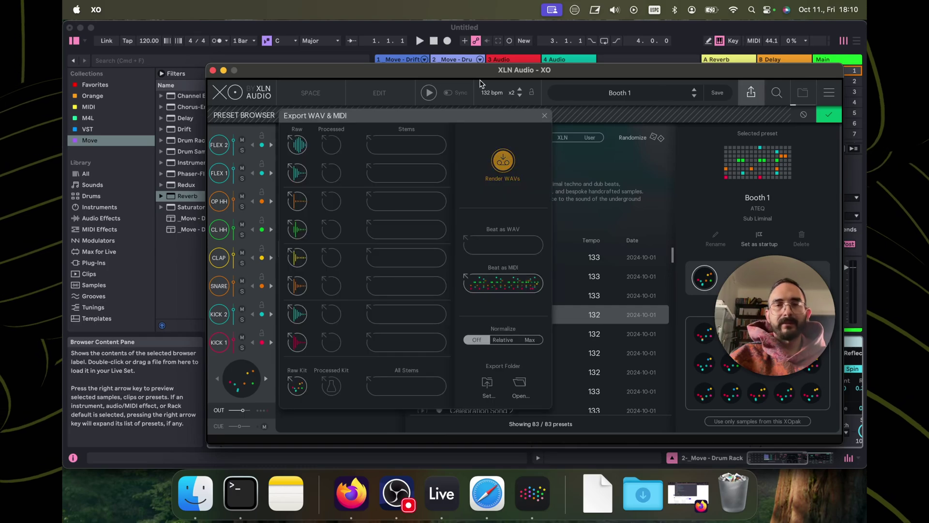
left_click_drag(412, 73, 699, 70)
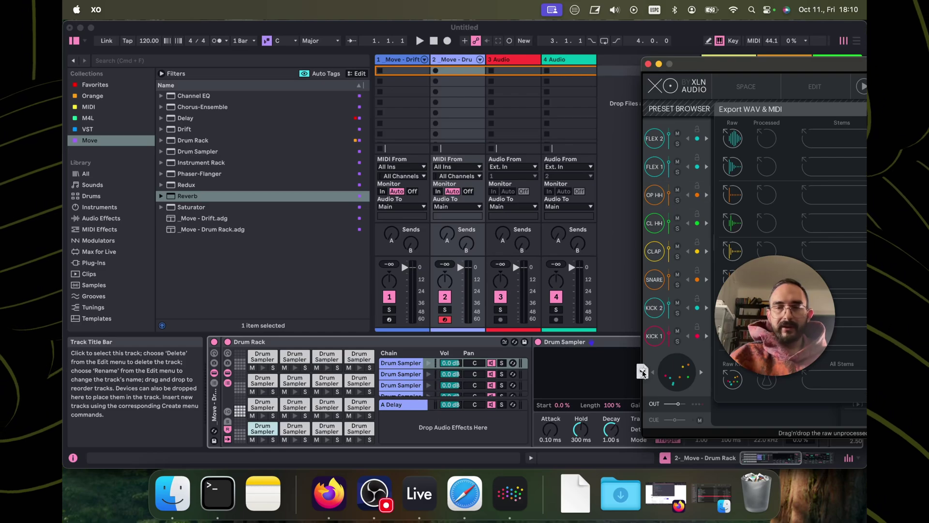
Load XO's kick, bass, percussion and closed hi-hat samples onto the first four Drum Rack pads
left_click_drag(631, 377, 263, 428)
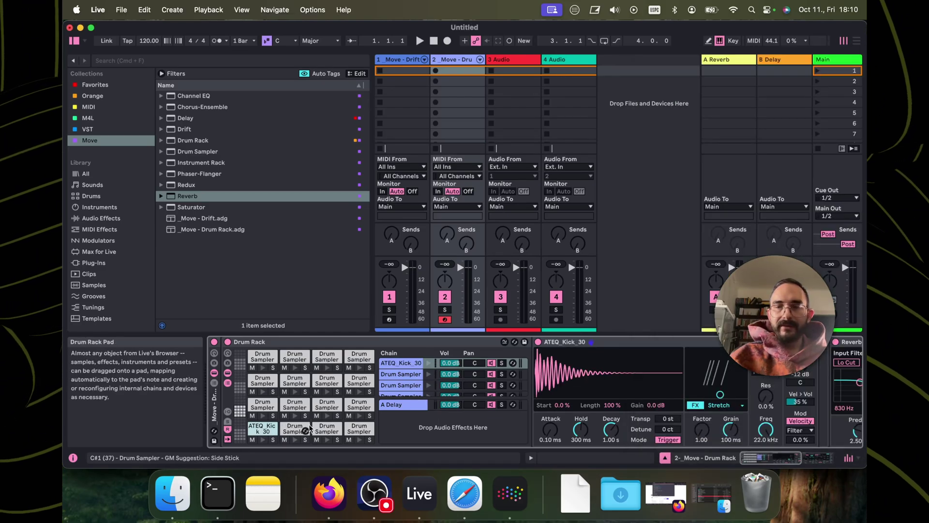
left_click_drag(866, 299, 660, 298)
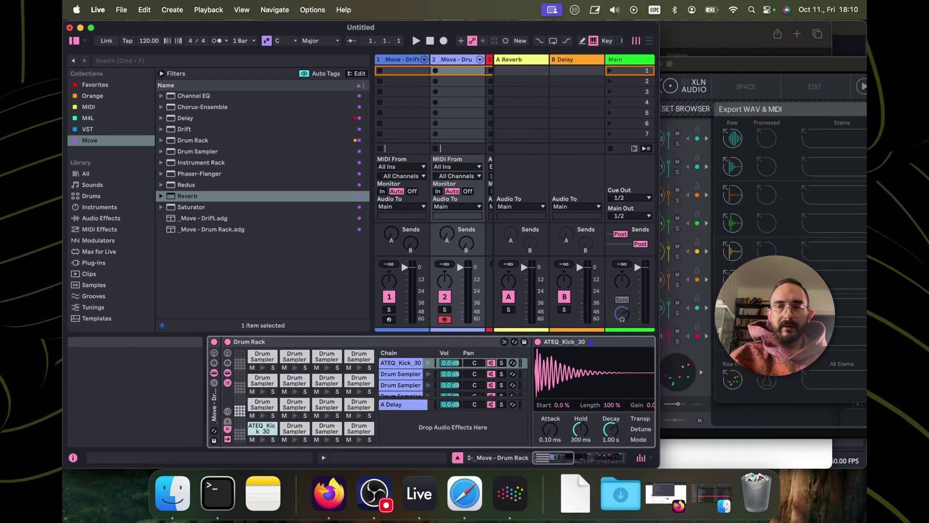
key("super+Tab")
key("super+Tab")
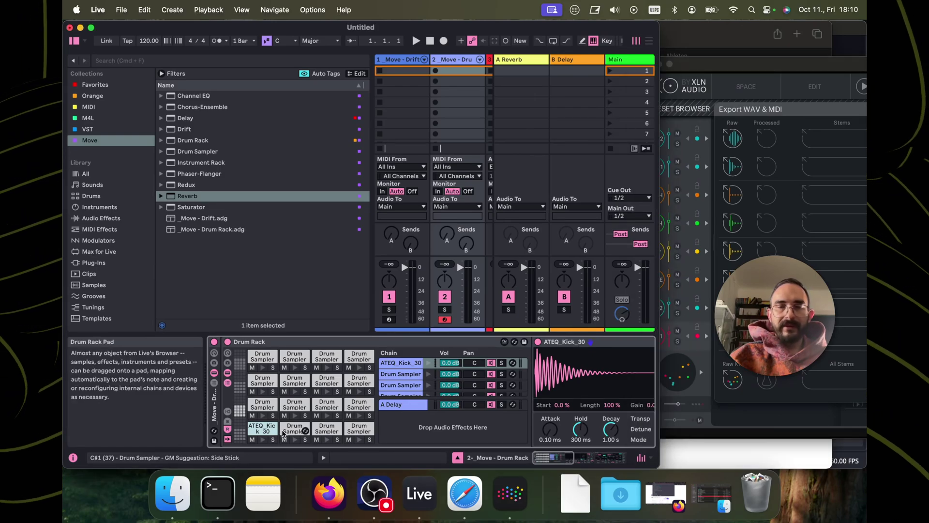
left_click(401, 374)
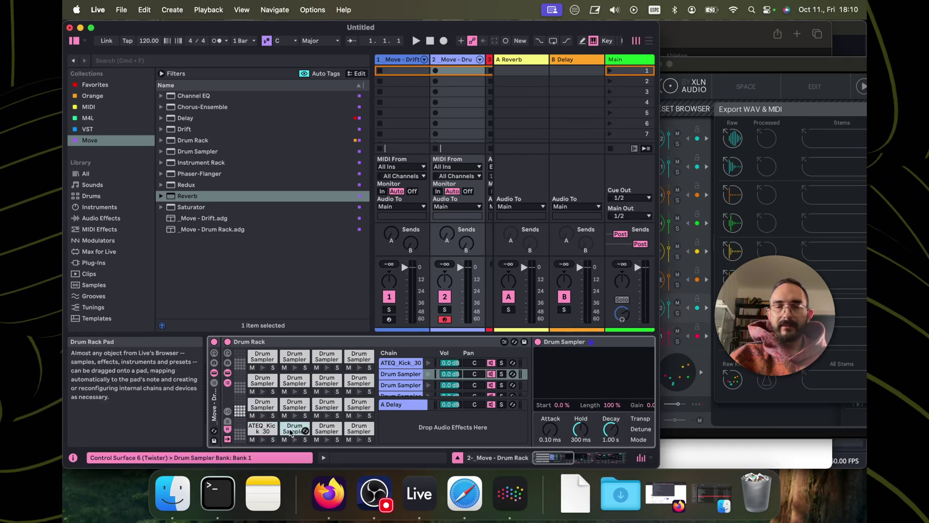
key("super+Tab")
left_click_drag(419, 416, 402, 370)
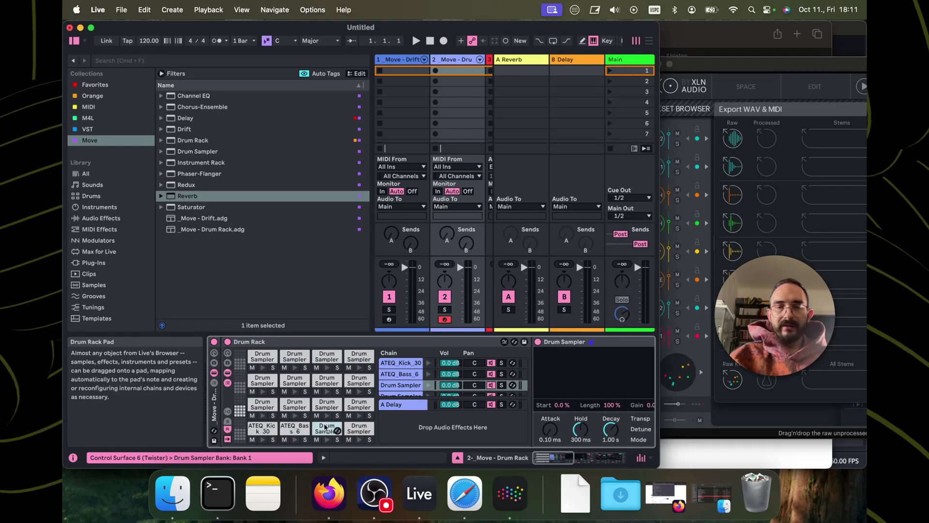
key("super+Tab")
left_click_drag(660, 197, 402, 384)
left_click_drag(350, 432, 350, 432)
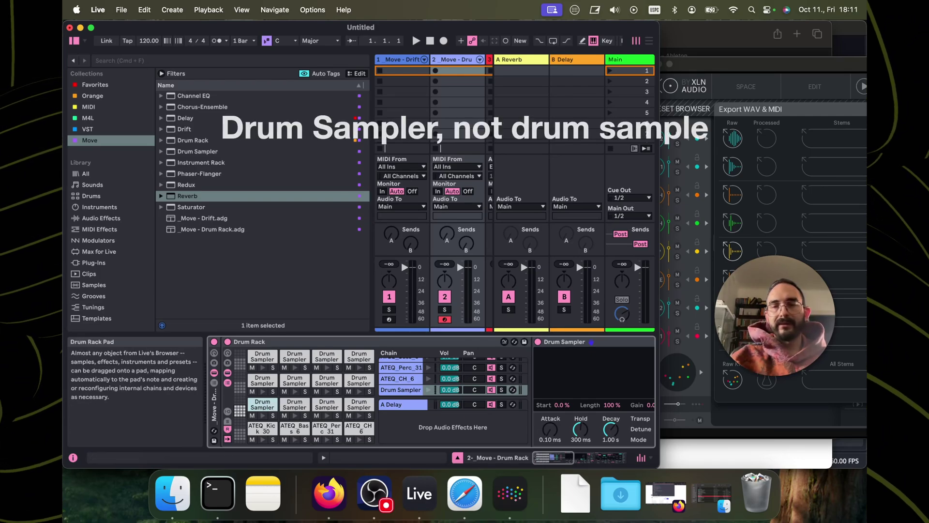
Load the OH 3, Perc 6 and Flex samples into the next Drum Sampler pads
left_click(731, 223)
left_click_drag(603, 357, 600, 368)
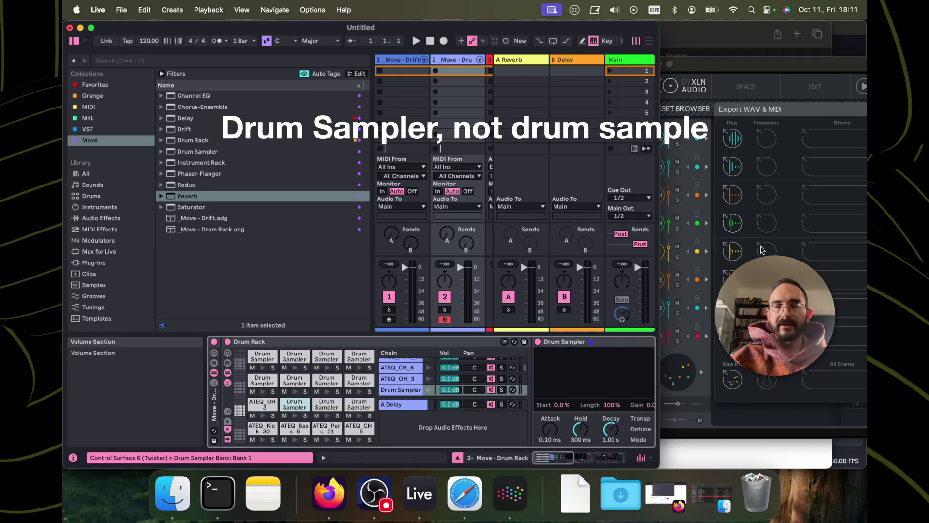
left_click_drag(731, 199, 295, 404)
left_click(338, 406)
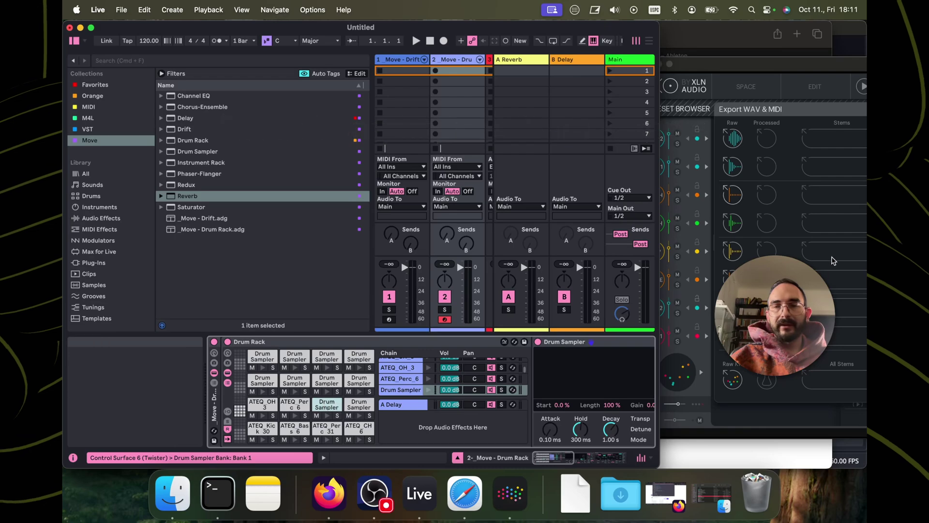
left_click_drag(744, 193, 576, 375)
left_click(356, 409)
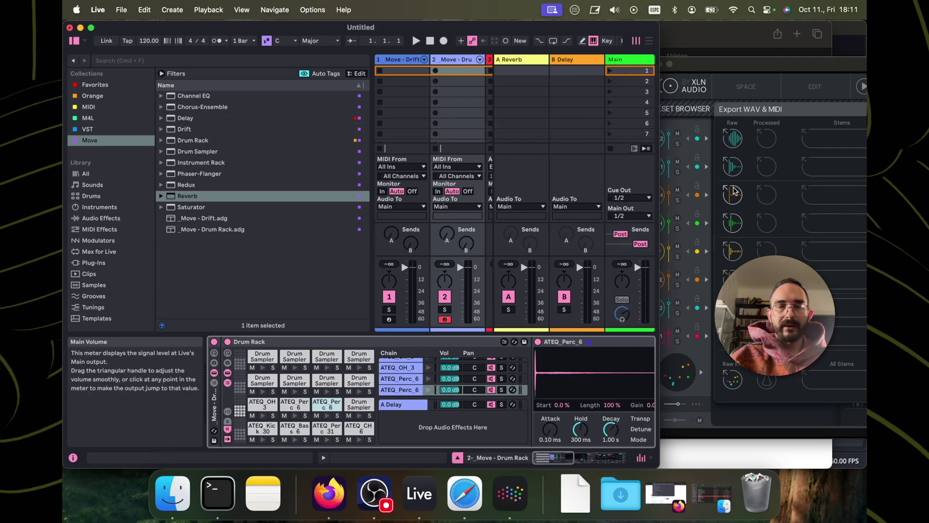
left_click_drag(733, 166, 346, 396)
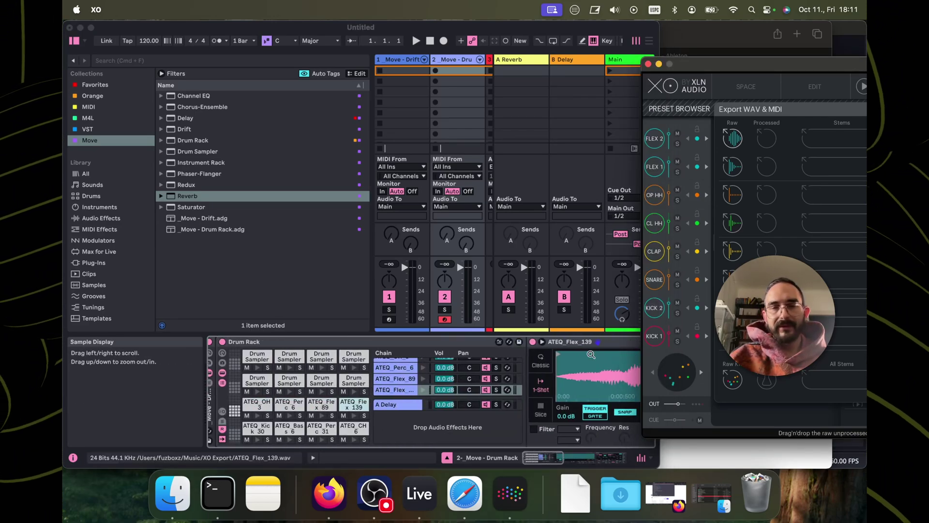
left_click(595, 361)
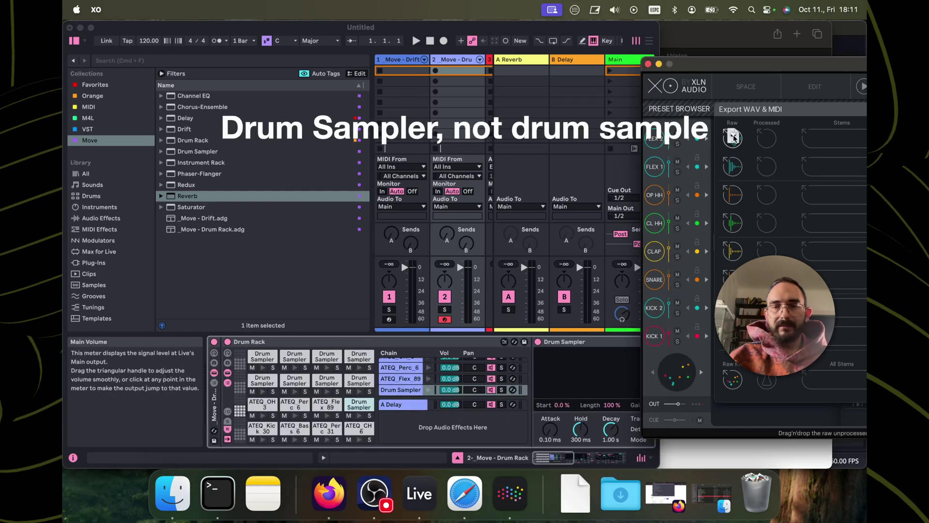
left_click_drag(748, 169, 582, 385)
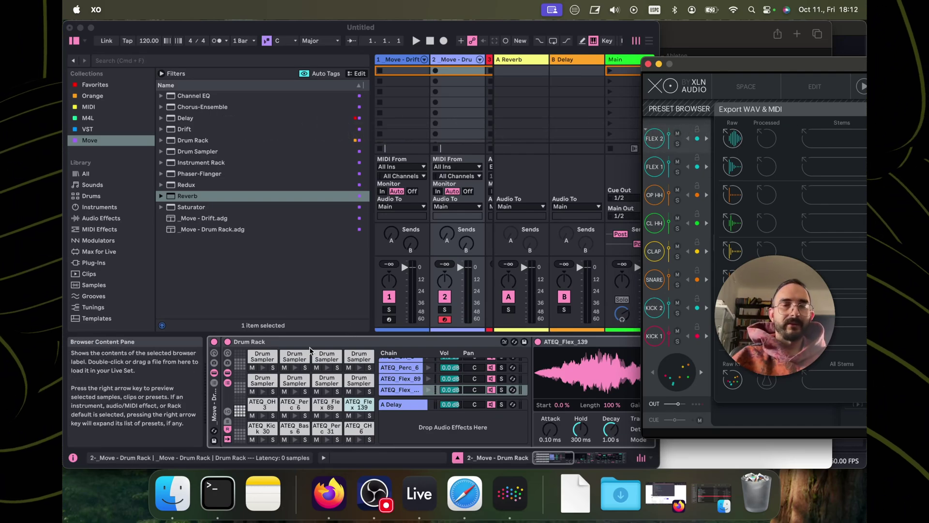
left_click(258, 380)
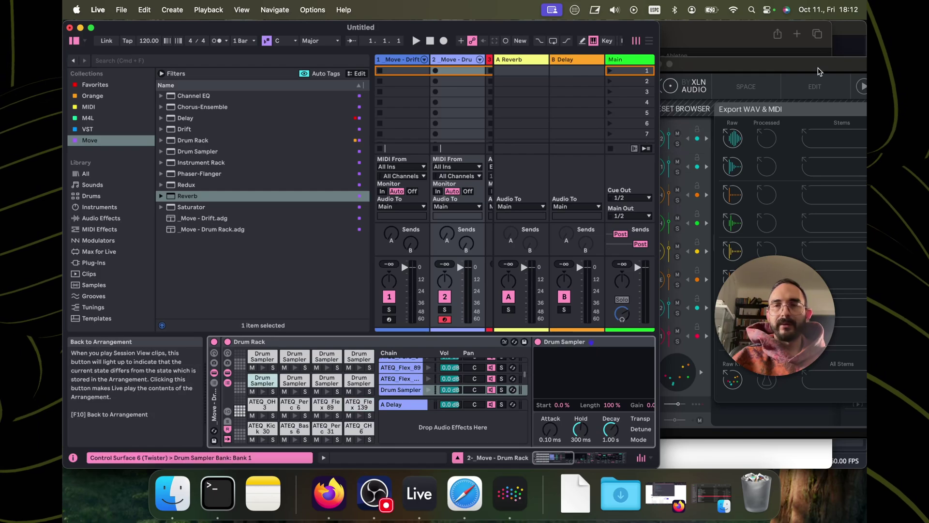
Reposition and enlarge the XO window, auditioning the KICK 1 sound
left_click_drag(816, 65, 609, 65)
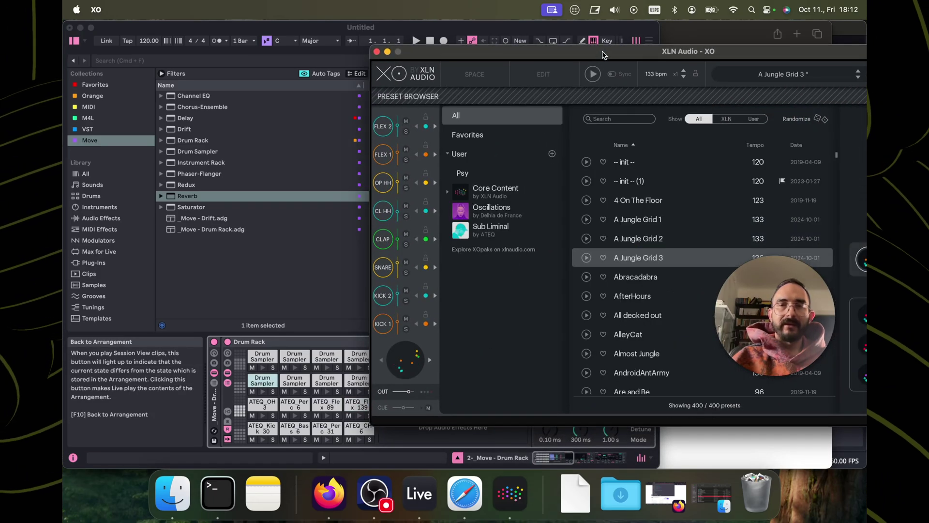
left_click_drag(603, 54, 697, 54)
left_click_drag(533, 52, 639, 51)
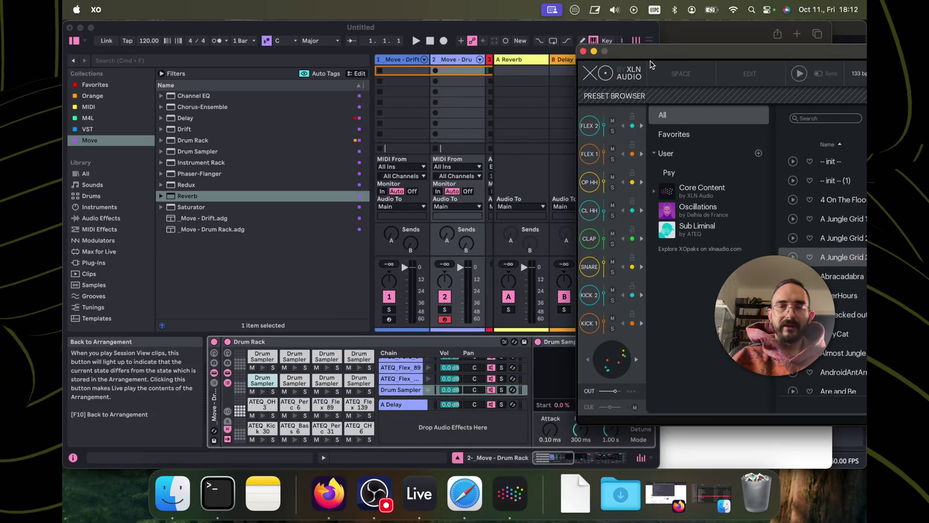
left_click(590, 325)
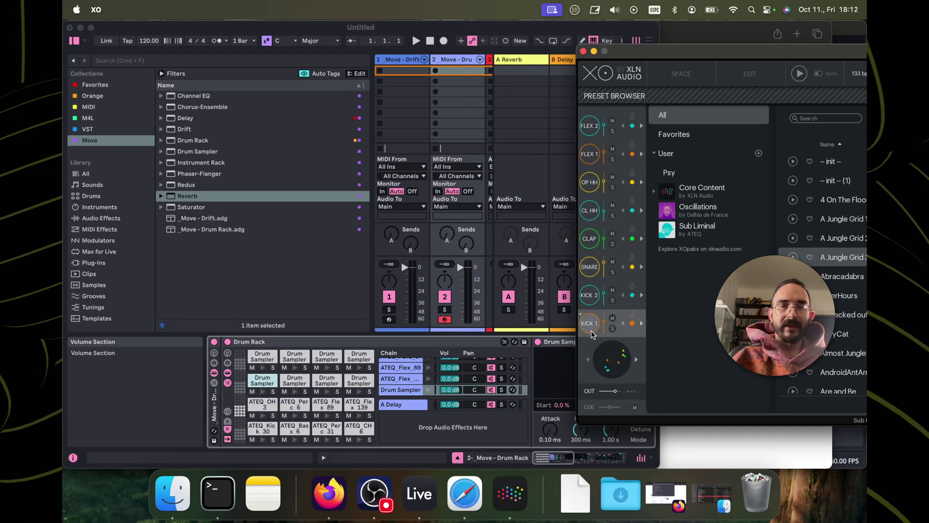
double_click(812, 57)
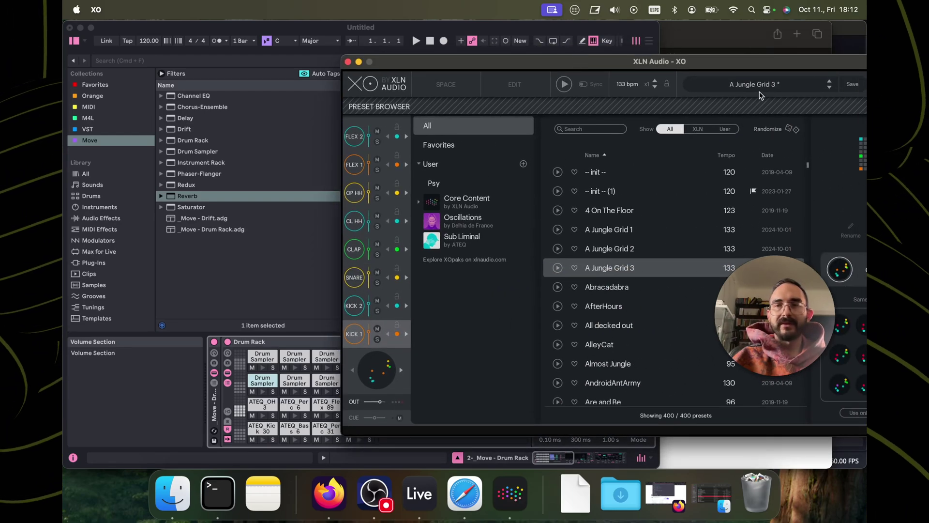
left_click_drag(794, 58, 679, 74)
Open XO's Export WAV & MIDI panel and drop raw samples ATEQ_Perc 41 and ATEQ_Flex 147 onto empty pads
left_click(744, 82)
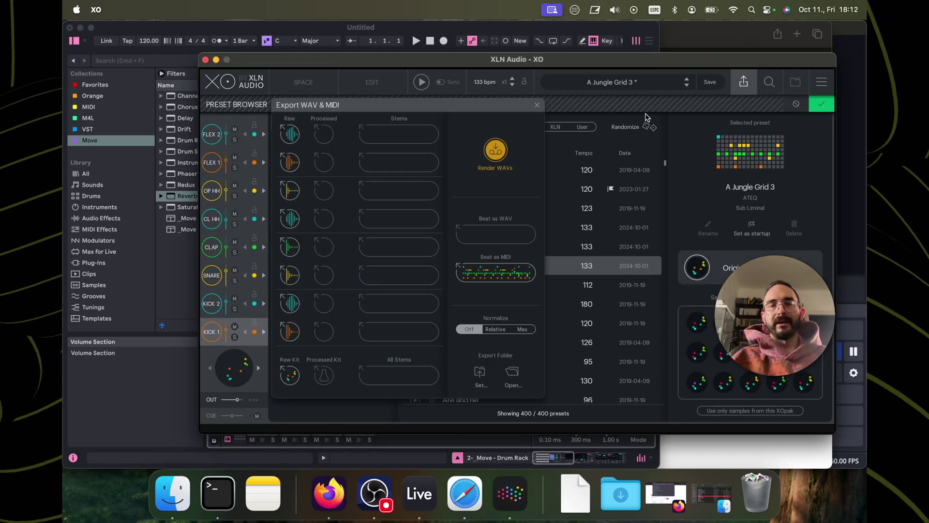
left_click_drag(368, 73, 677, 67)
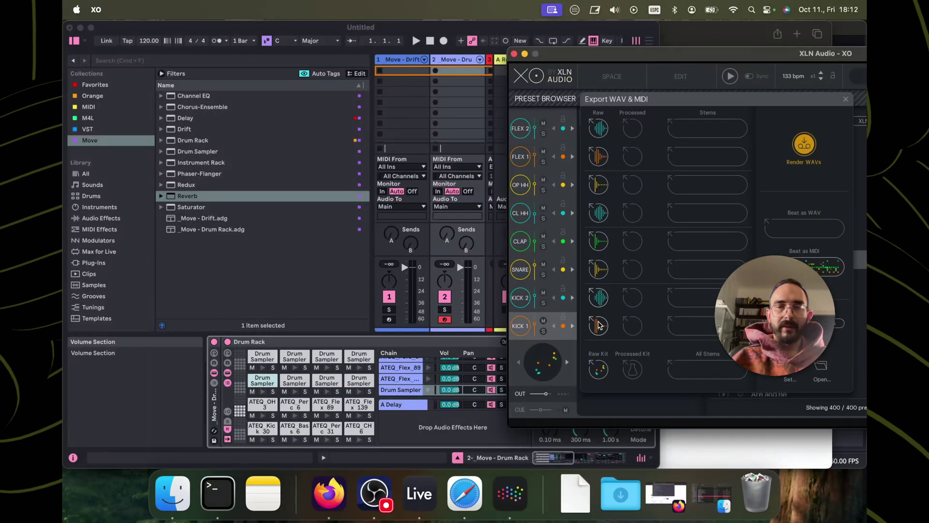
left_click_drag(598, 326, 361, 373)
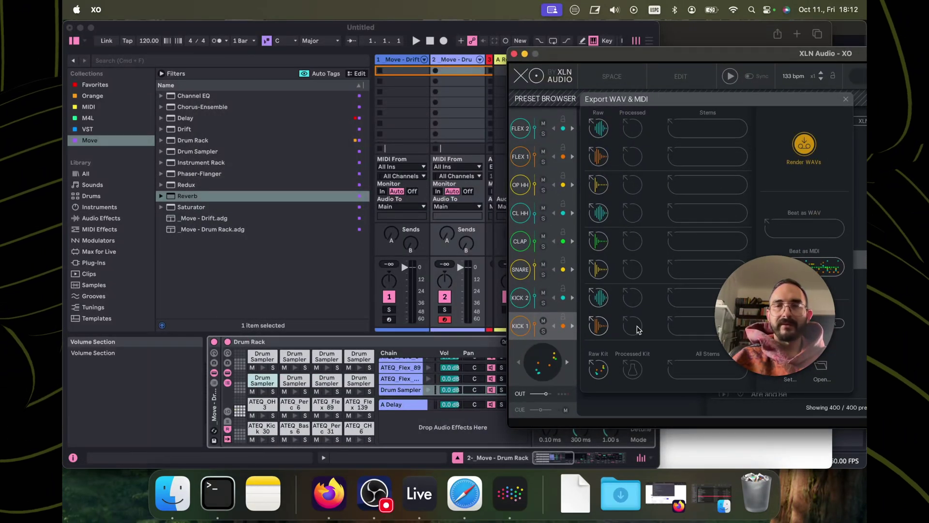
left_click(325, 384)
Load the raw XO samples ATEQ_CH 10 and ATEQ_OH 13 onto the next empty Drum Sampler pads
left_click(325, 383)
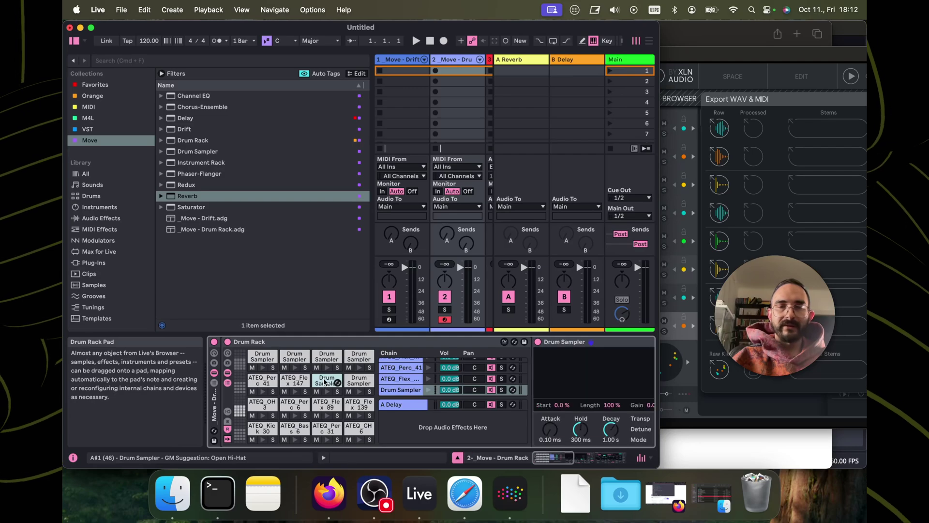
left_click_drag(728, 266, 599, 378)
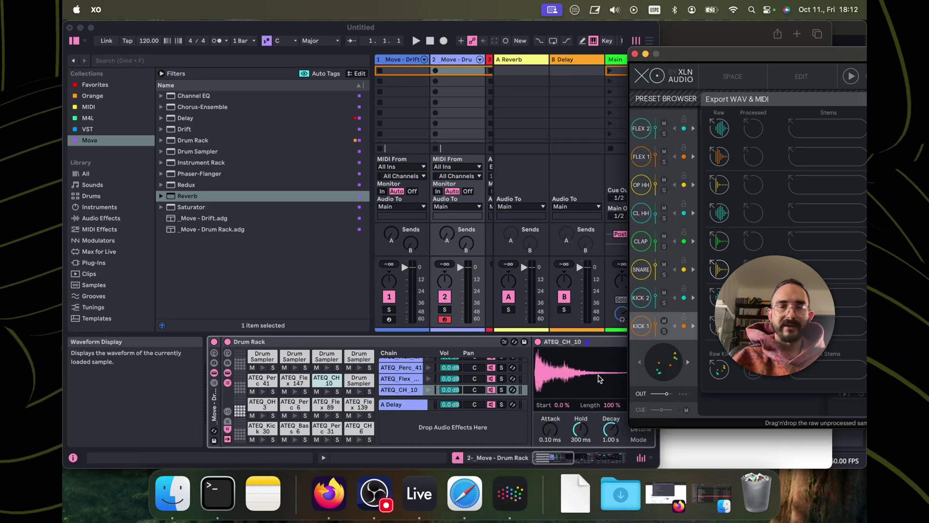
left_click(359, 380)
left_click_drag(719, 184, 601, 383)
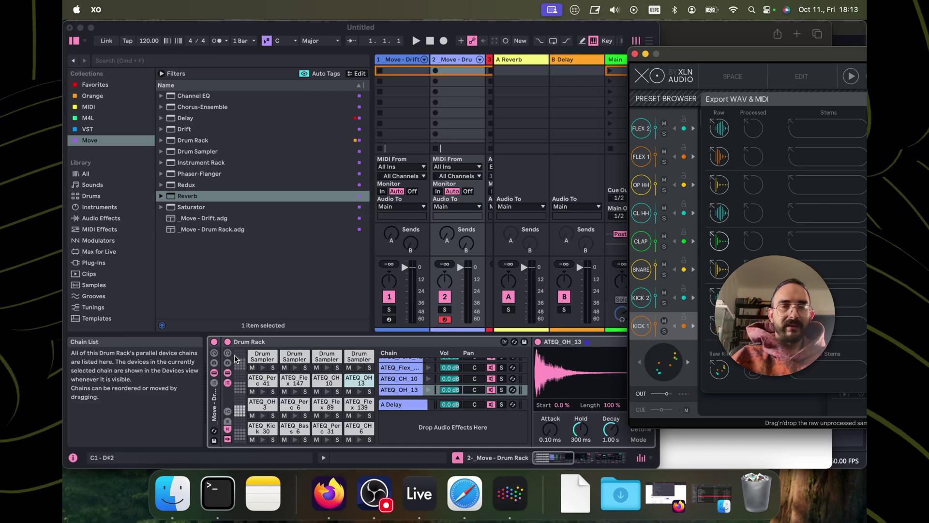
Fill the remaining pads with raw XO samples, including ATEQ_Perc 28 and ATEQ_Flex 150, then widen Live's window
left_click(262, 356)
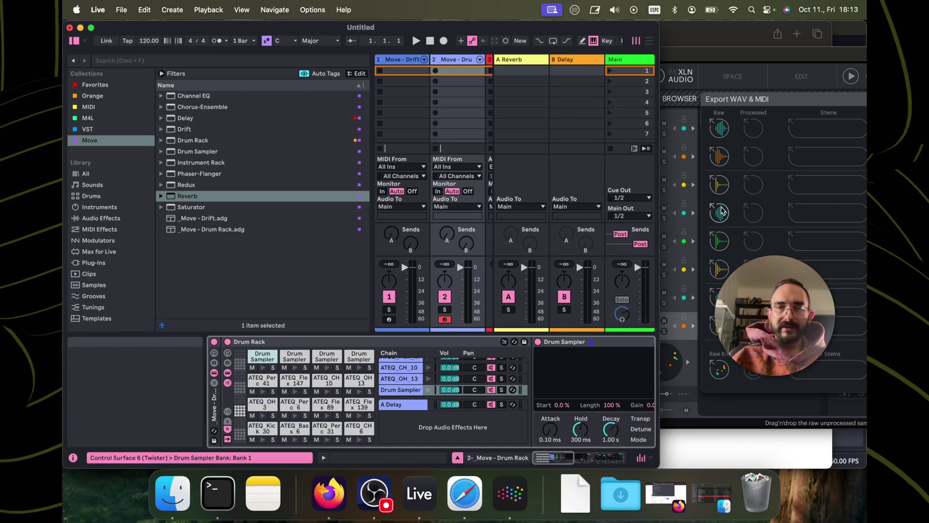
left_click_drag(721, 211, 571, 377)
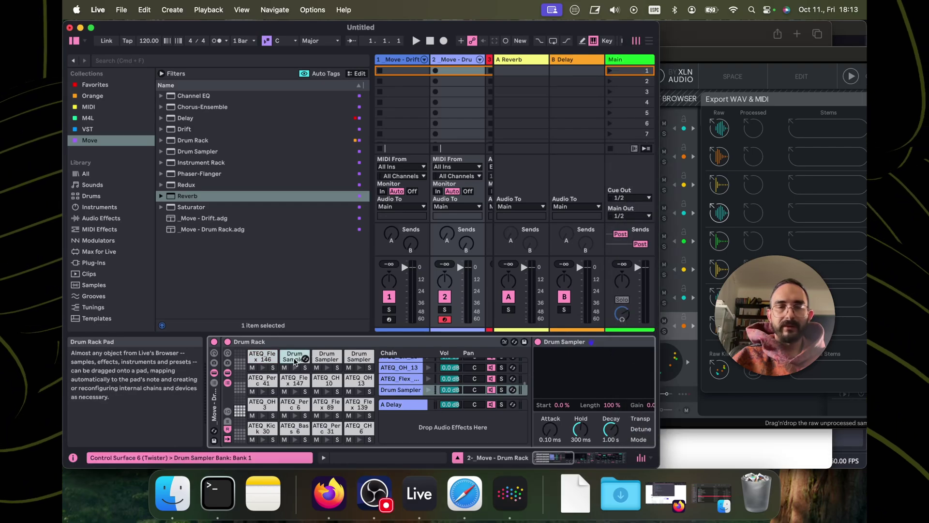
left_click_drag(719, 156, 327, 358)
left_click_drag(719, 126, 359, 358)
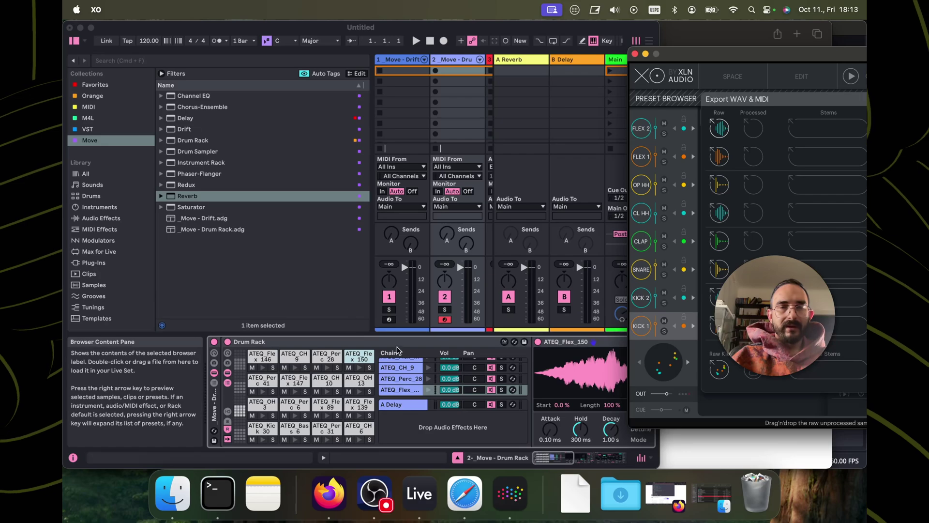
double_click(631, 30)
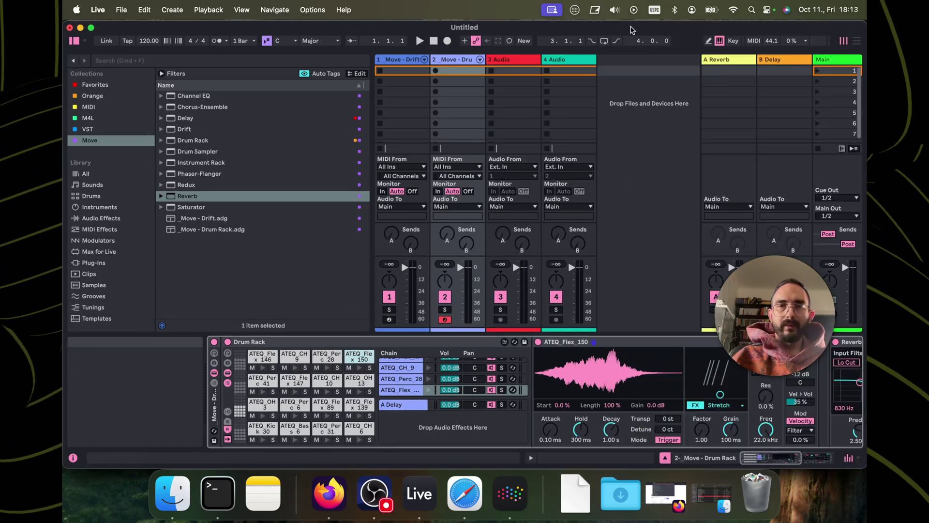
scroll(347, 401, "right", 5)
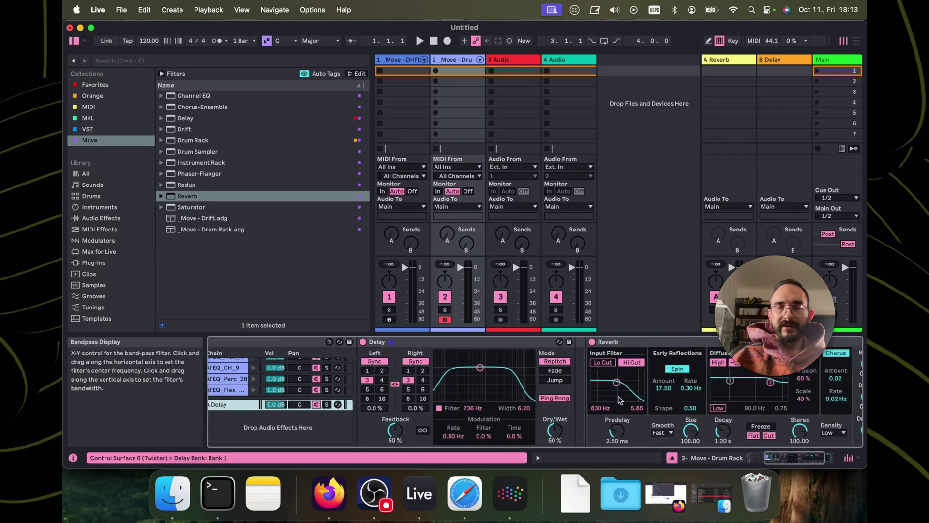
Save the Drum Rack as the DK-Test preset and move DK-Test.adg into the Ableton Move folder
left_click(549, 357)
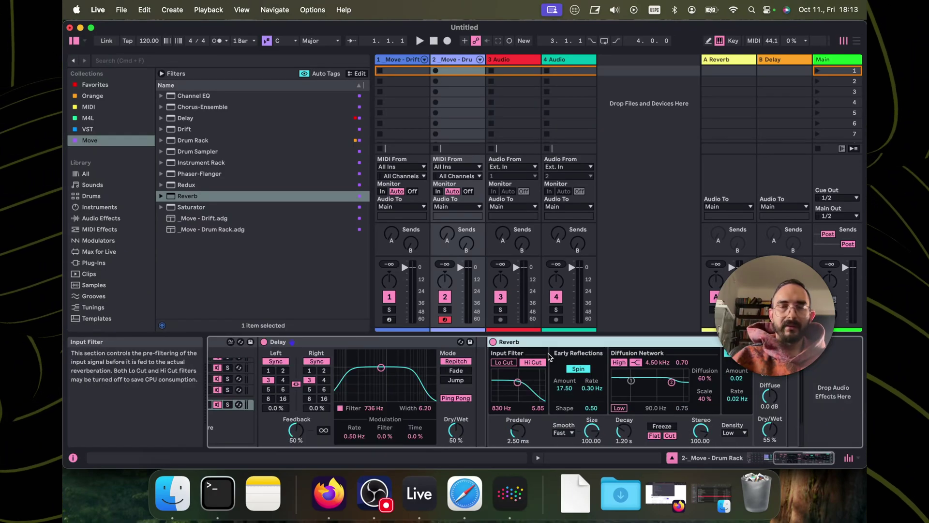
scroll(339, 402, "left", 5)
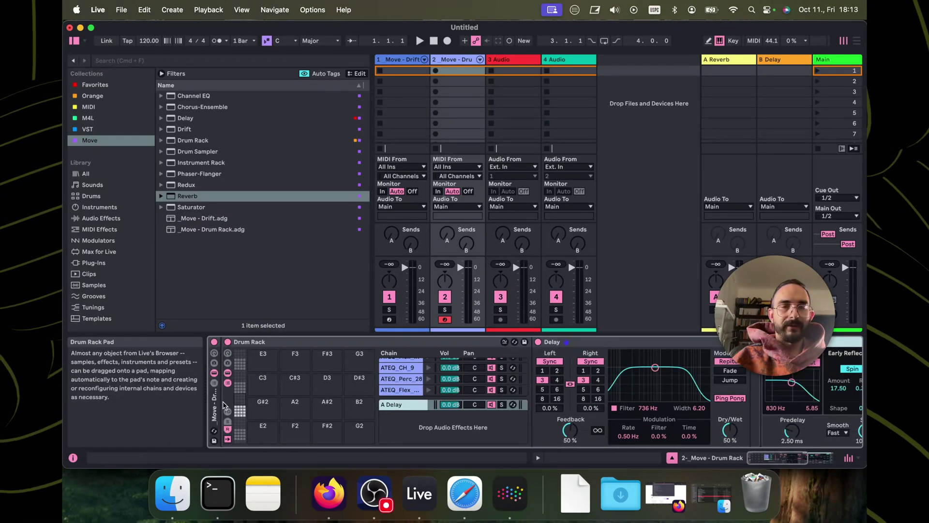
left_click(226, 431)
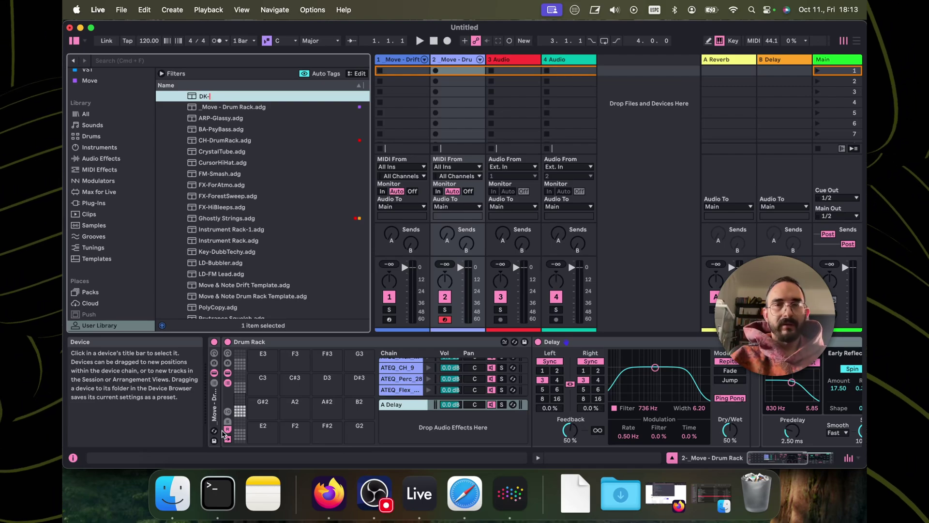
key("Return")
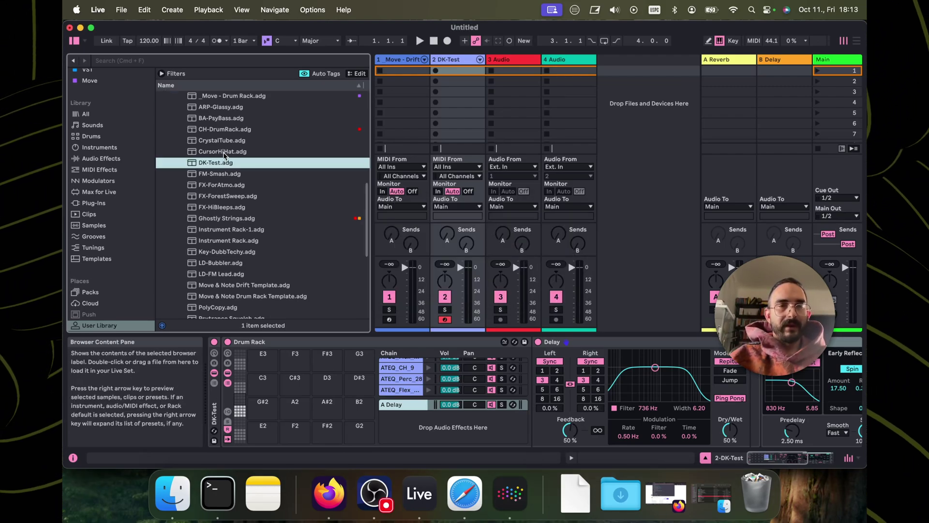
scroll(224, 156, "up", 3)
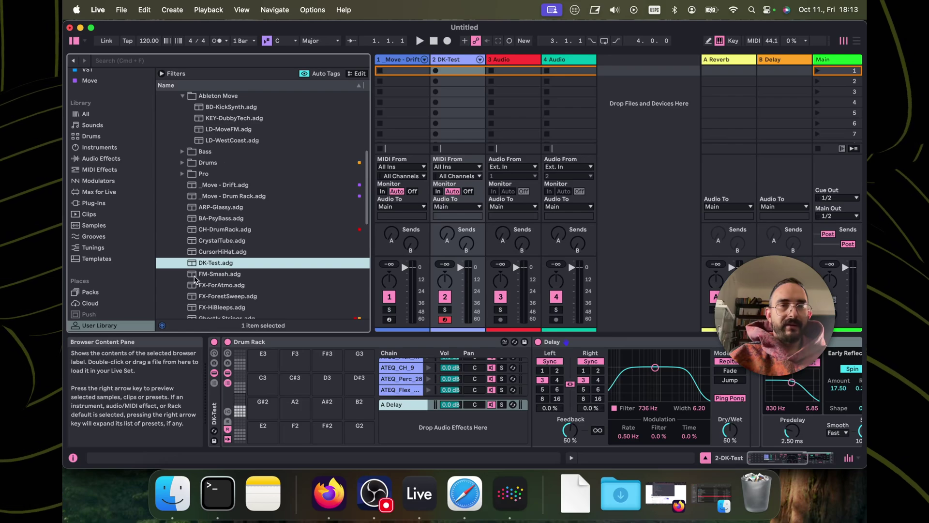
left_click_drag(203, 265, 214, 113)
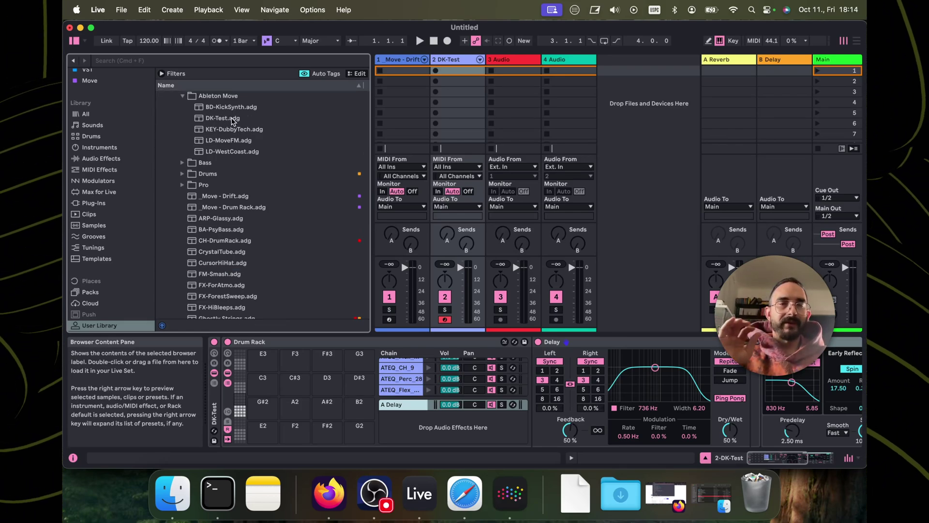
Save DK-Test as a Move/Note preset in Documents › Ableton Move › Drums, then return to Safari
right_click(215, 413)
left_click(241, 403)
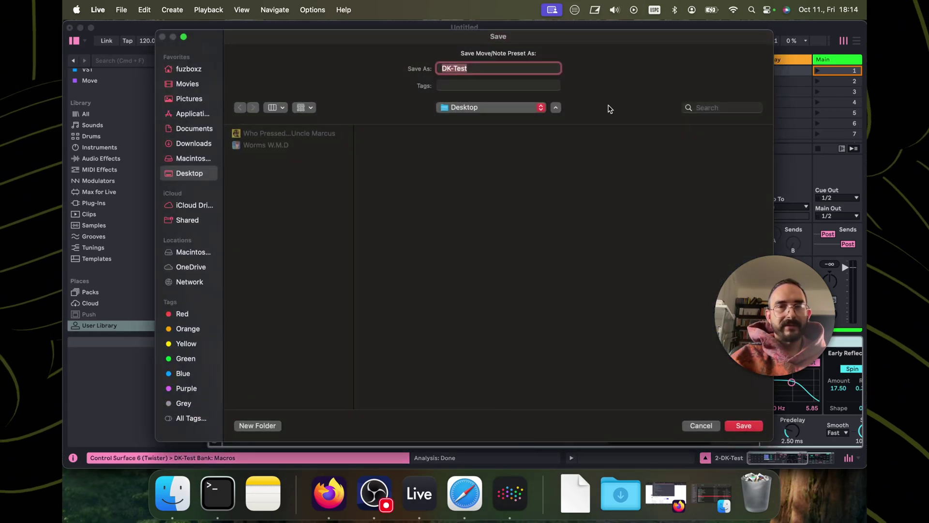
key("super+shift+o")
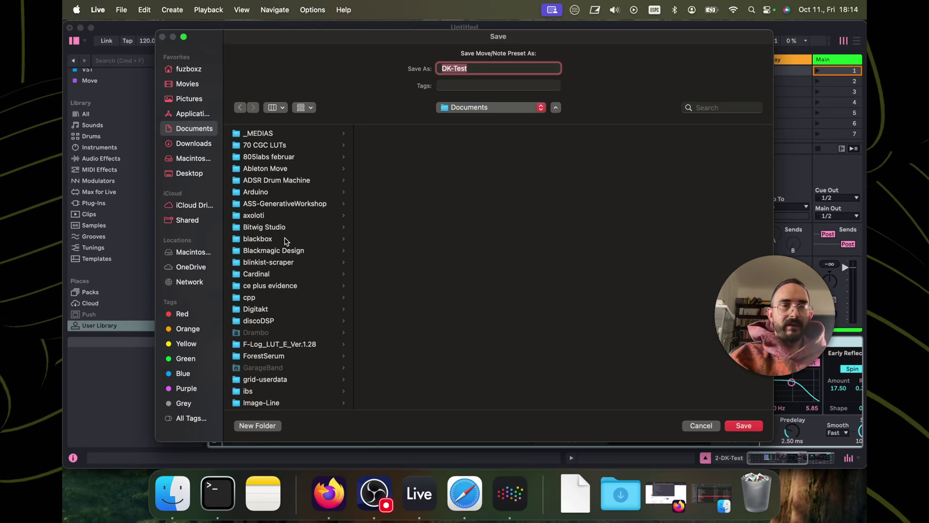
left_click(285, 170)
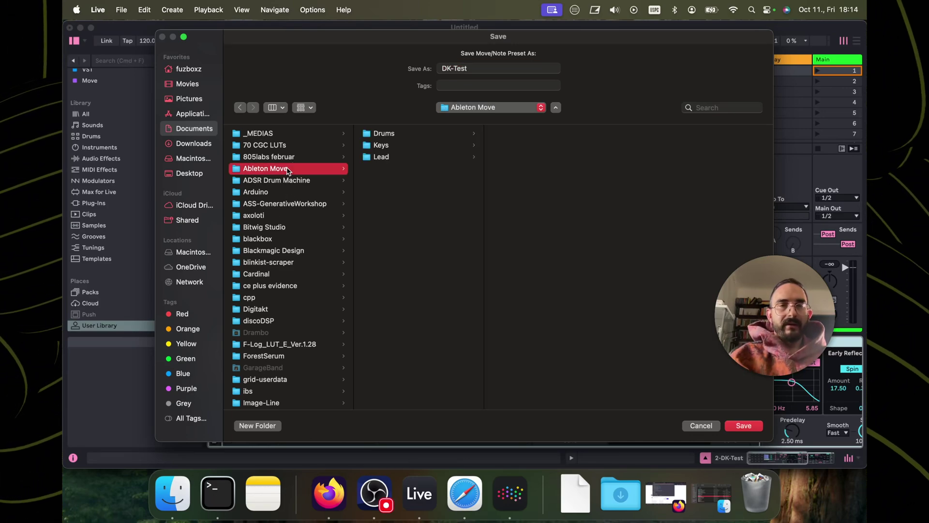
left_click(387, 134)
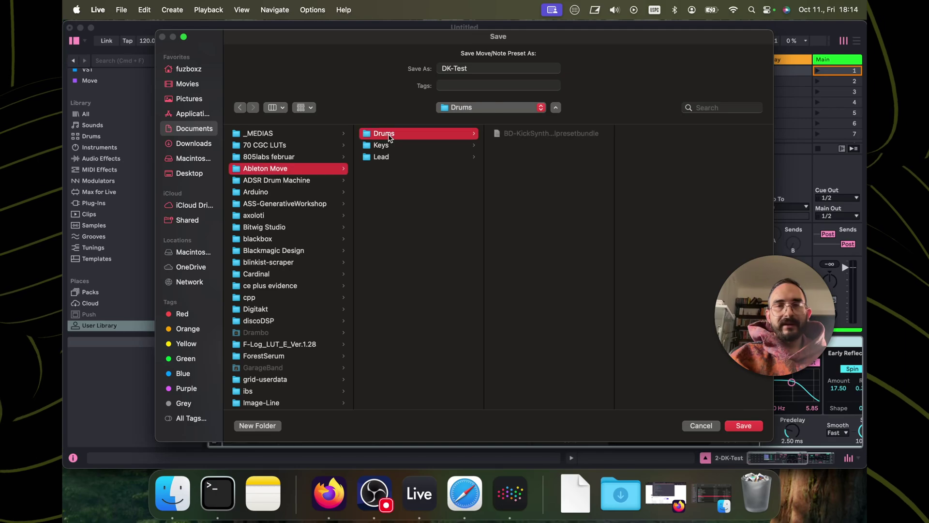
left_click(748, 425)
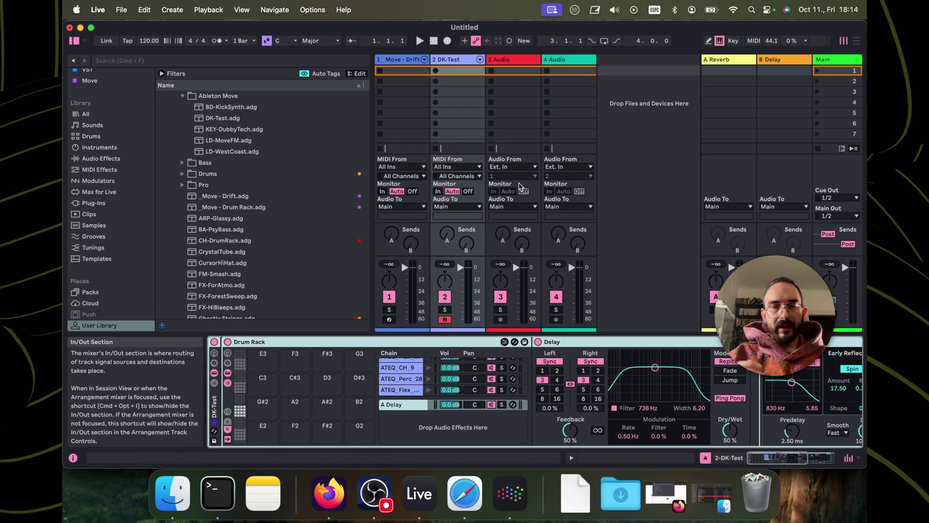
key("super+Tab")
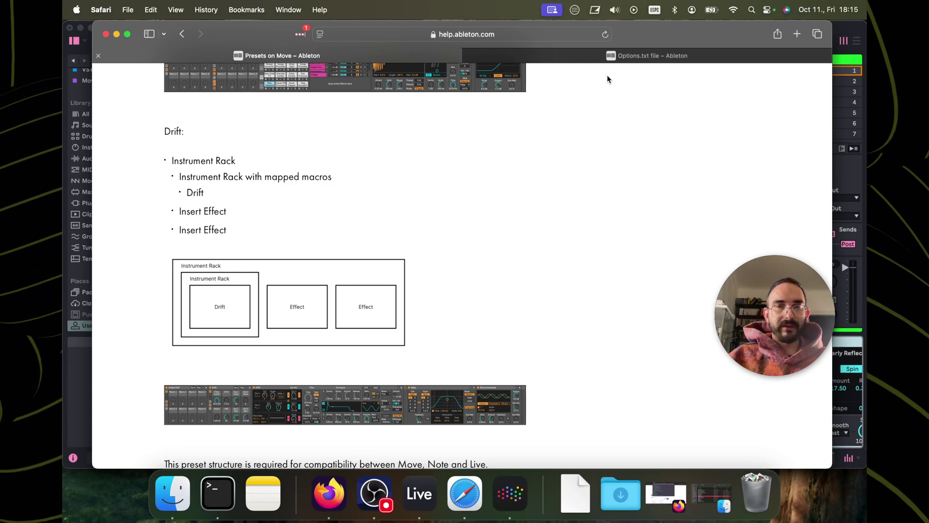
Load move.local in Safari to reach Move Manager's confirmation-code page
left_click(681, 57)
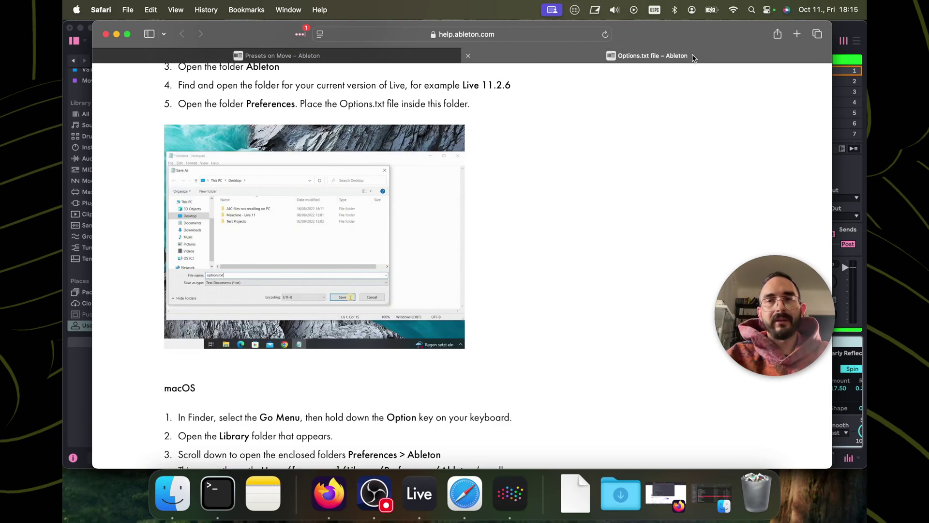
key("super+l")
type("move.local")
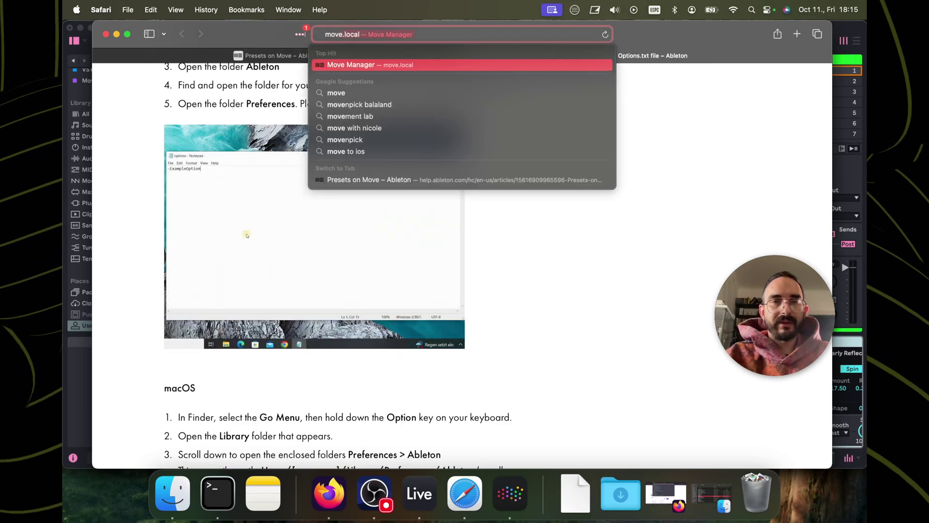
key("Return")
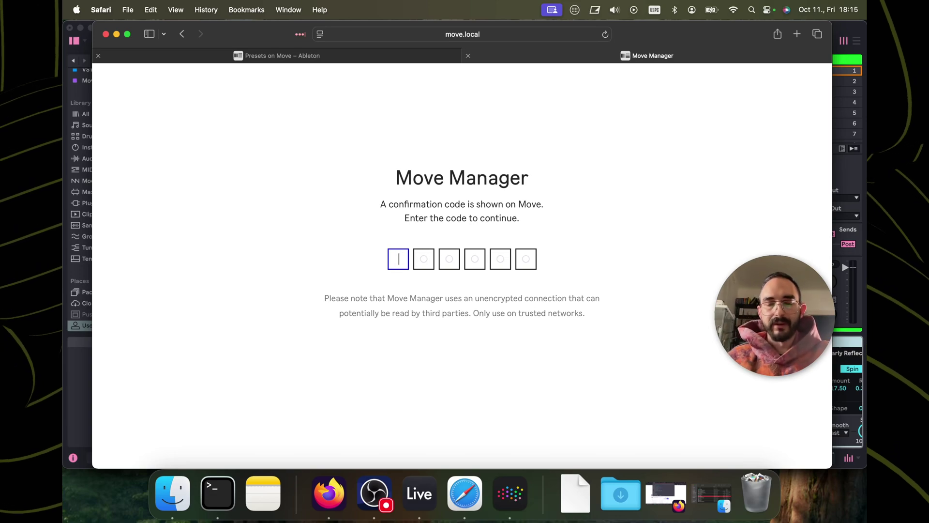
Unlock Move Manager with the device's confirmation code and open the Presets section
type("517")
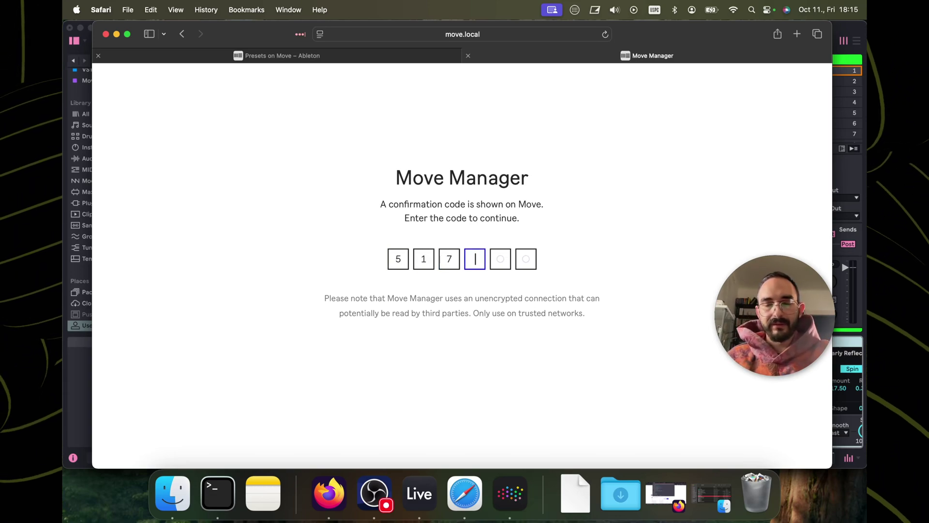
type("000")
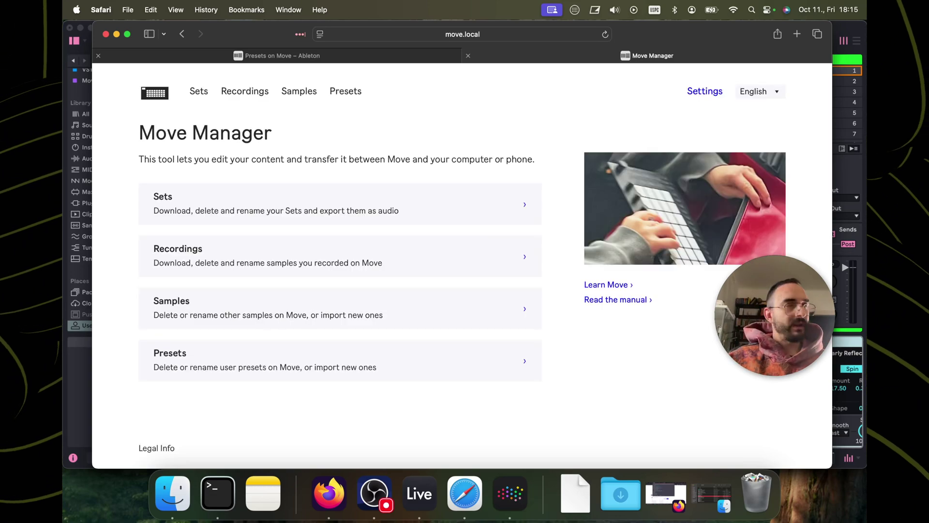
right_click(266, 367)
key("Escape")
left_click(226, 365)
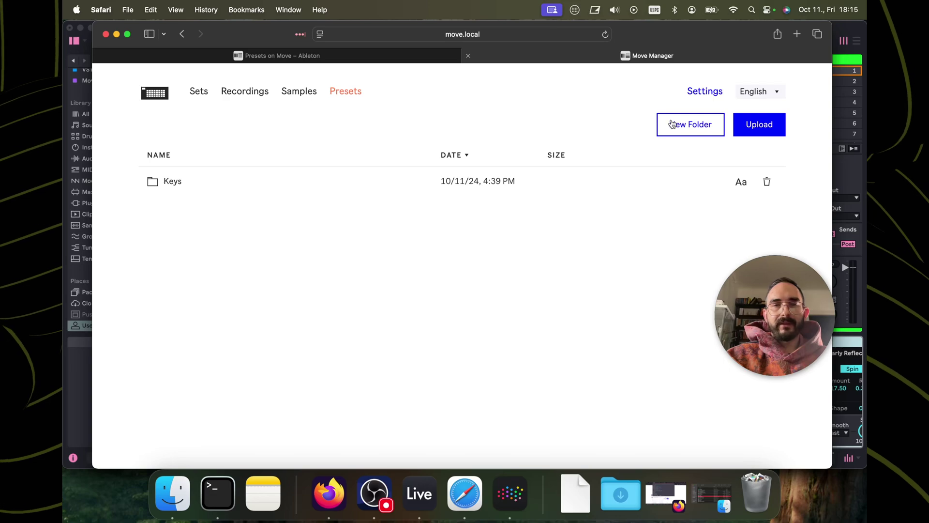
Create new preset folders named Lead and Drum Rack, then open the Lead folder
left_click(672, 124)
type("4")
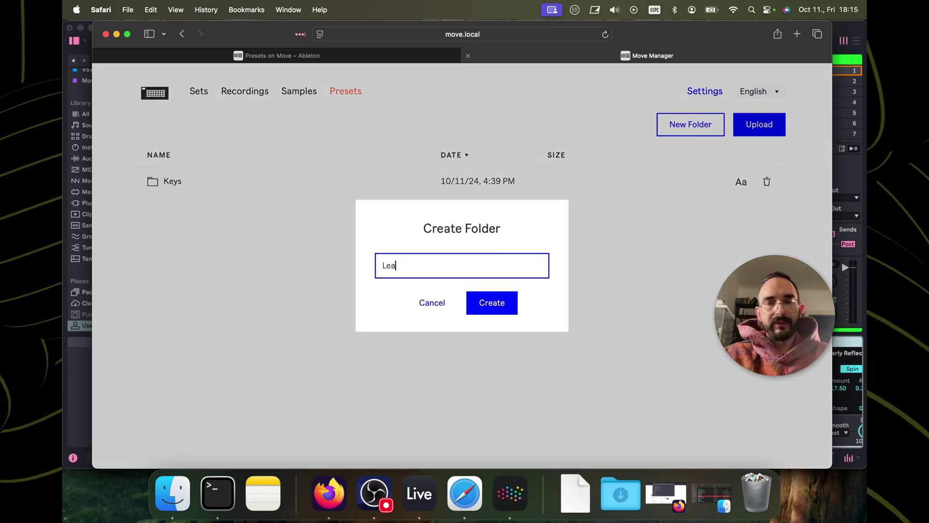
type("ead")
key("Return")
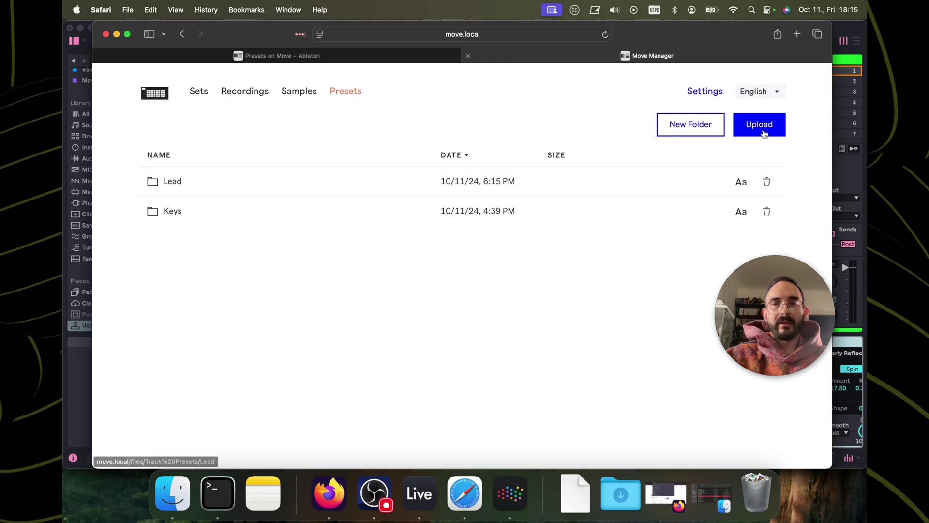
left_click(702, 132)
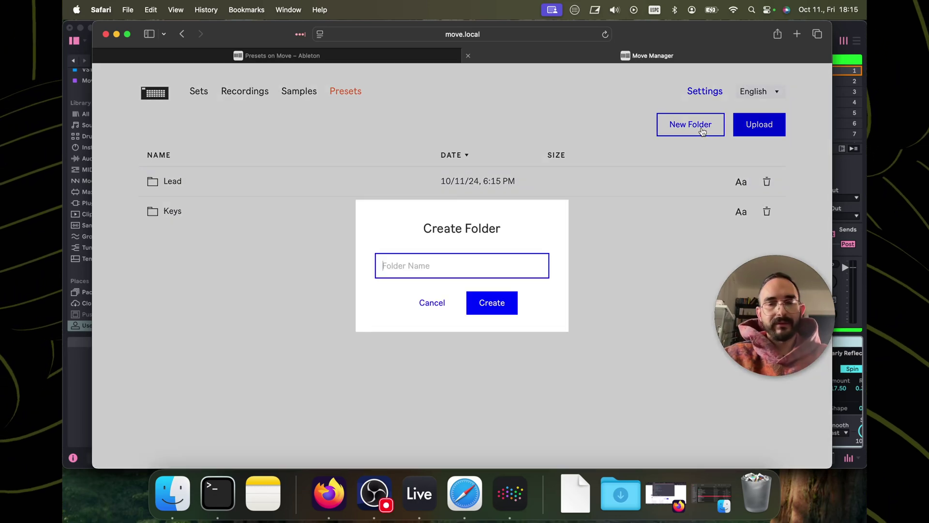
type("Drum ")
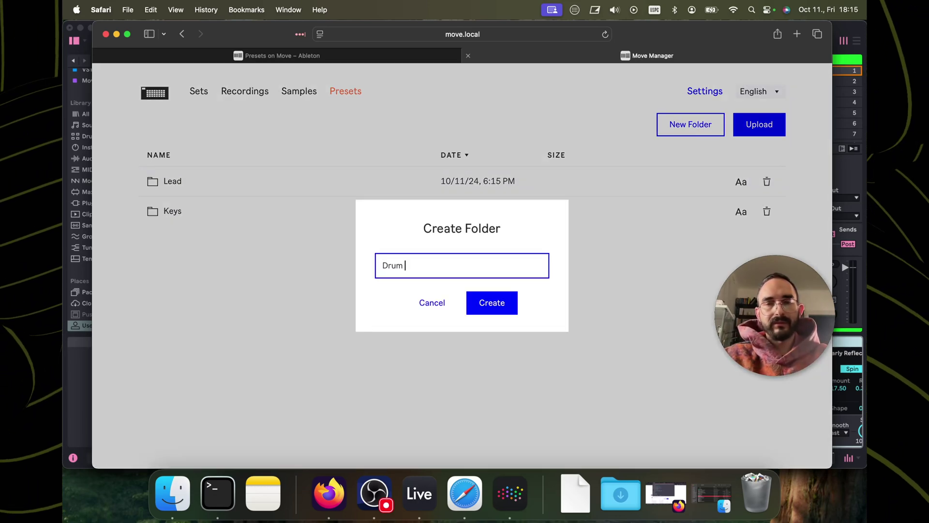
type("Rack")
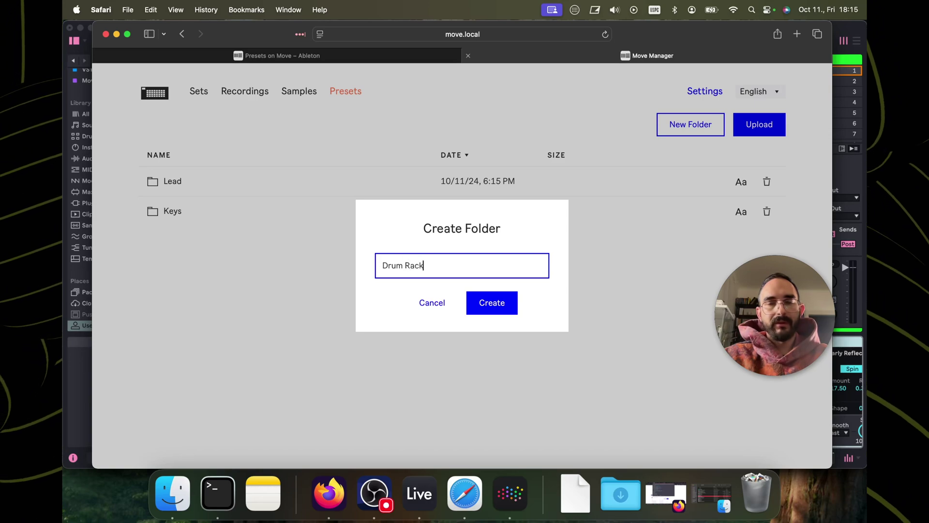
key("Return")
left_click(178, 212)
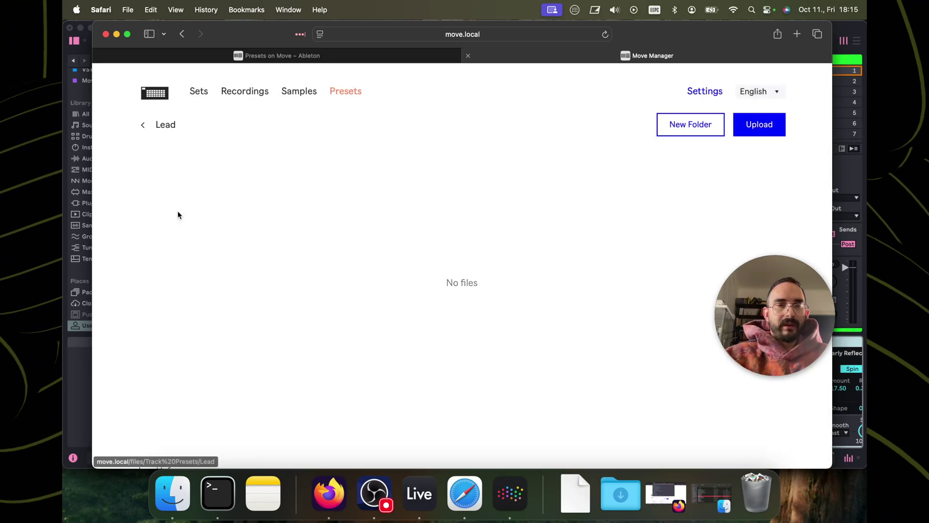
Upload LD-WestCoast from Finder's Documents › Ableton Move › Lead into Move Manager's Lead folder
left_click(172, 491)
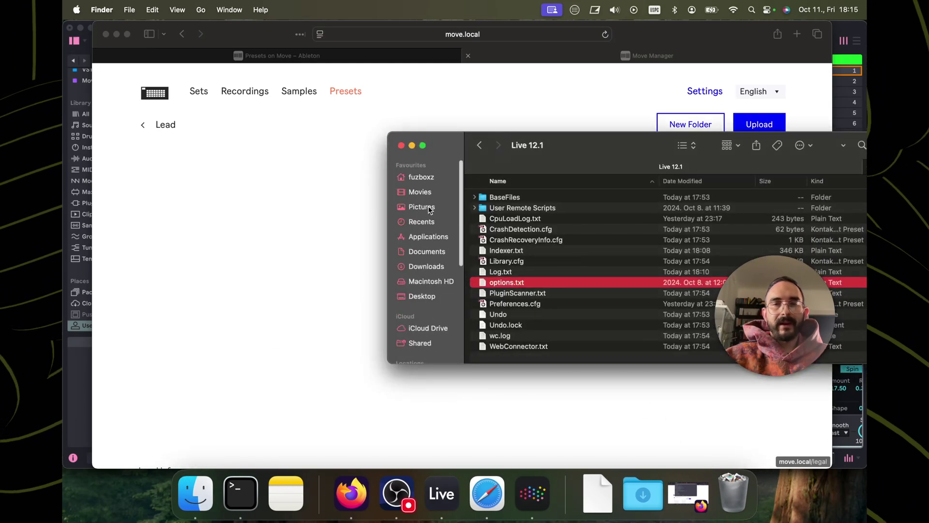
left_click(426, 251)
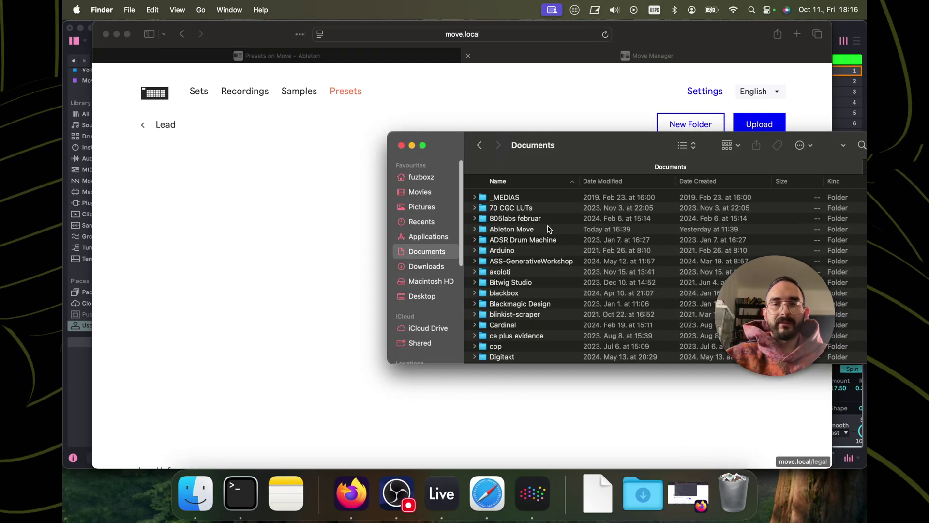
double_click(542, 230)
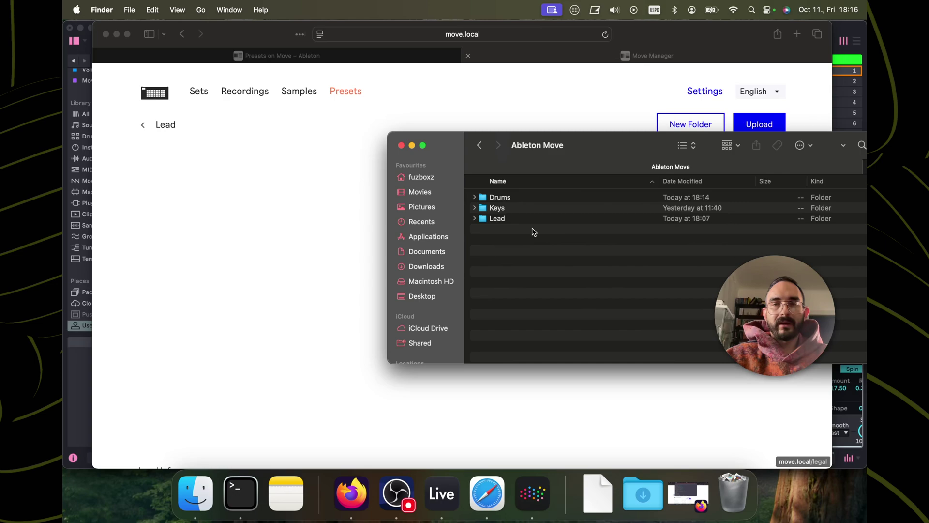
double_click(497, 219)
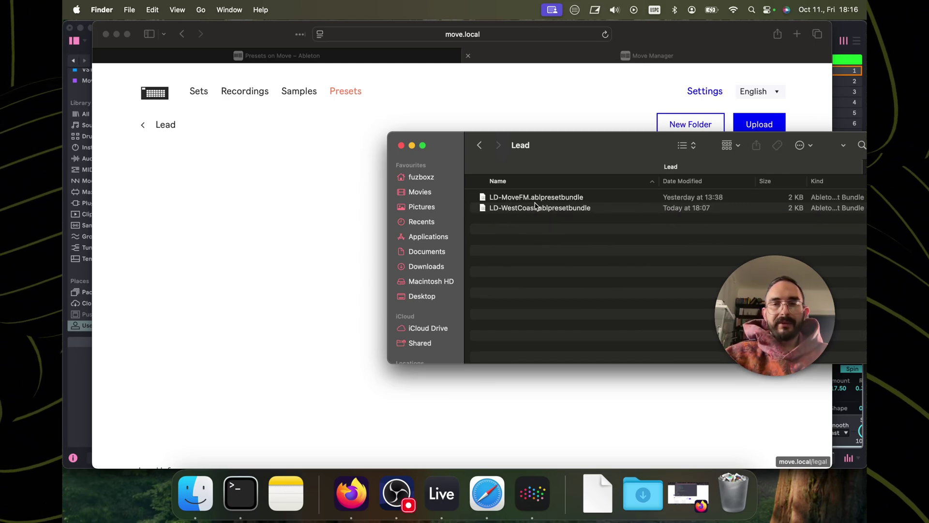
left_click_drag(549, 207, 250, 218)
left_click(250, 217)
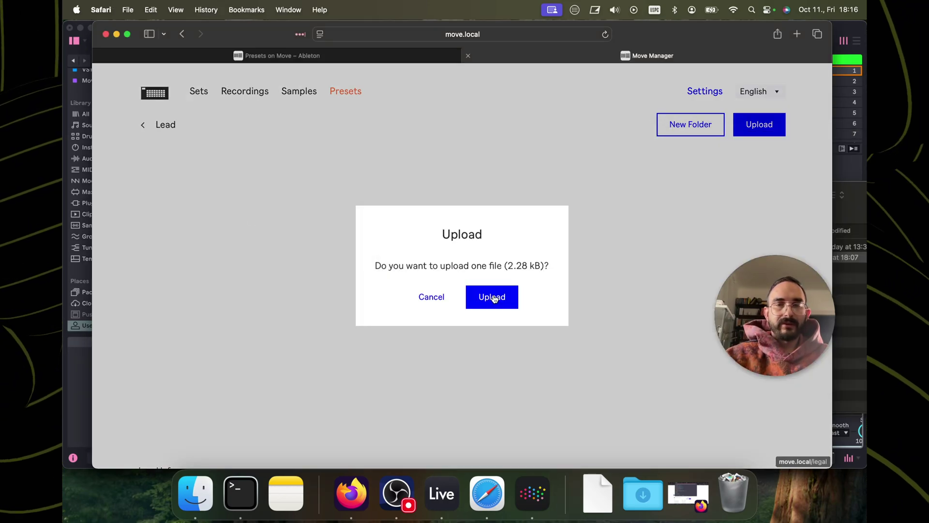
left_click(489, 299)
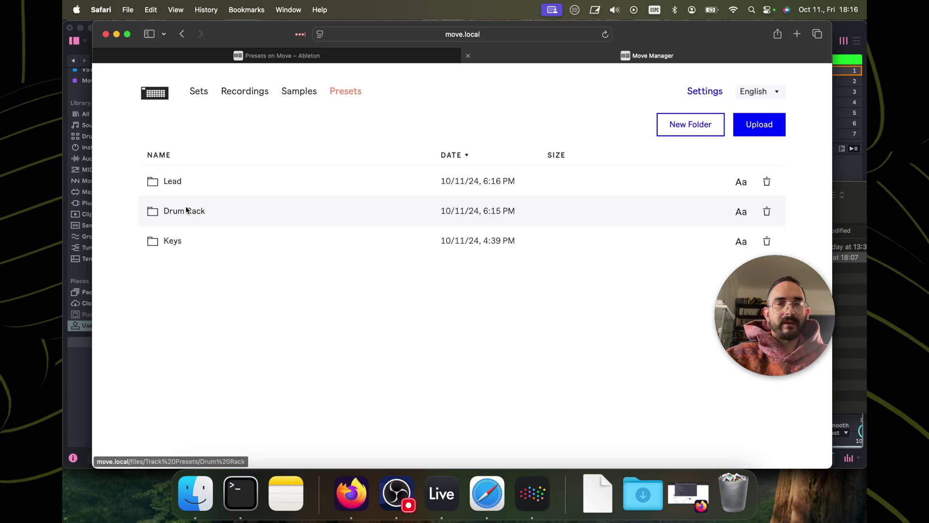
left_click(186, 210)
Upload DK-Test from Finder's local Drums folder into Move Manager's Drum Rack folder
left_click(196, 493)
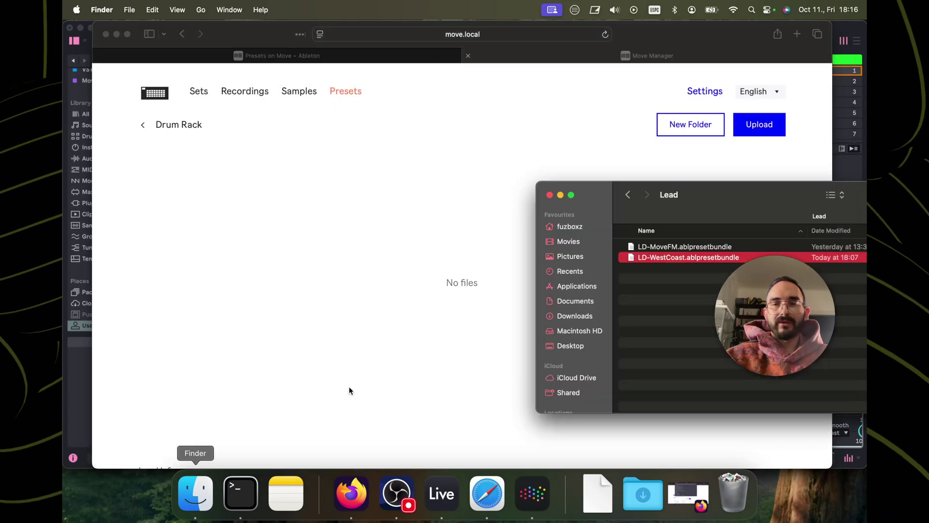
key("super+bracketleft")
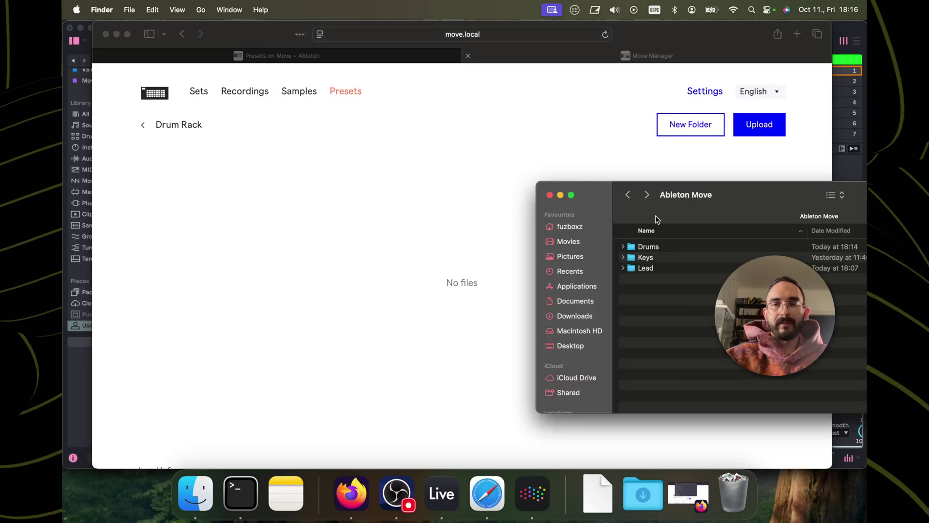
double_click(648, 247)
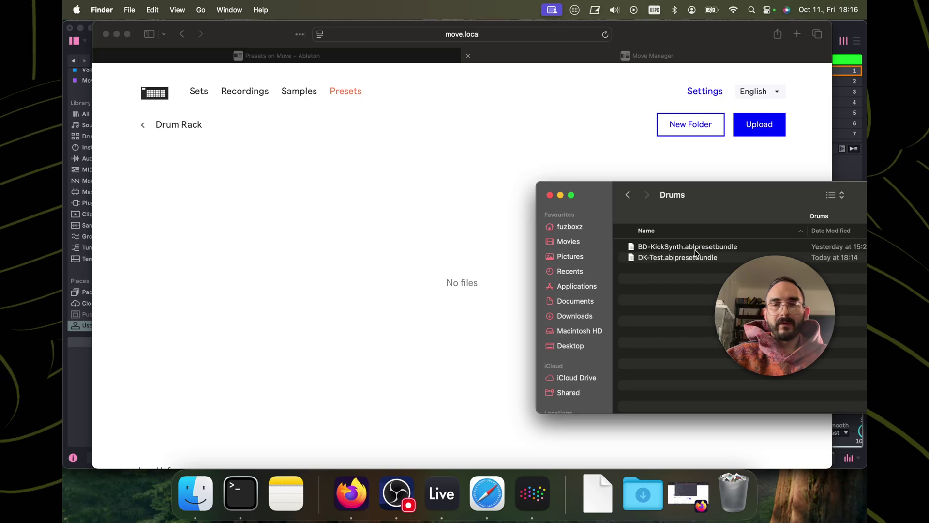
left_click_drag(696, 257, 440, 269)
left_click(492, 303)
left_click(492, 305)
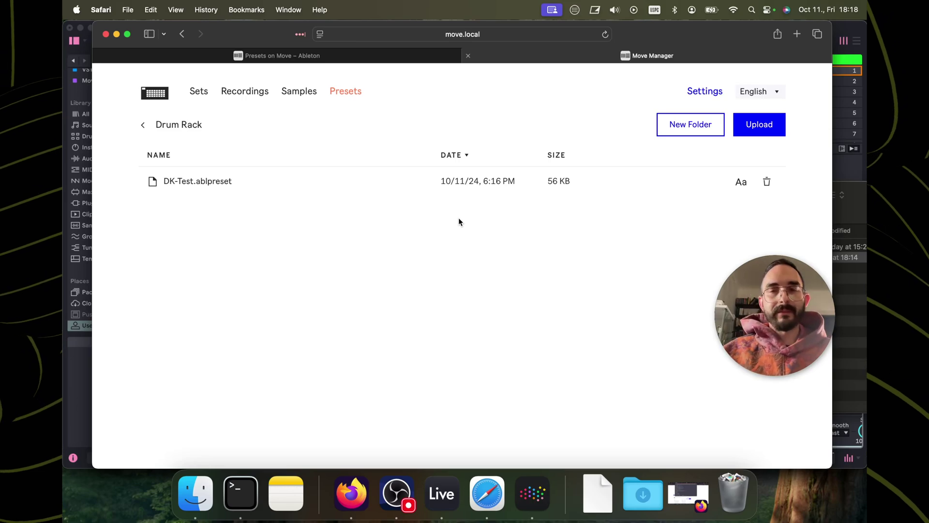
Return to the Presets on Move article and scroll to 'Creating presets for Move in Ableton Live'
left_click(306, 56)
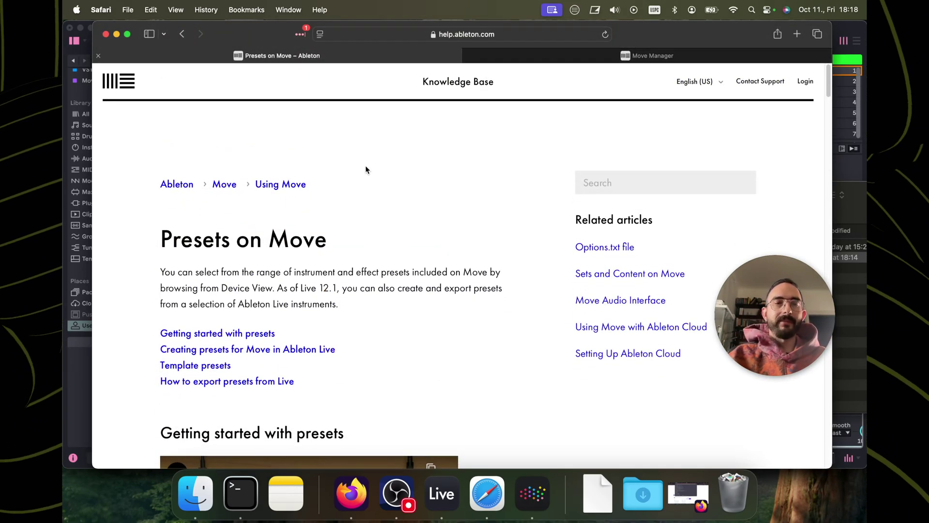
scroll(403, 183, "down", 3)
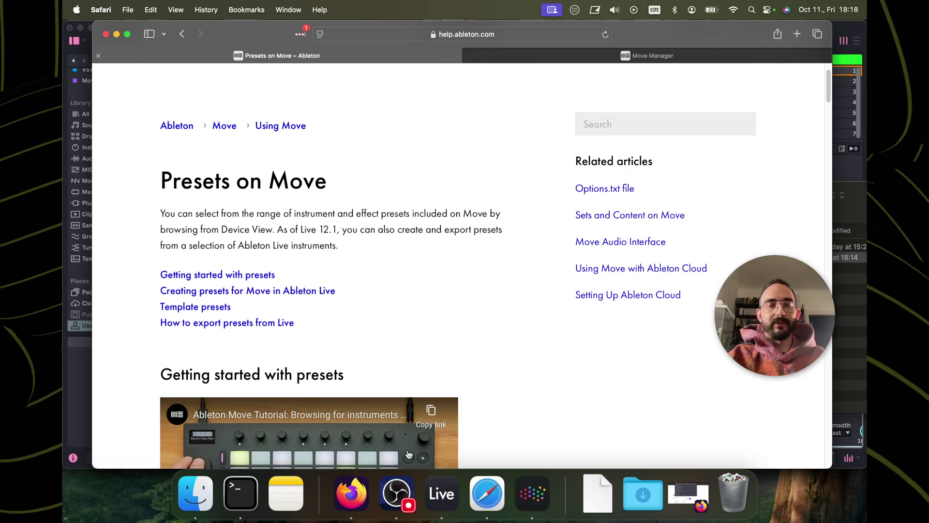
scroll(400, 317, "down", 8)
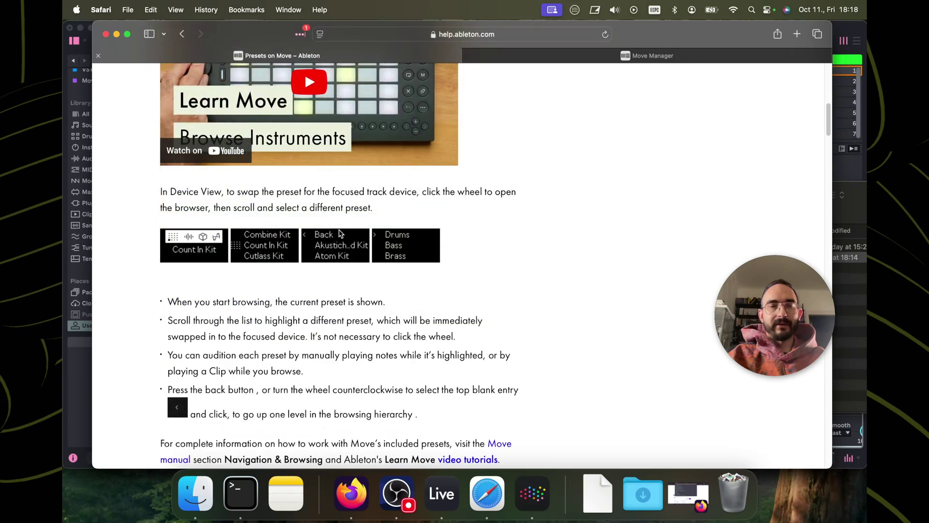
scroll(222, 294, "down", 3)
scroll(261, 328, "down", 10)
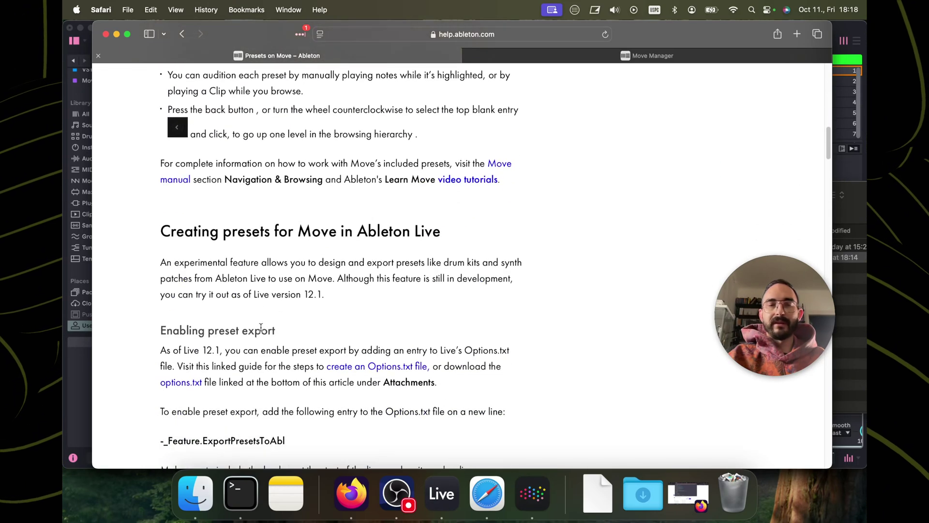
left_click(396, 493)
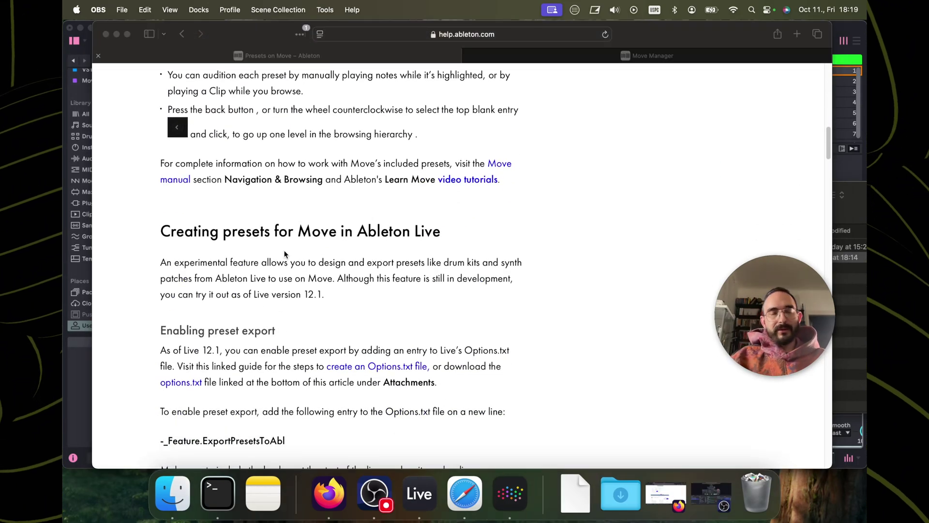